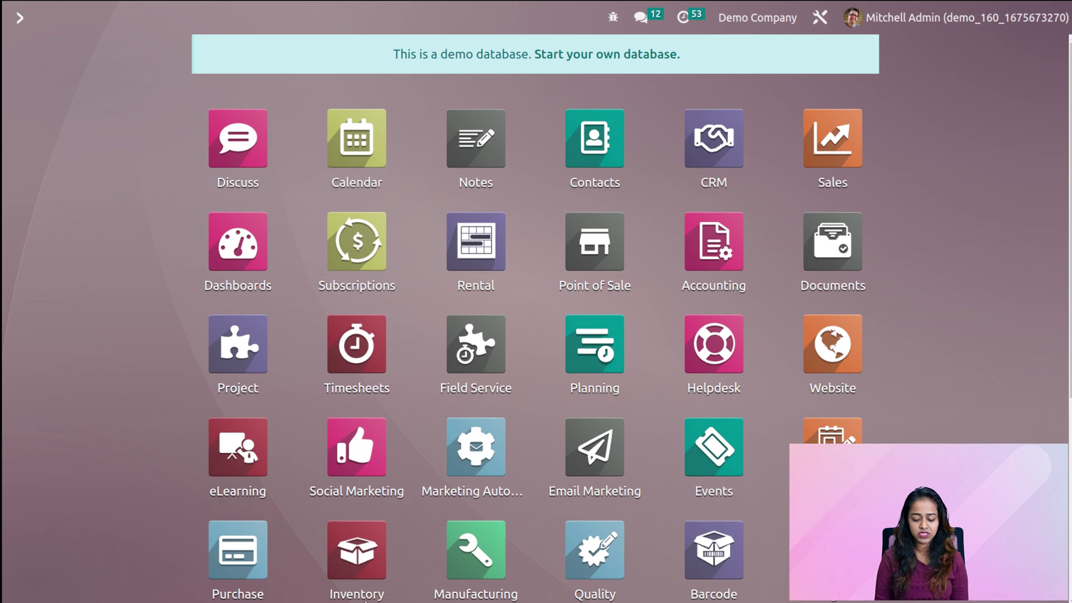
Open the Inventory settings, search them for "lot" to check the lot and serial number options, and clear the search
click(343, 551)
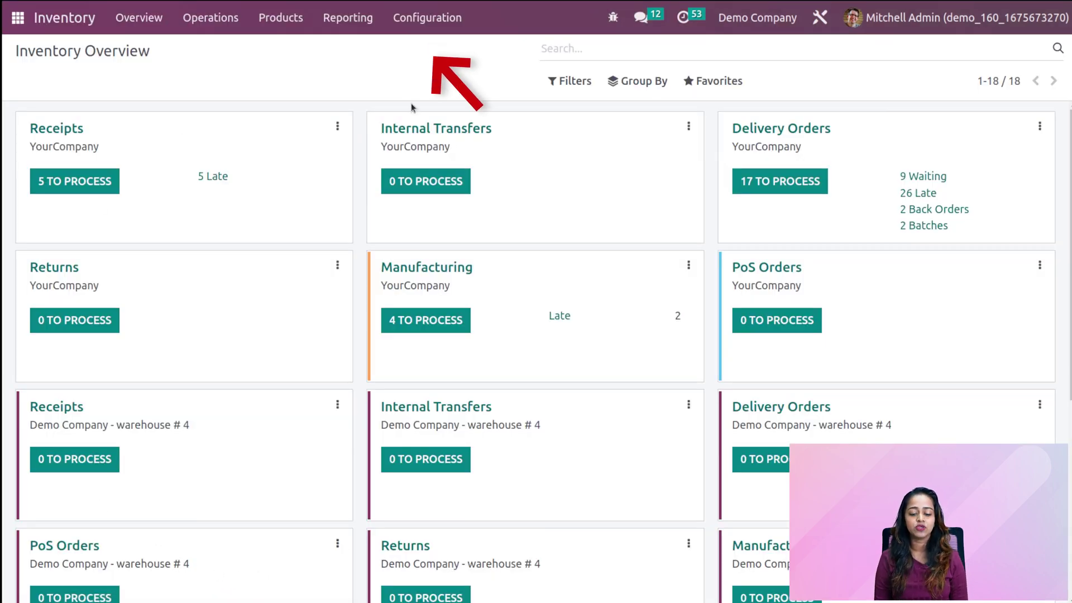
click(420, 18)
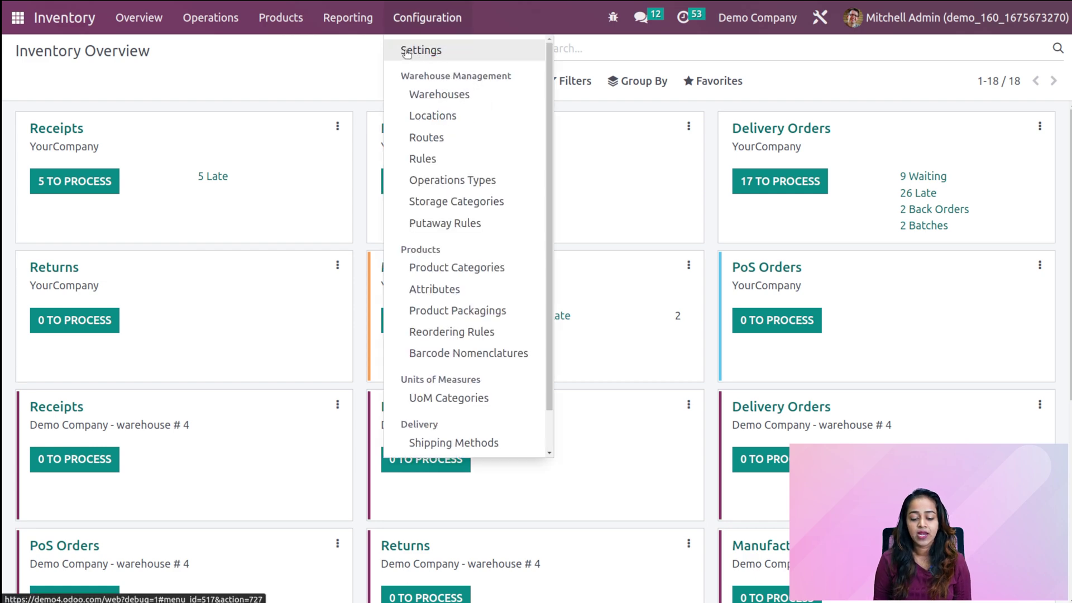
click(422, 49)
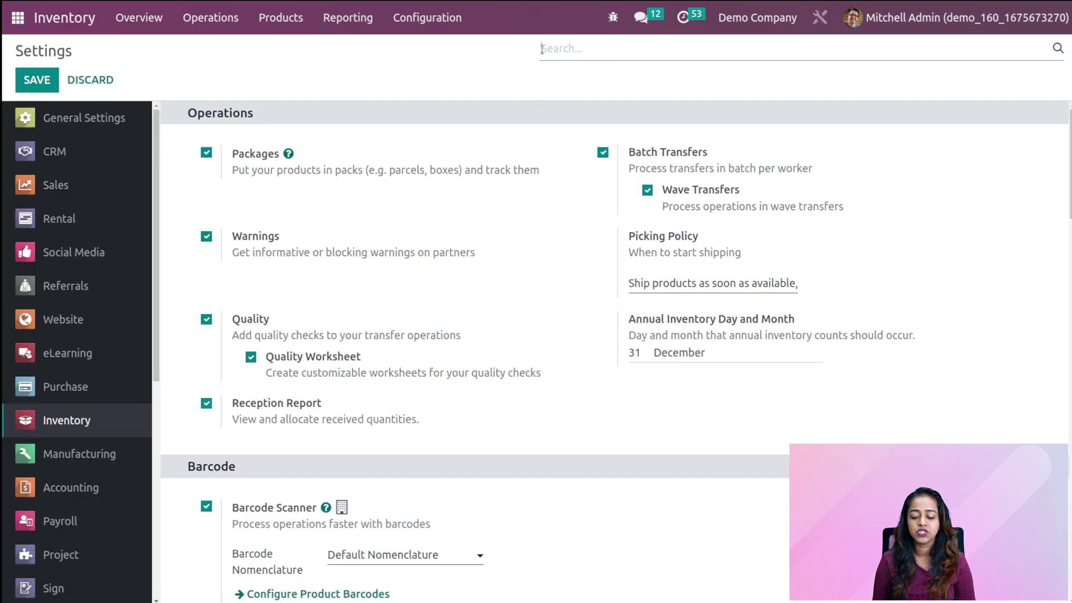
text(lot)
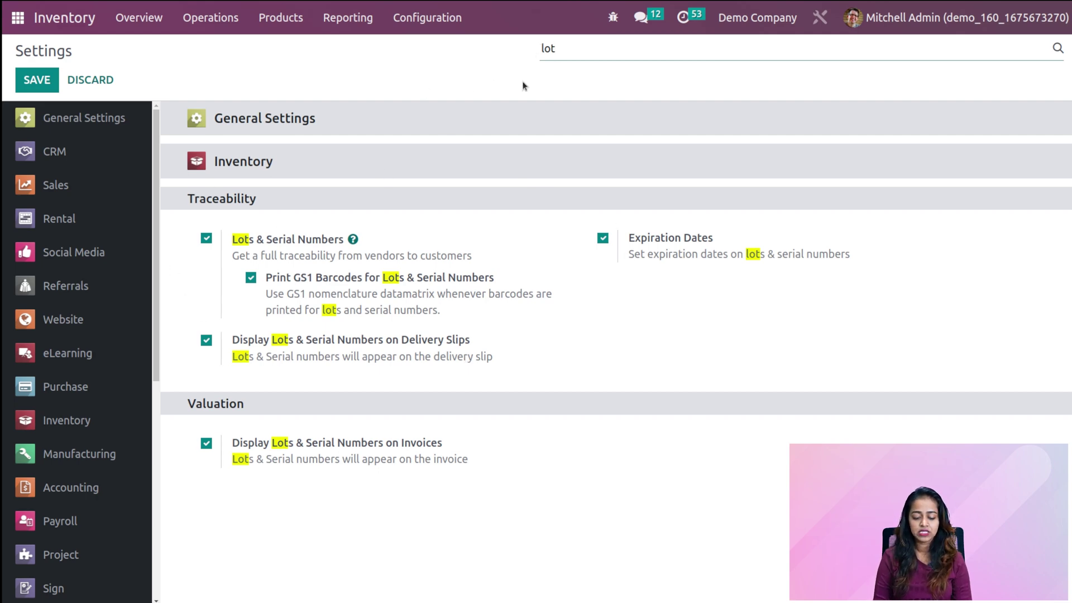
key(BackSpace)
key(BackSpace)
key(BackSpace)
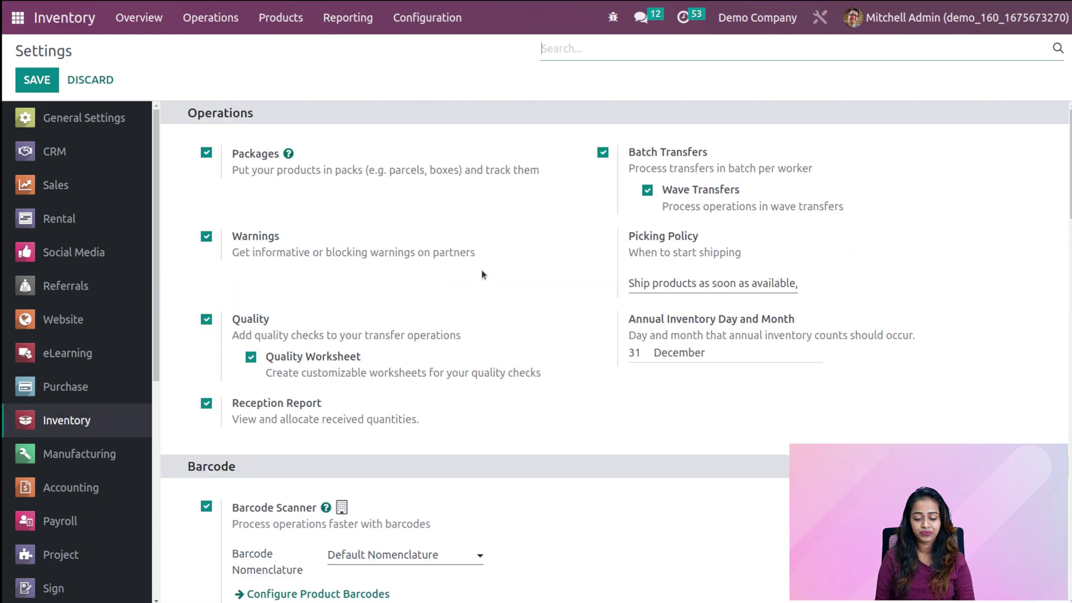
From the Storage Locations setting, open the WH/Stock location, set its removal strategy to First In First Out (FIFO) and save
scroll(483, 274, down, 20)
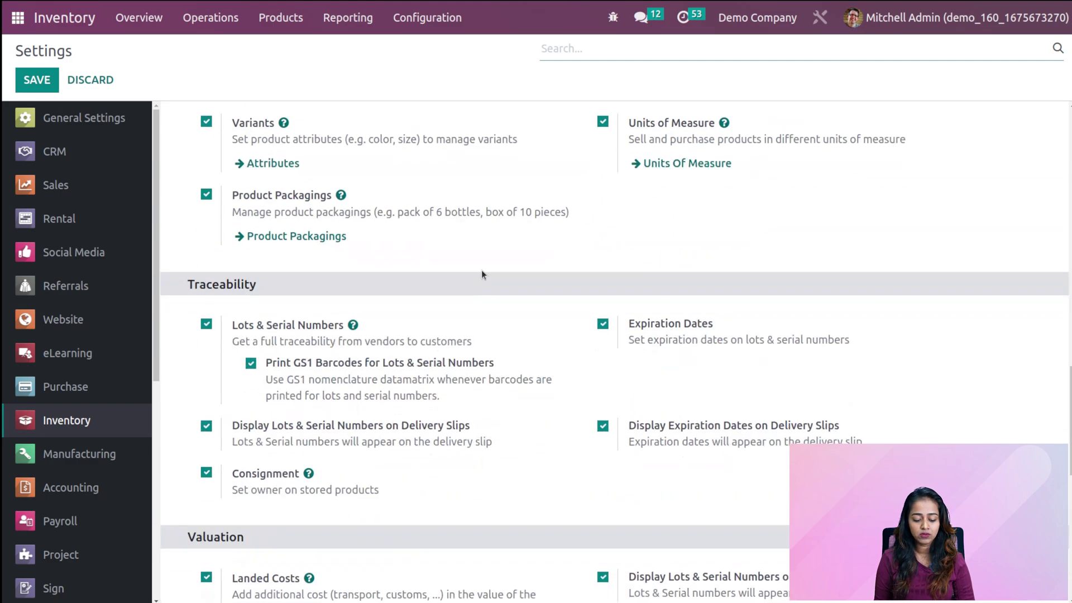
scroll(482, 273, down, 7)
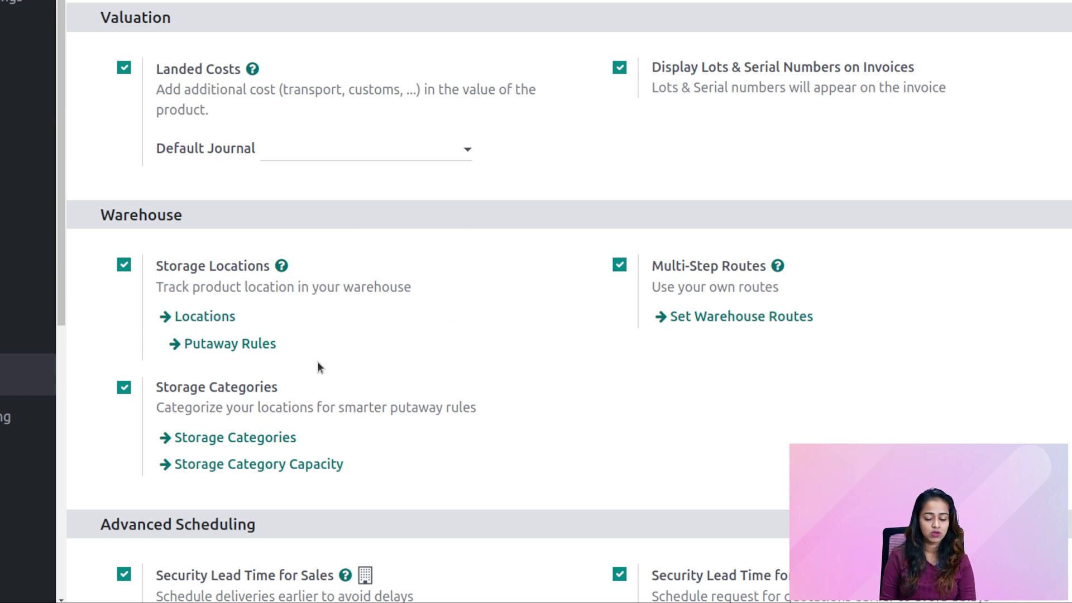
click(221, 318)
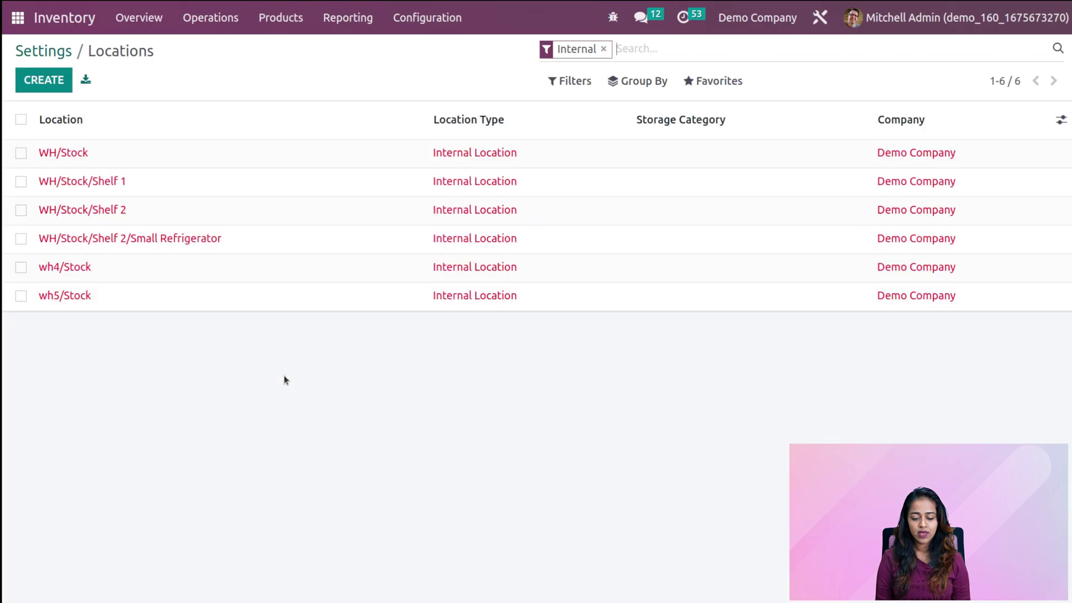
click(184, 155)
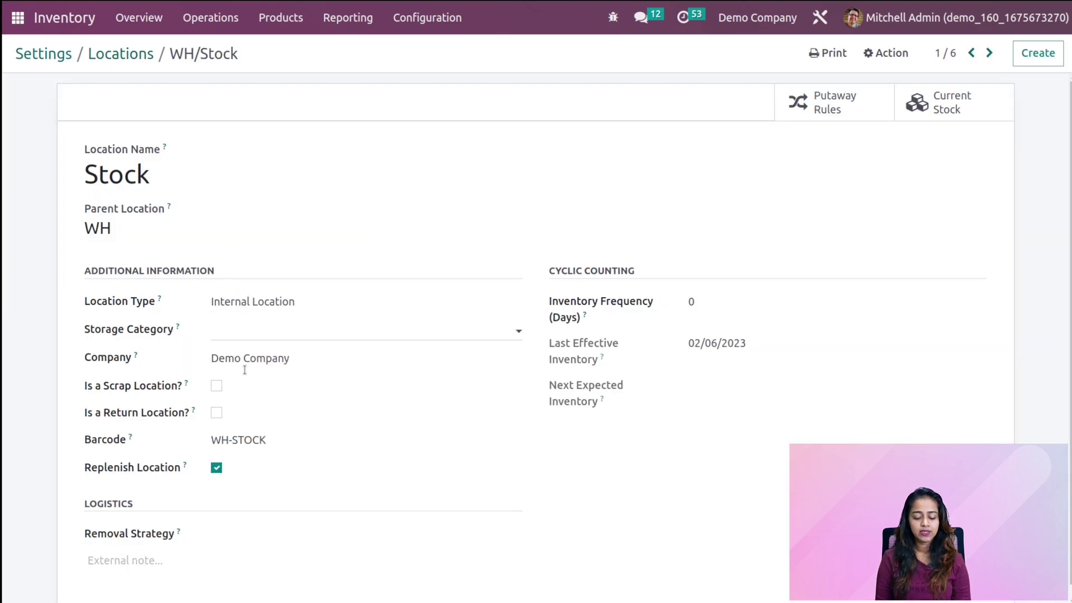
scroll(251, 391, down, 1)
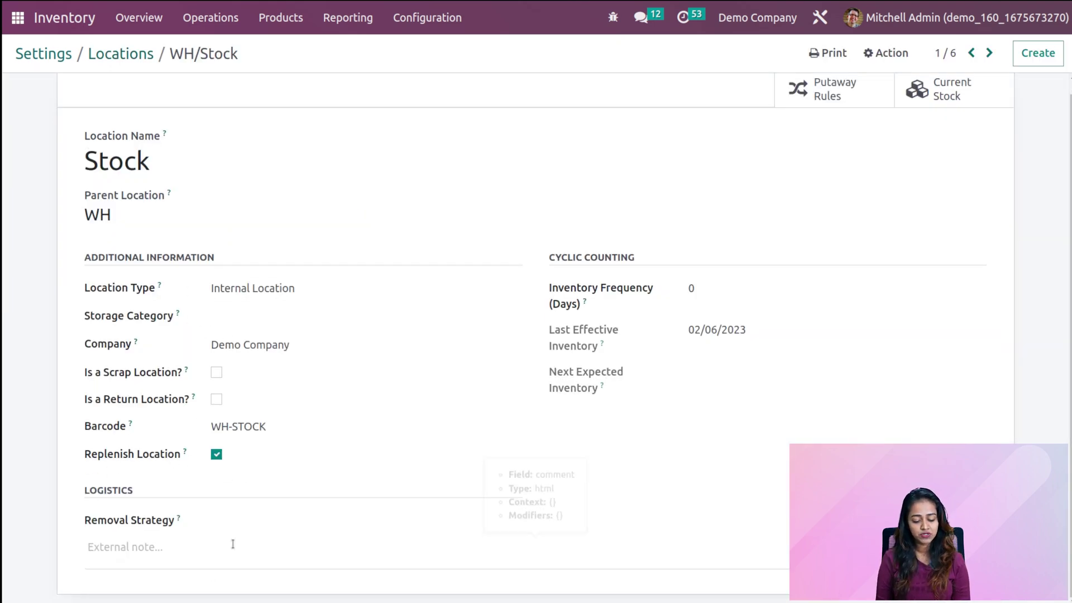
click(266, 519)
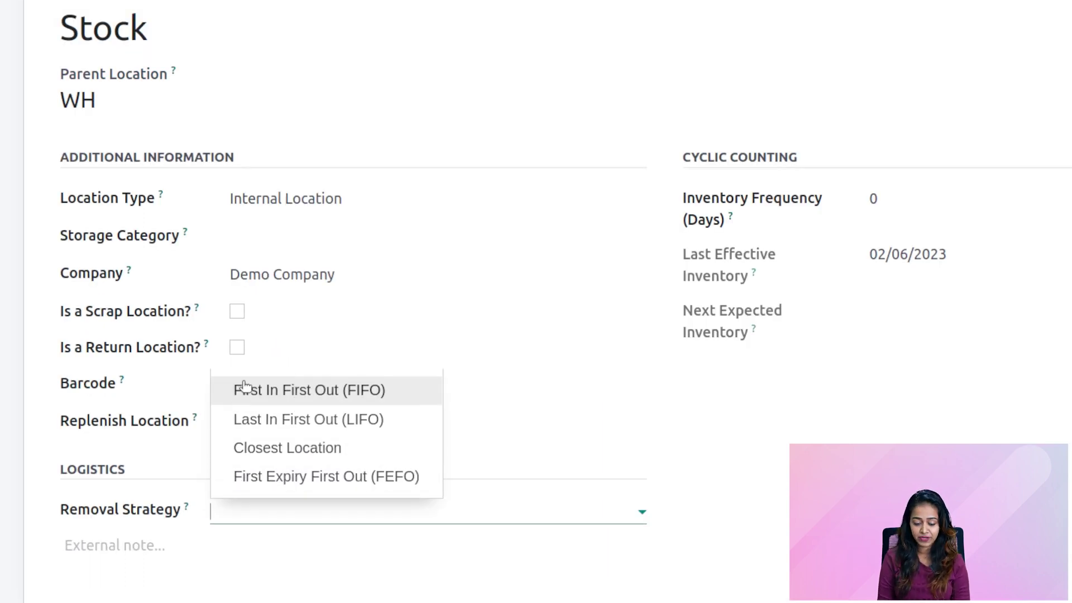
click(276, 390)
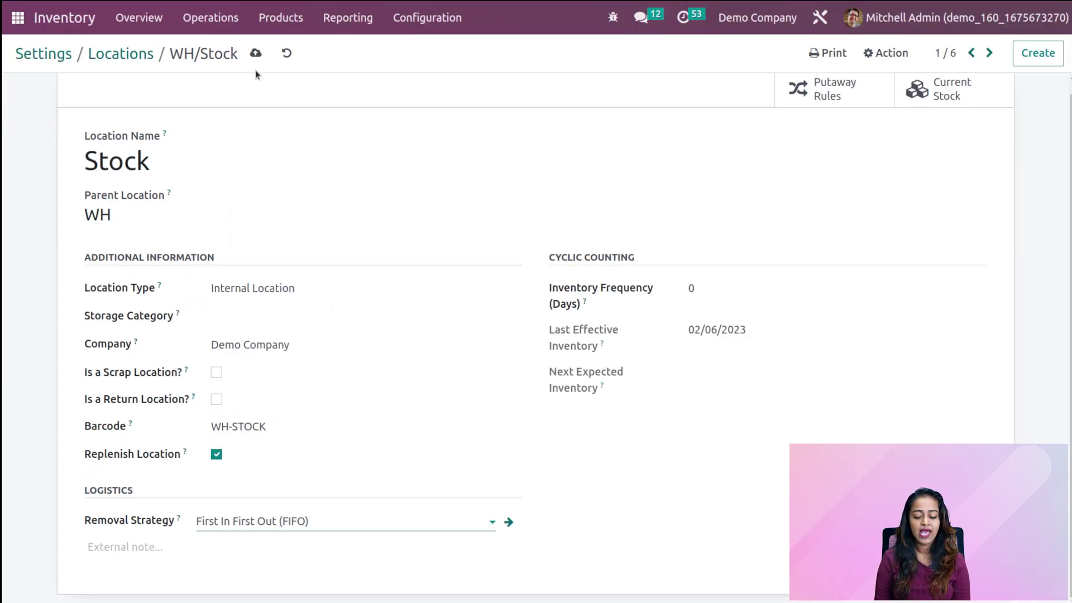
click(256, 53)
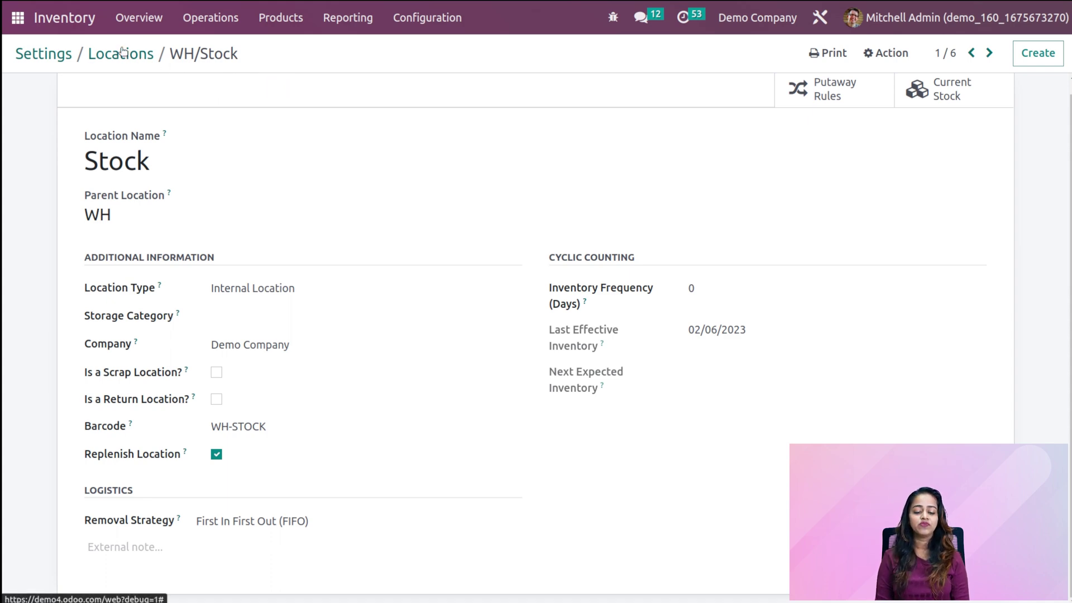
Create a new product in Inventory with the name Pen
click(266, 20)
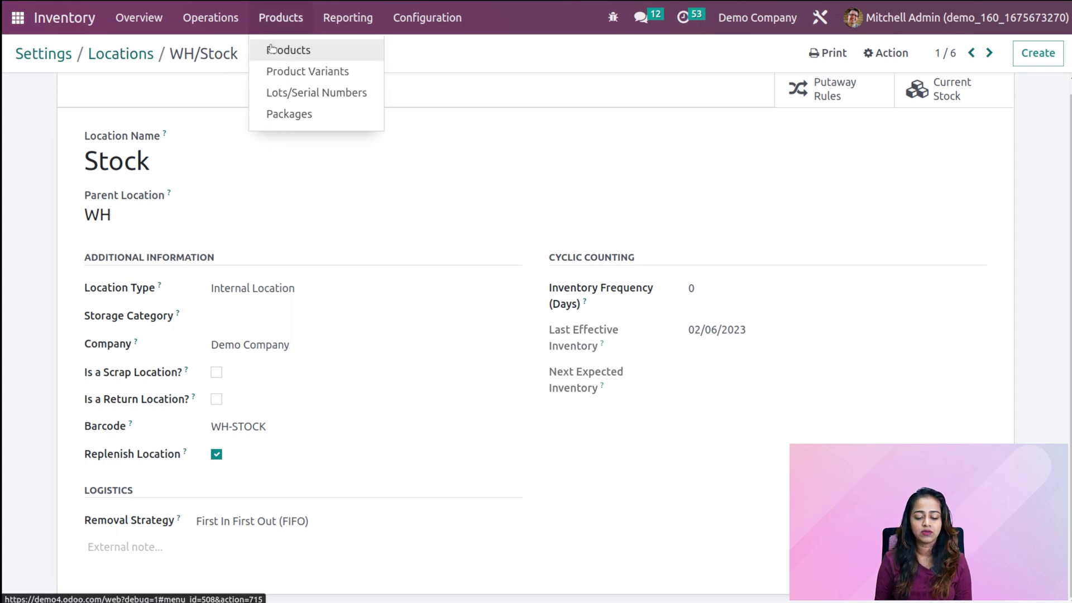
click(270, 49)
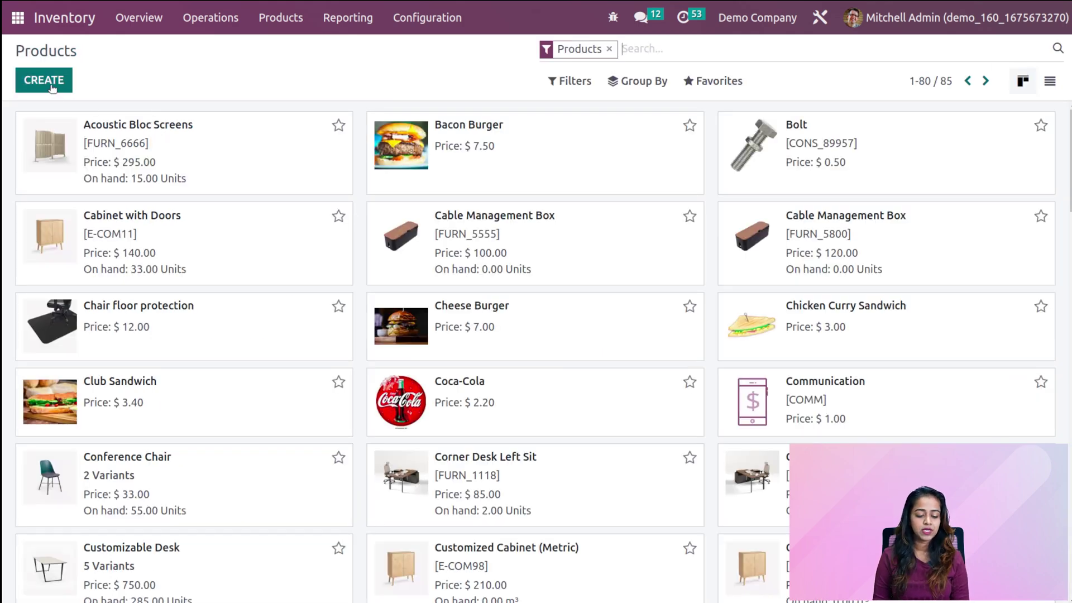
click(51, 86)
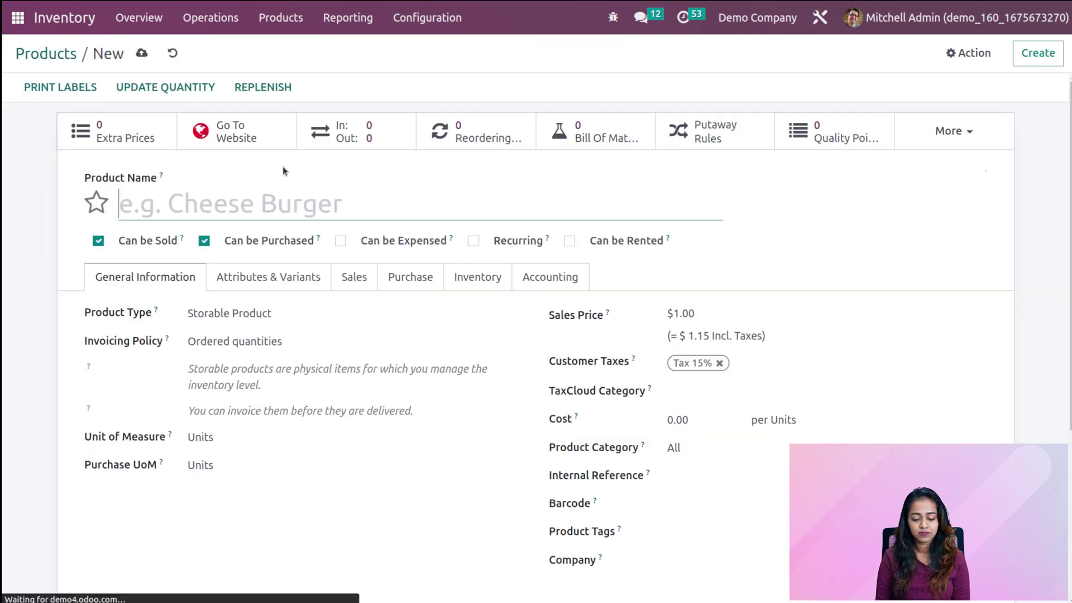
text(Pen)
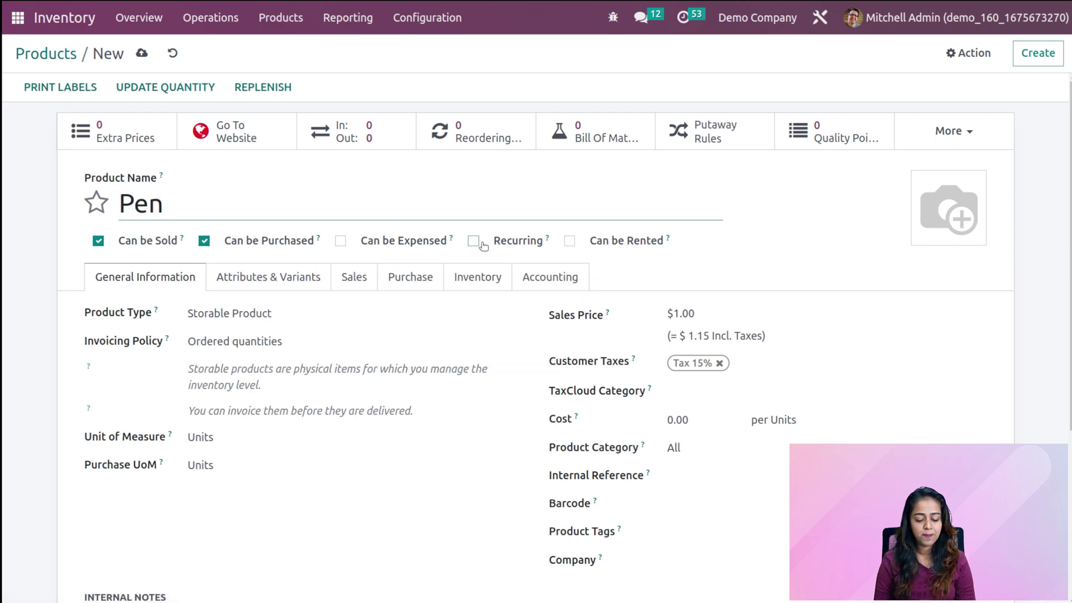
Set the Pen product's traceability tracking to By Lots in its inventory details
click(495, 277)
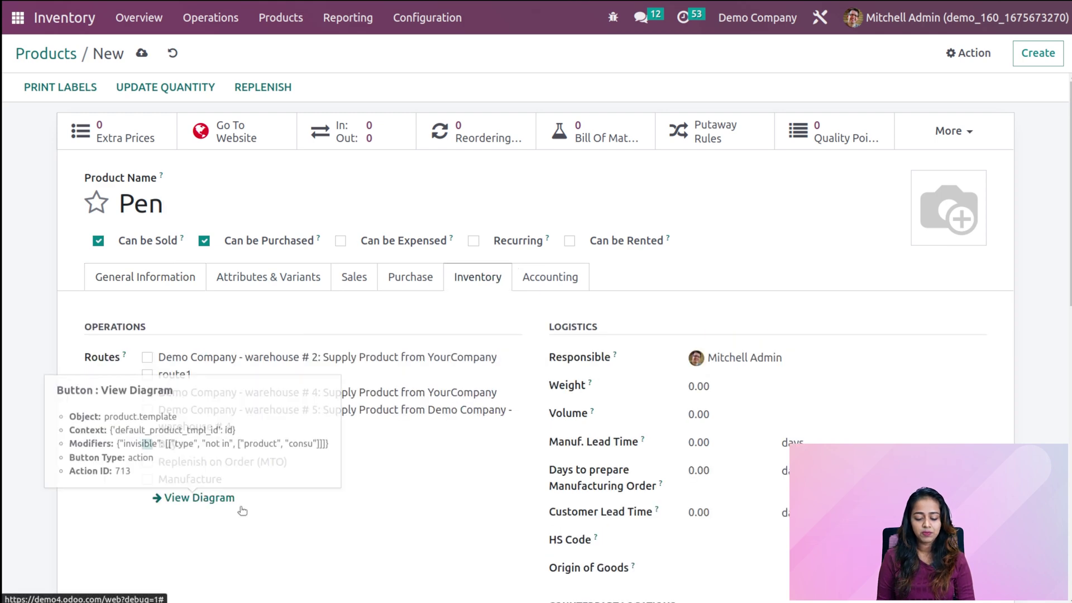
scroll(239, 507, down, 5)
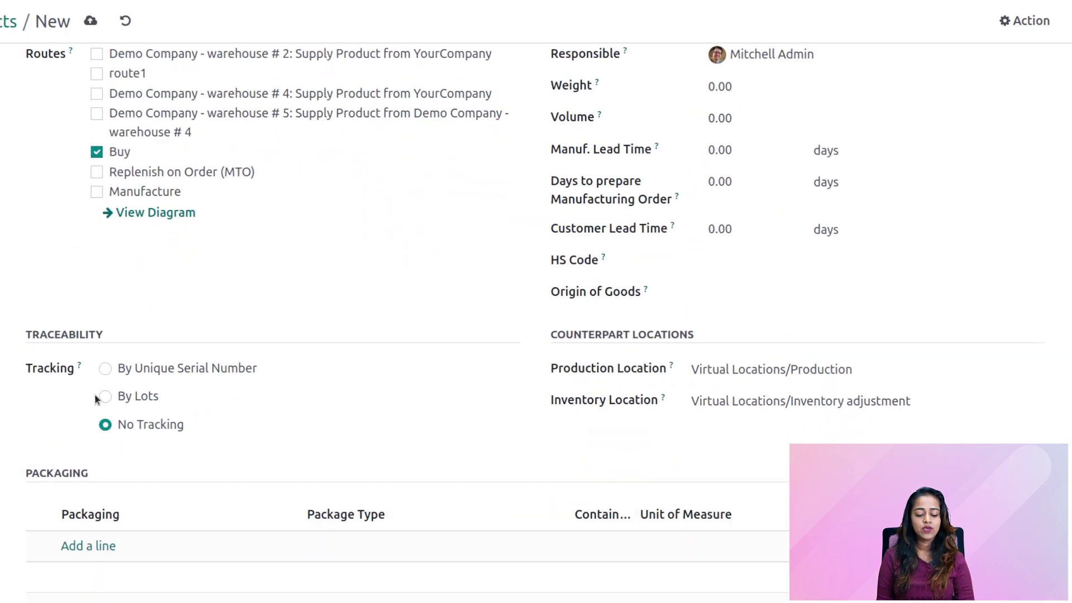
click(105, 396)
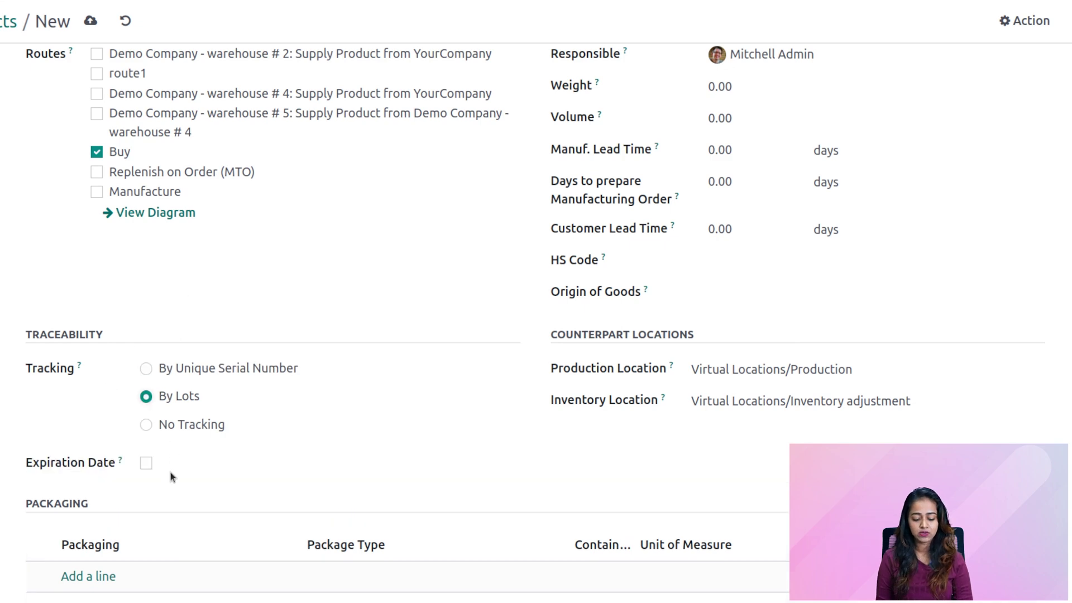
Add a purchase line to the Pen product with the first suggested vendor and a price of 50
scroll(170, 471, up, 5)
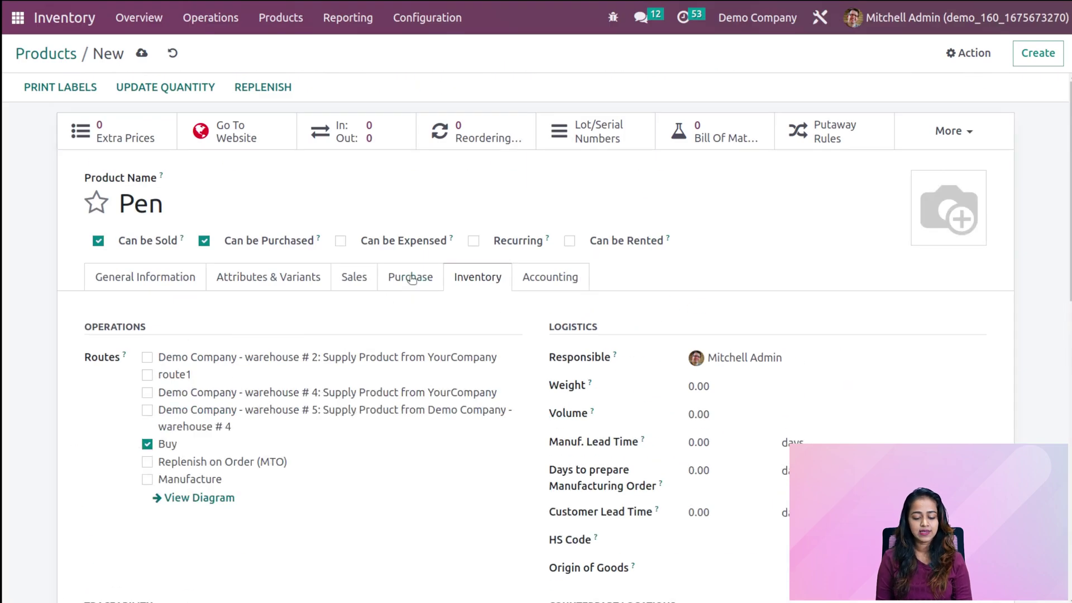
click(411, 279)
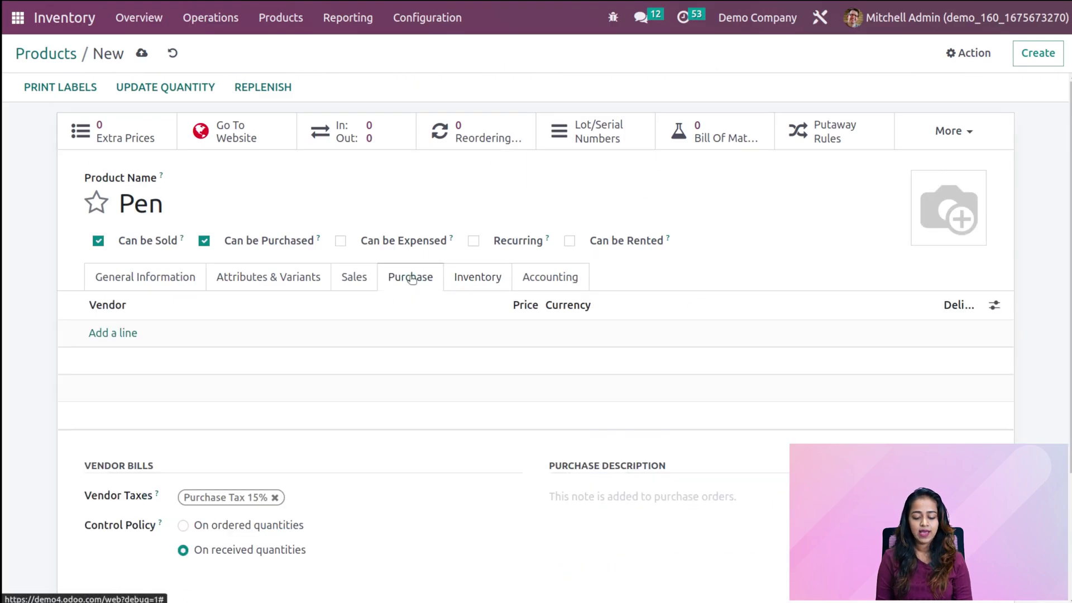
click(96, 338)
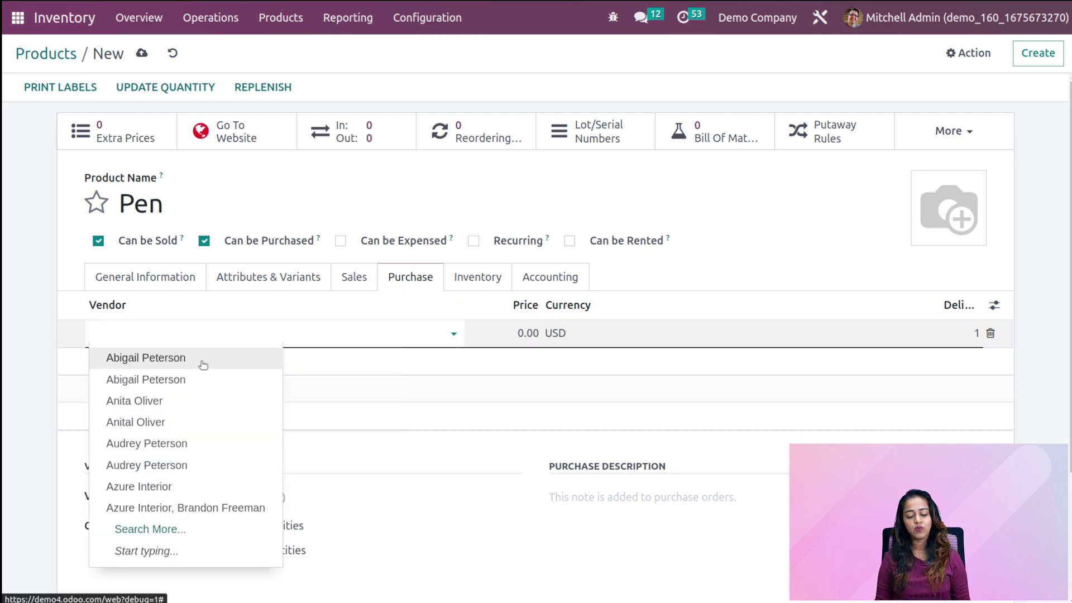
click(202, 360)
click(514, 330)
double_click(514, 330)
text(50)
click(833, 262)
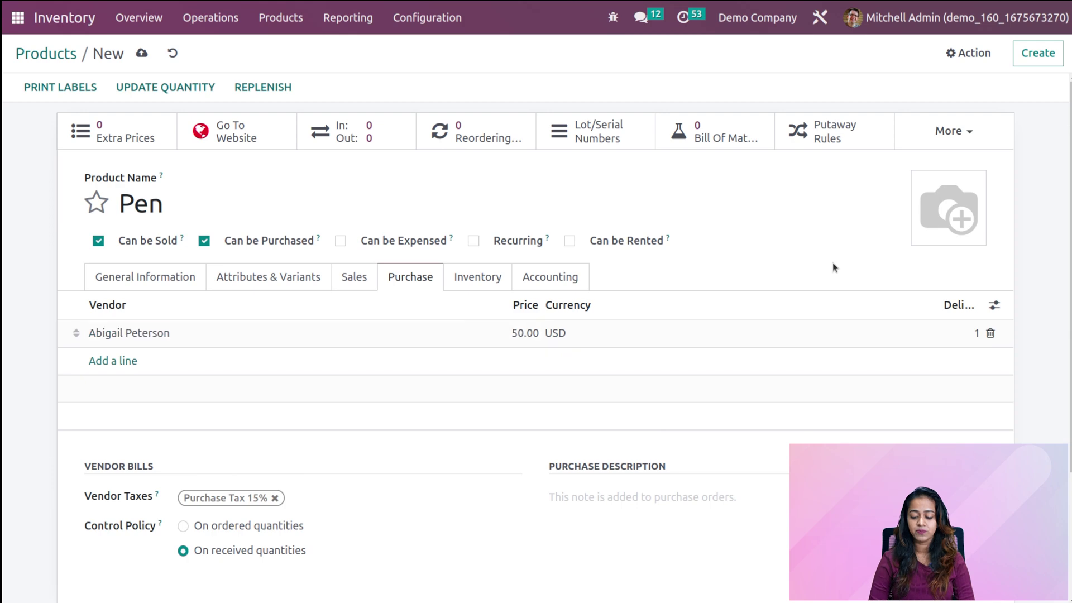
Save the Pen product and mark it as a favorite
click(142, 53)
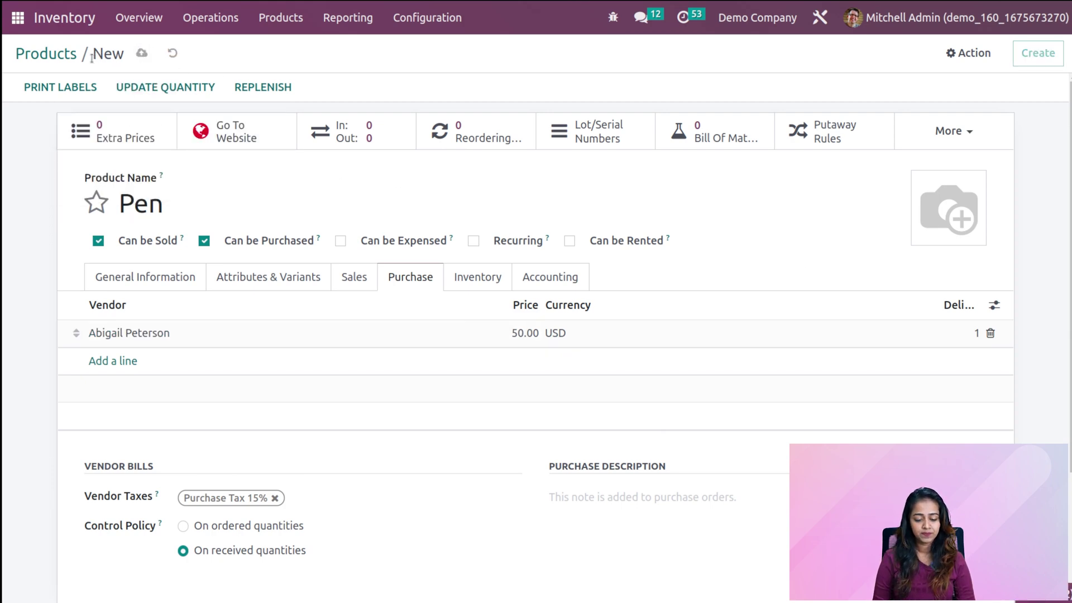
click(97, 201)
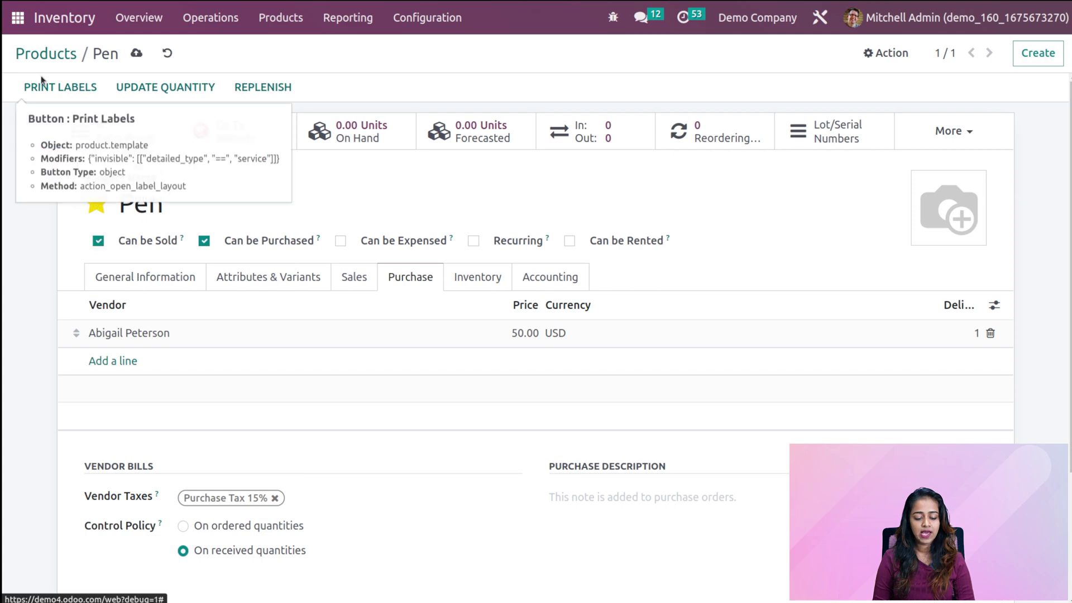
Switch to the Purchase app and create a request for quotation with Azure Interior as the vendor
click(15, 19)
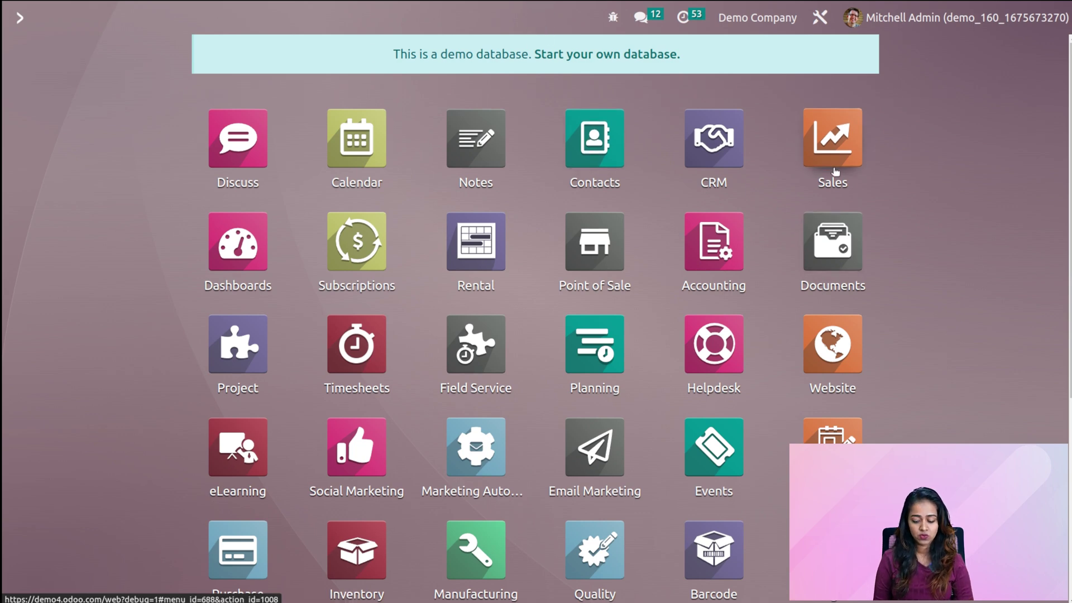
click(238, 549)
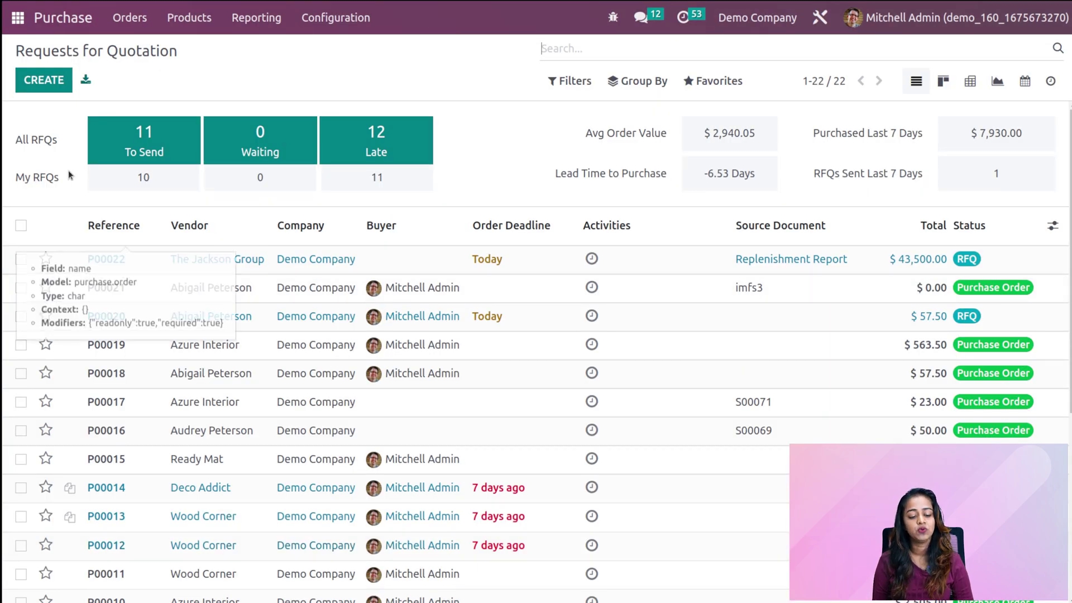
click(45, 81)
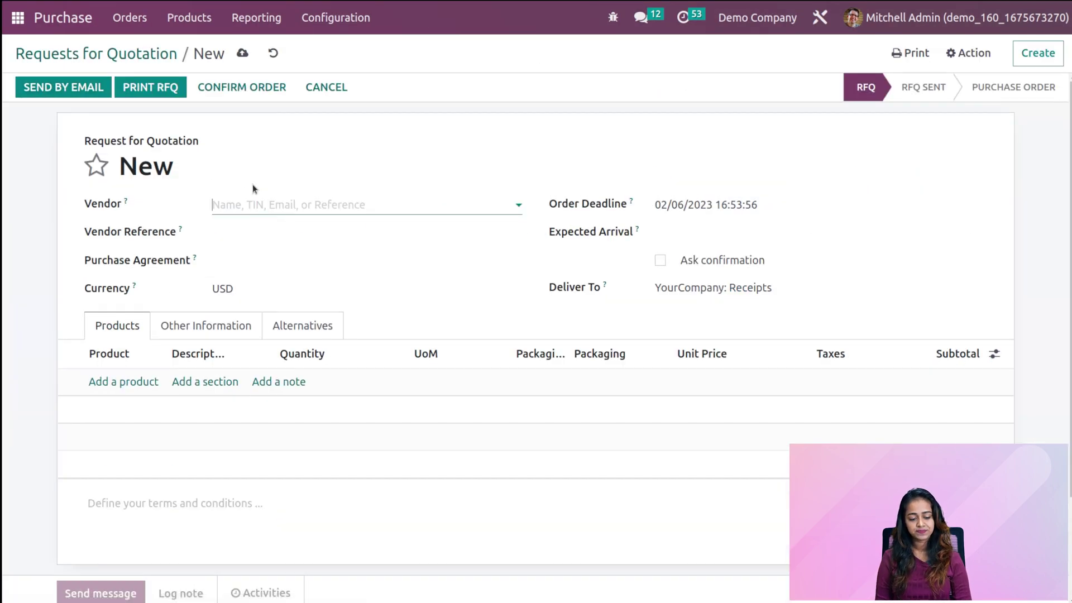
click(279, 204)
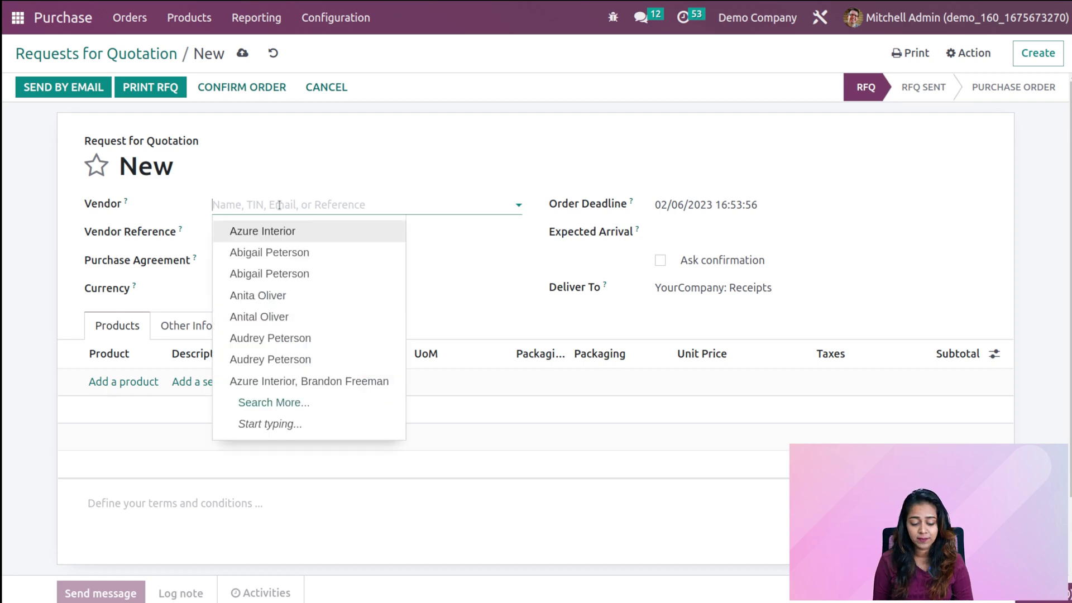
click(289, 232)
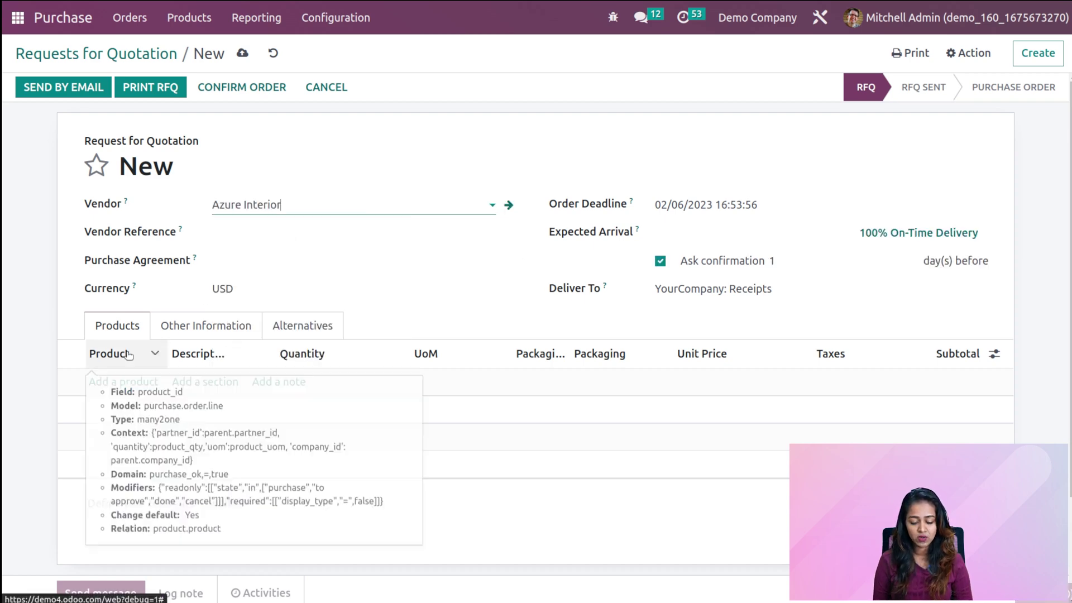
Add a Pen line with quantity 2 and unit price 50 to the request for quotation, and confirm the order
click(110, 381)
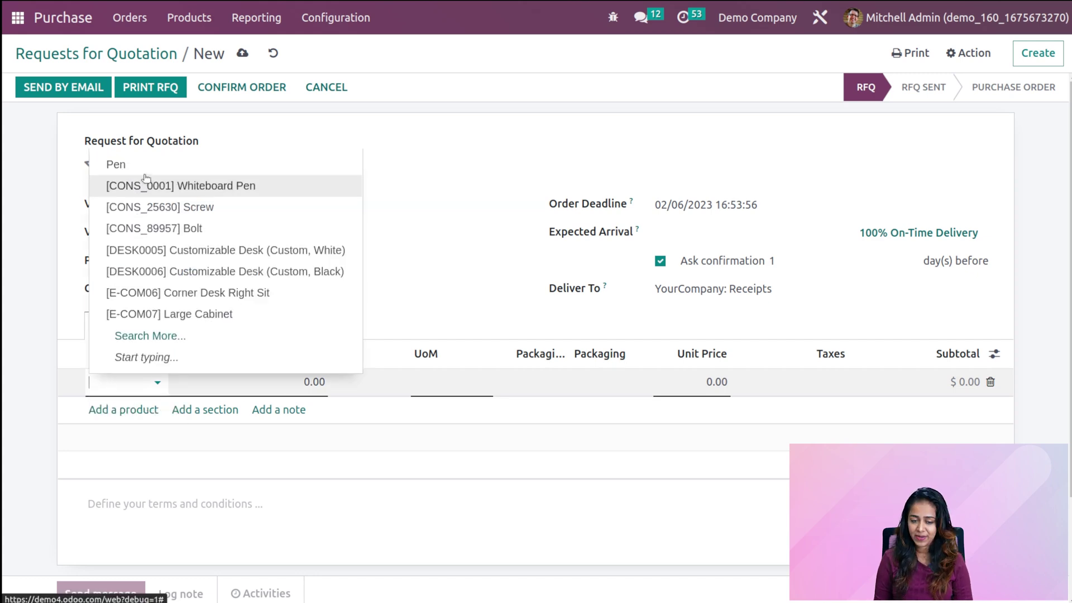
click(161, 166)
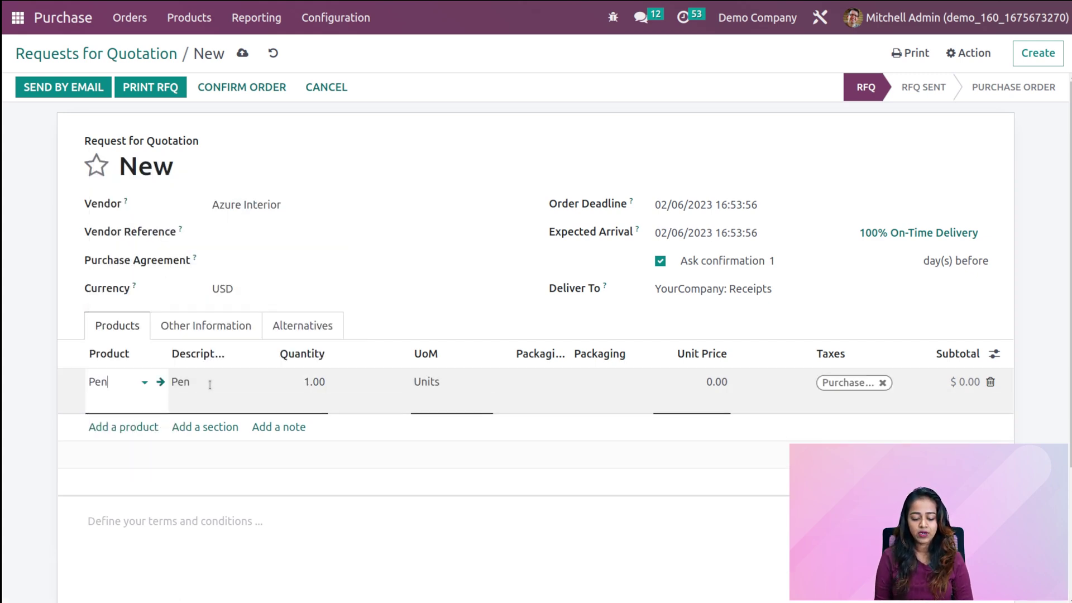
click(310, 385)
text(2)
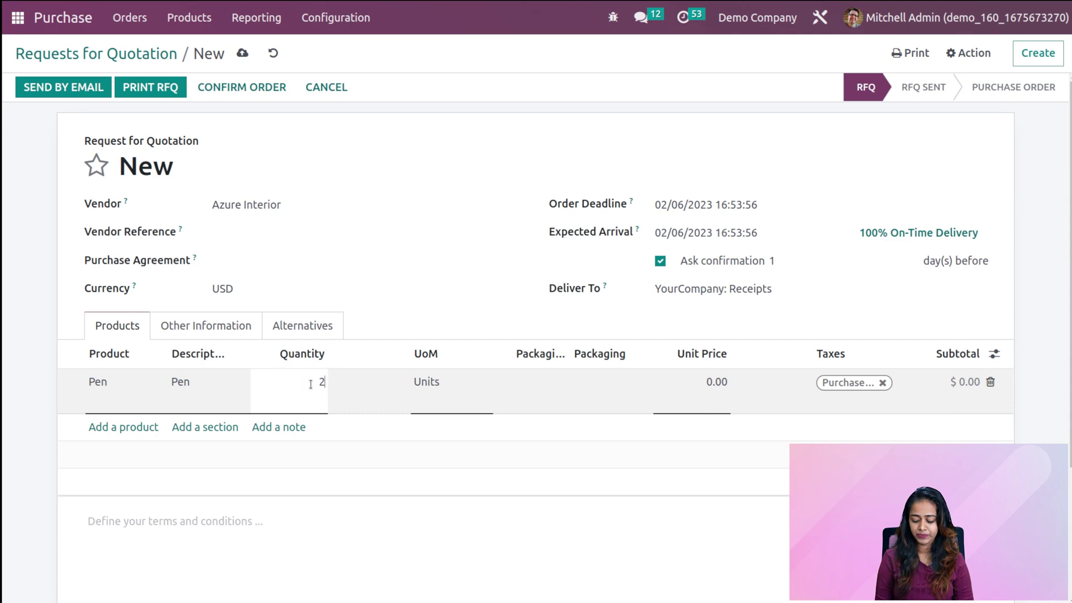
click(718, 381)
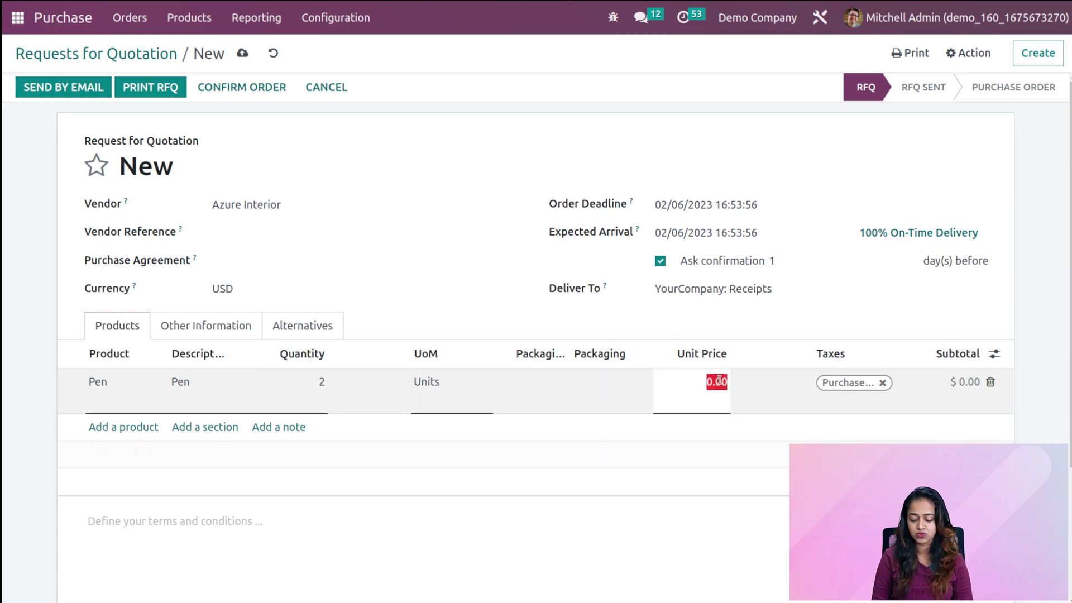
click(571, 304)
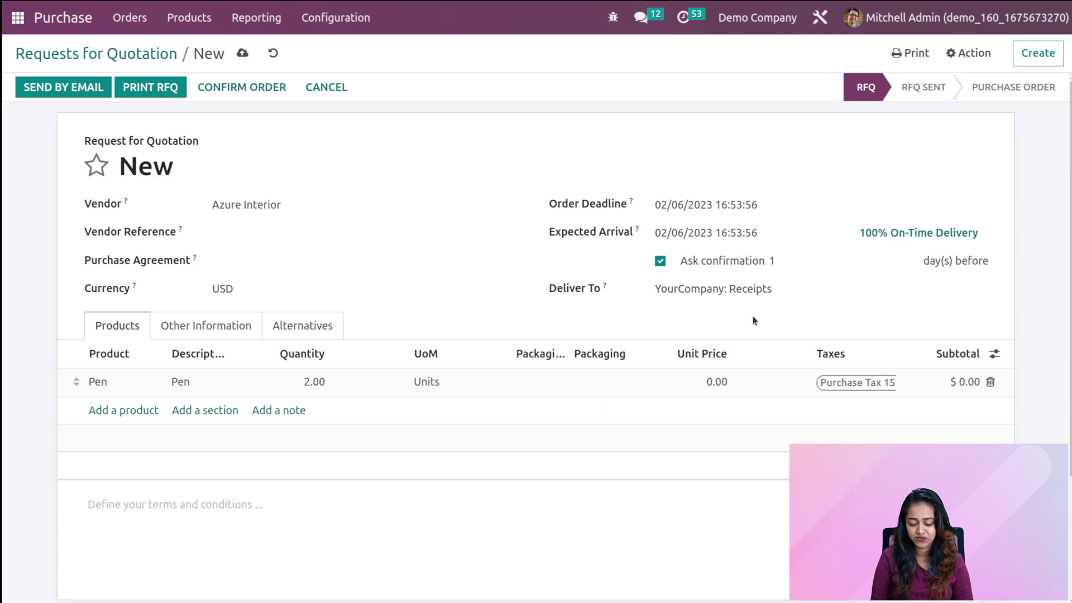
click(717, 381)
mouse_move(602, 340)
text(50)
click(611, 310)
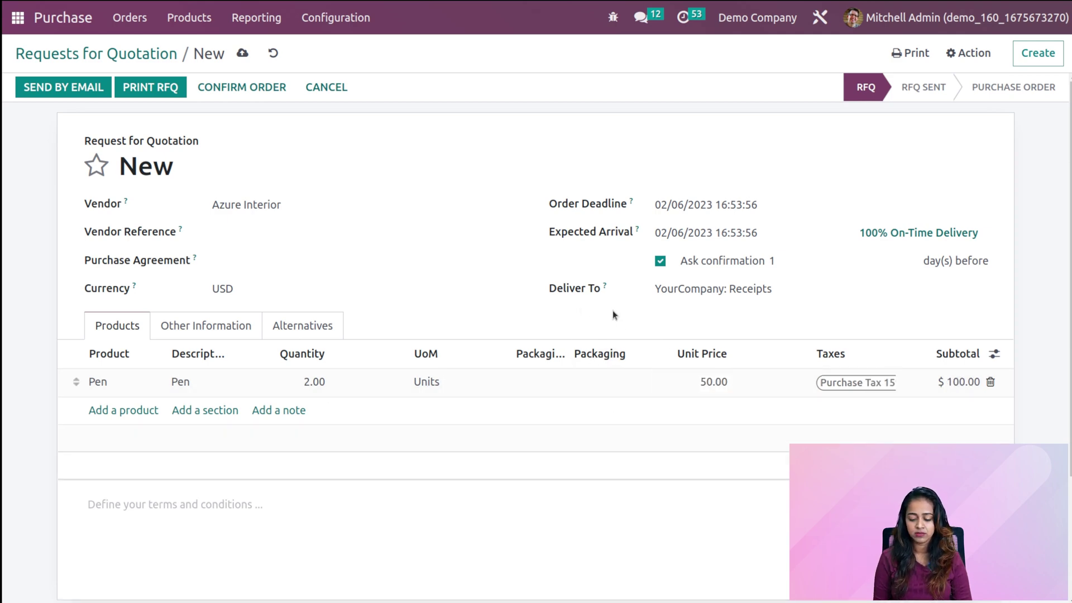
click(233, 87)
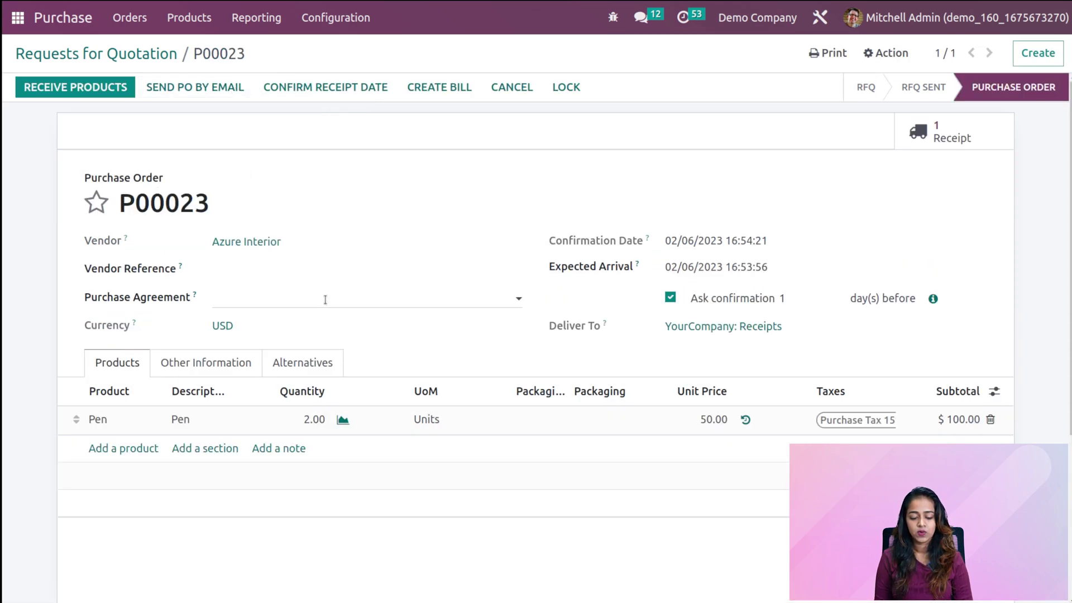
Open the order's receipt and enter lot1 with a done quantity of 1 in the Pen's detailed operations
click(76, 87)
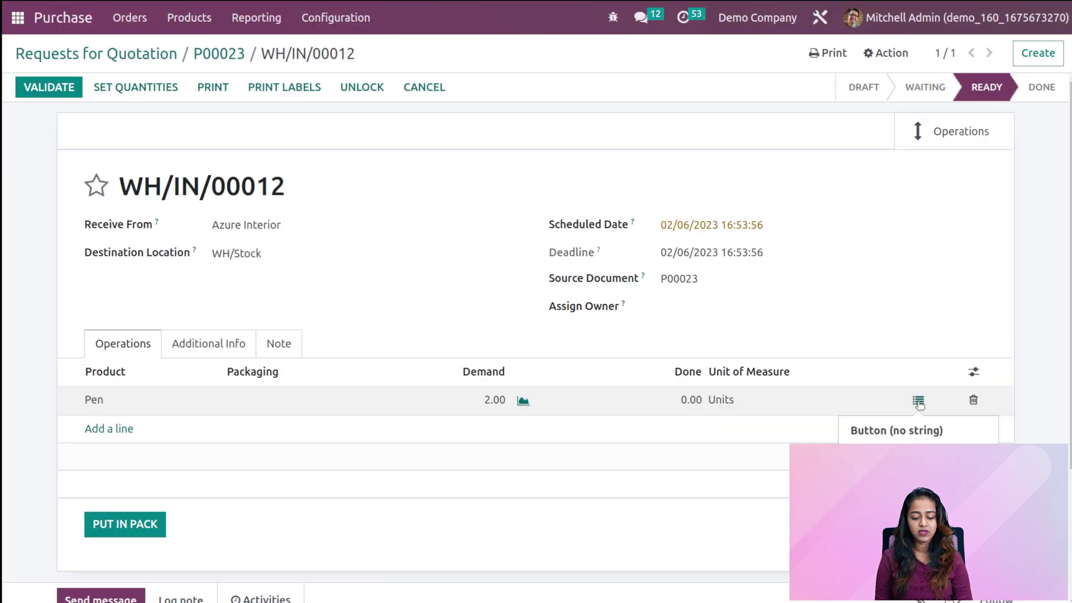
click(918, 401)
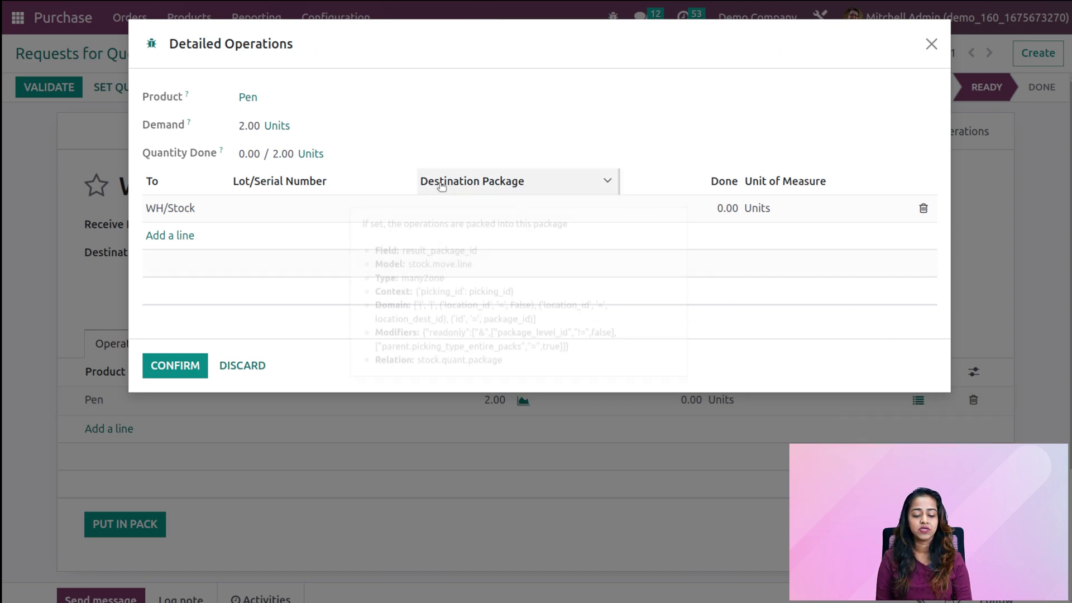
click(288, 206)
text(lot1)
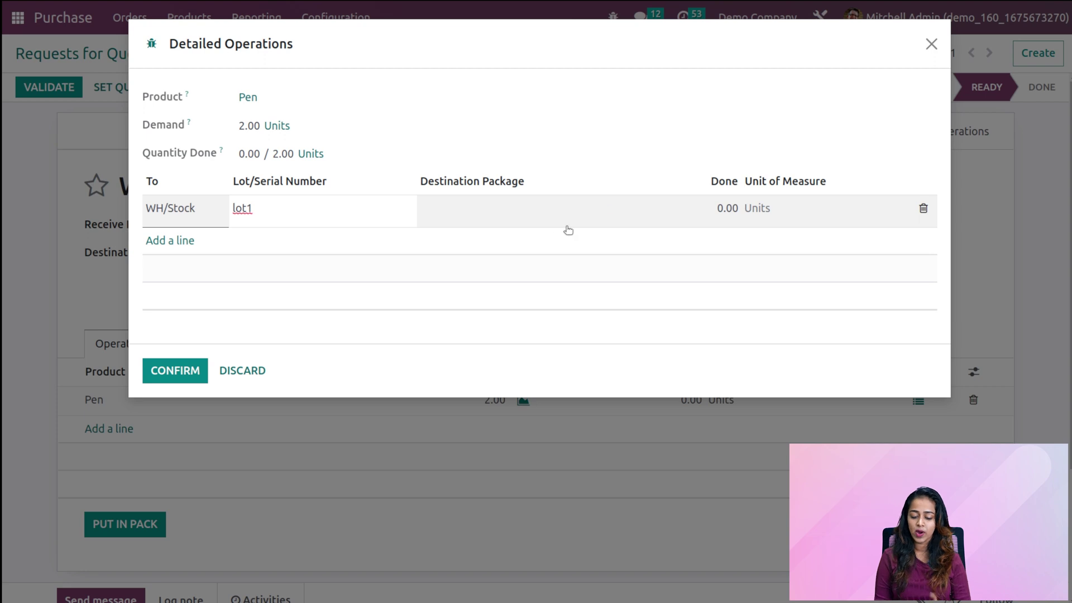
click(728, 210)
text(1)
Add a second detailed operations line with lot2 and a done quantity of 1, and confirm the lot assignment
click(159, 242)
click(259, 236)
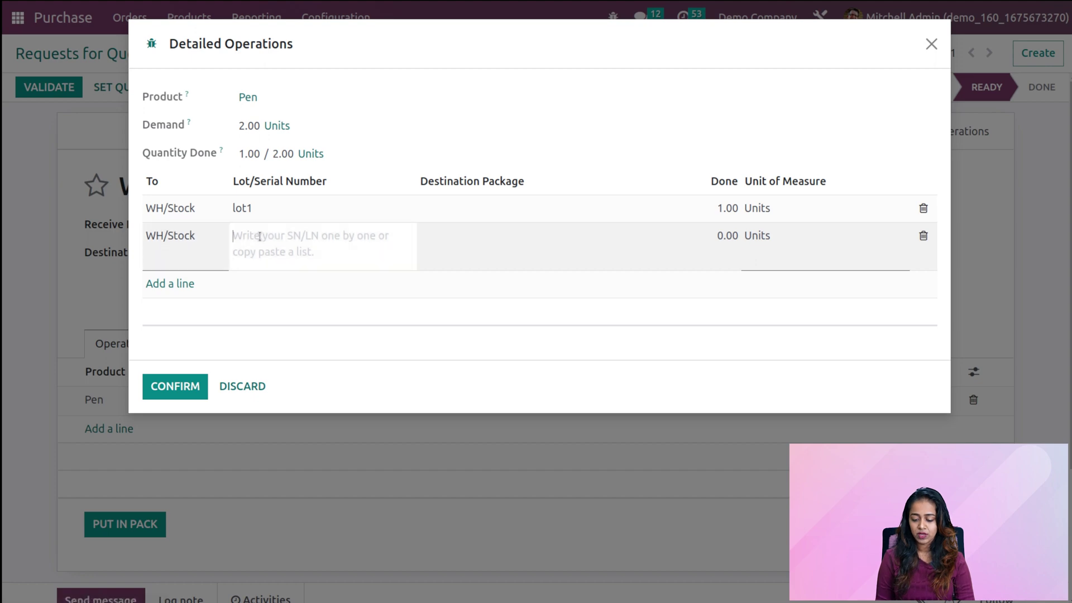
text(lot2)
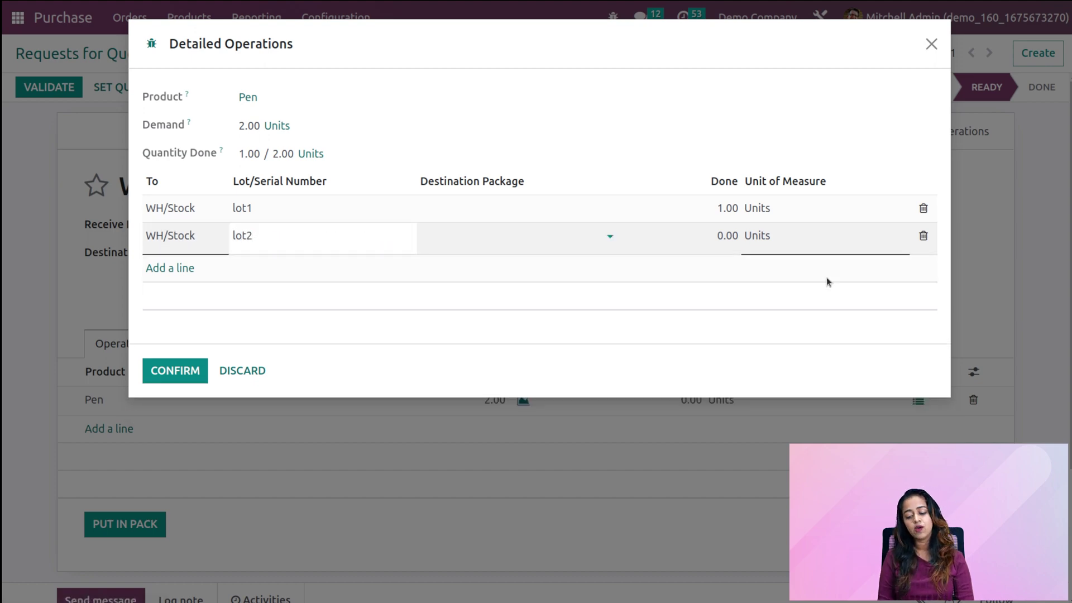
click(721, 232)
text(1)
click(605, 128)
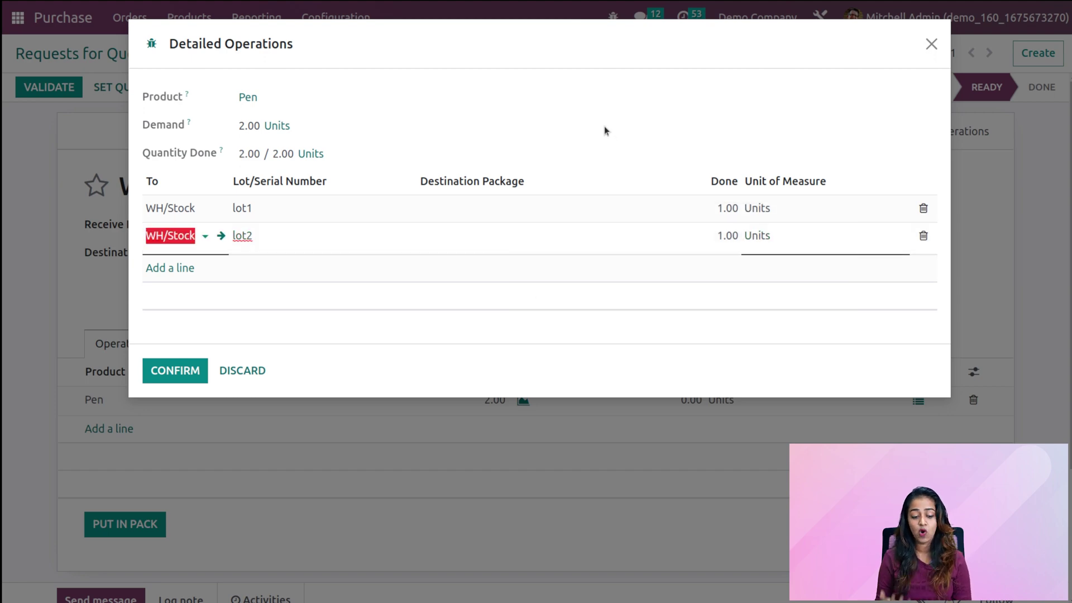
click(175, 371)
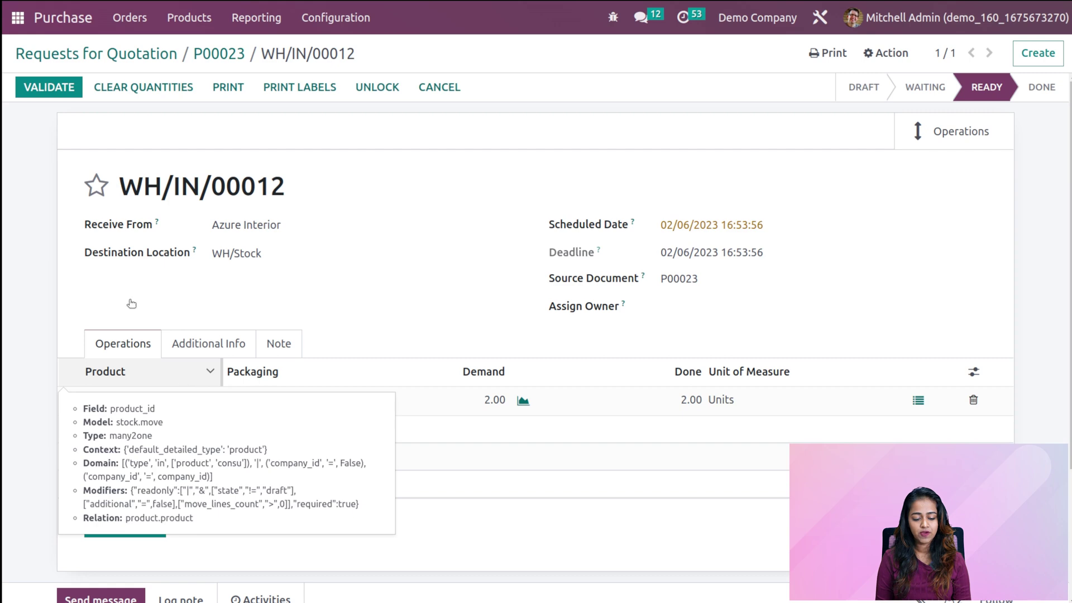
Validate the receipt and check the Pen lots in its traceability report, returning to the requests for quotation list
click(48, 90)
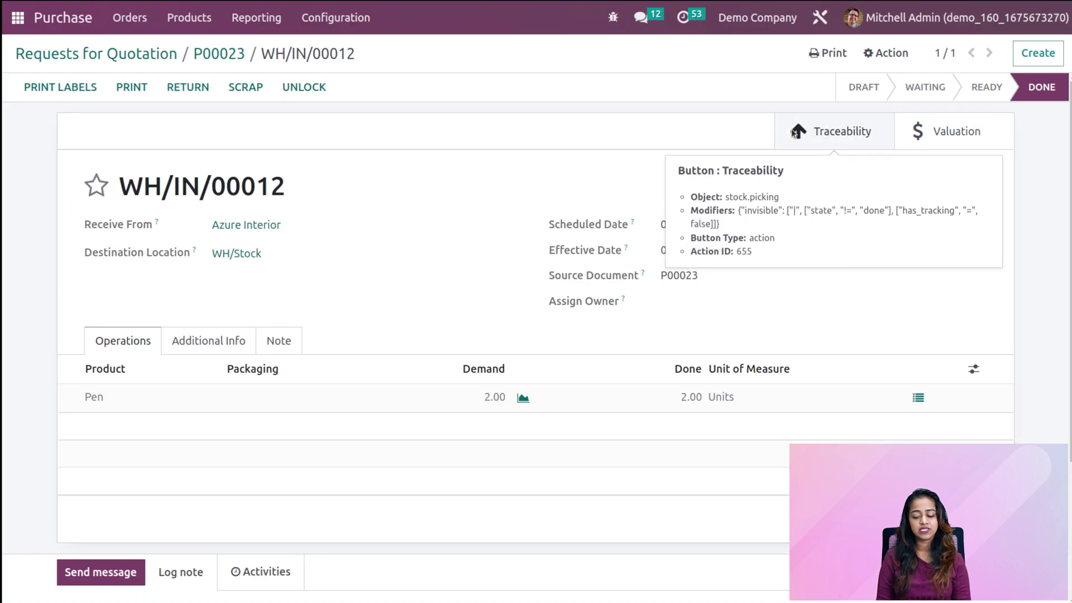
click(793, 132)
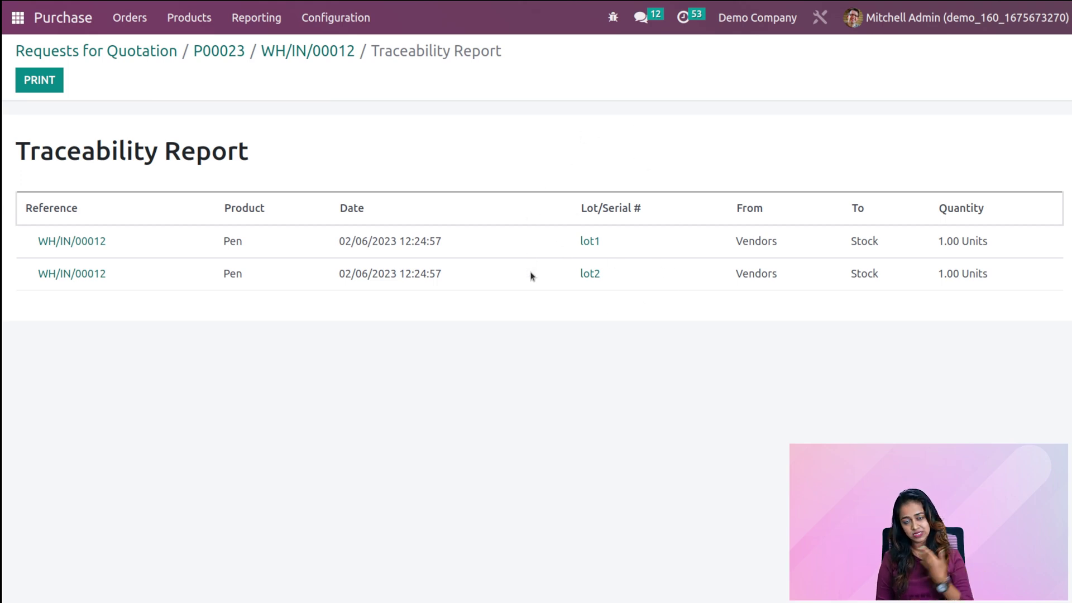
click(53, 58)
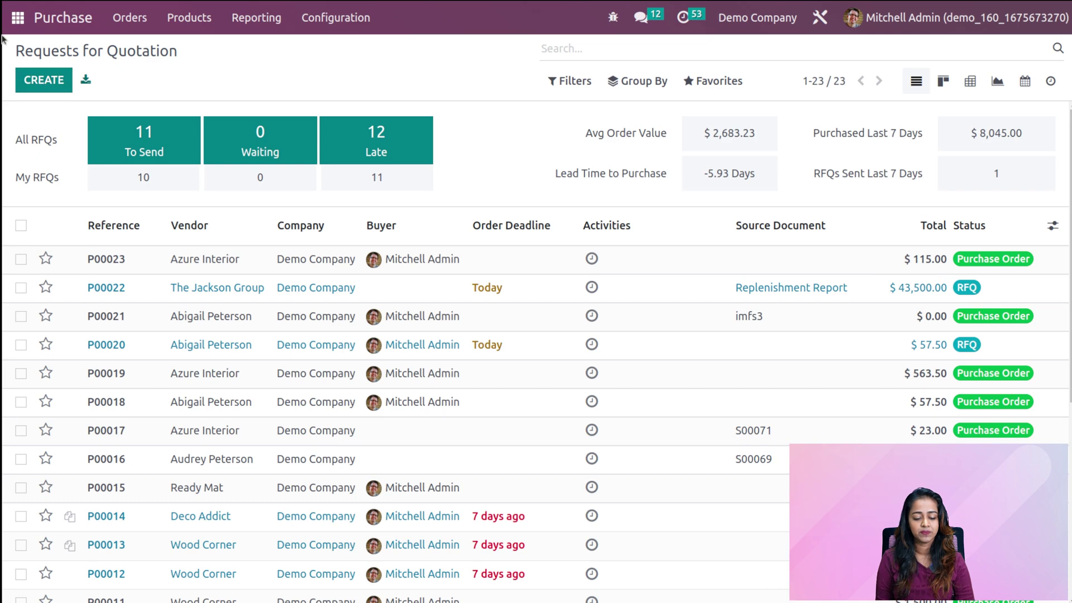
Create a new request for quotation with the second suggested vendor
click(45, 78)
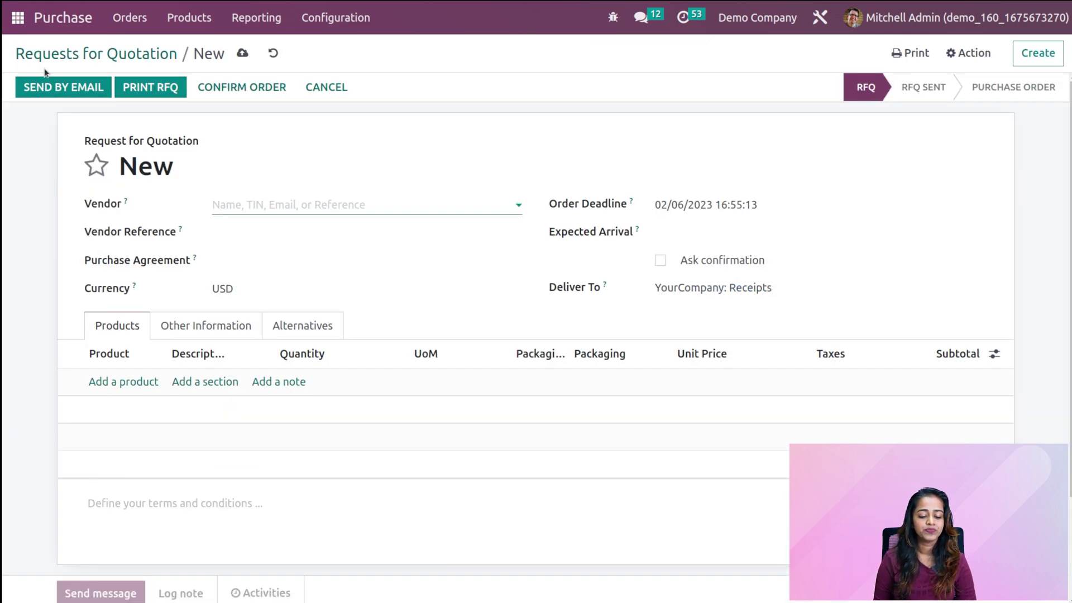
click(252, 200)
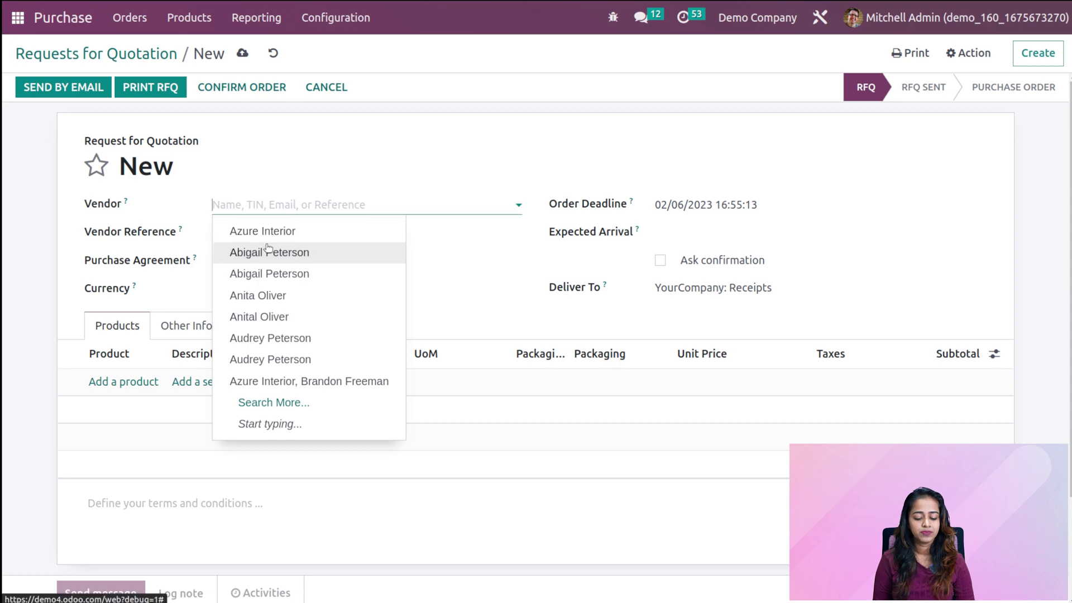
click(268, 250)
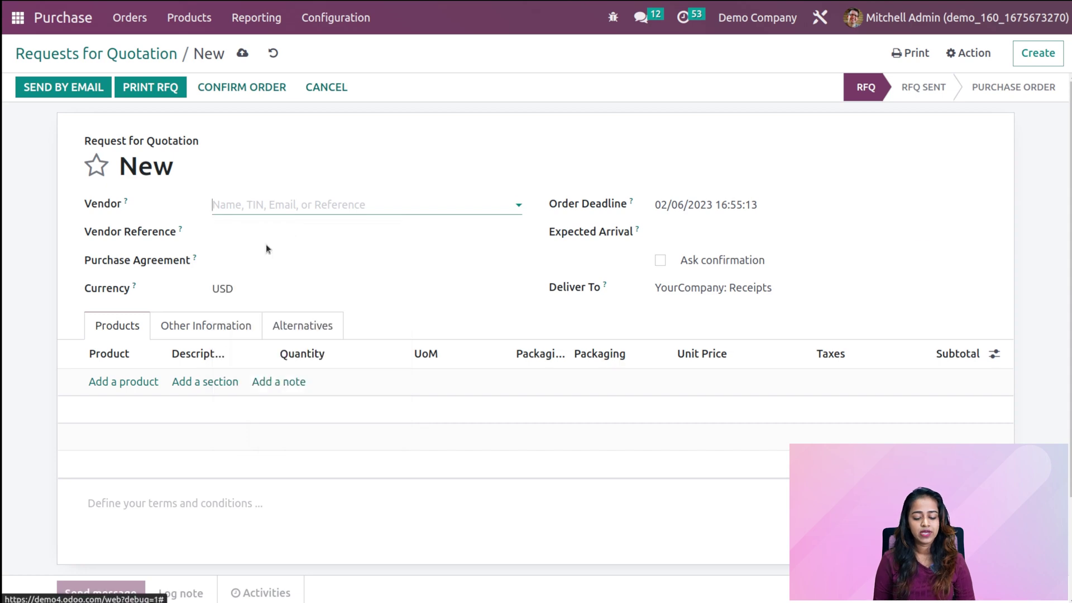
Add a Pen line with the default quantity and price to the new request, and confirm the order
click(127, 381)
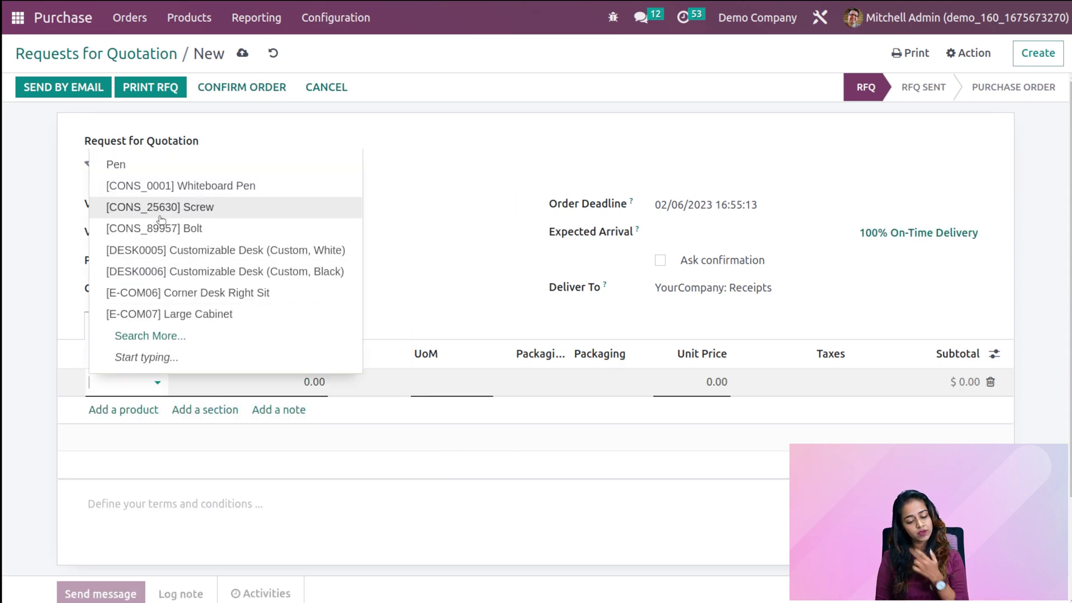
click(210, 164)
click(519, 304)
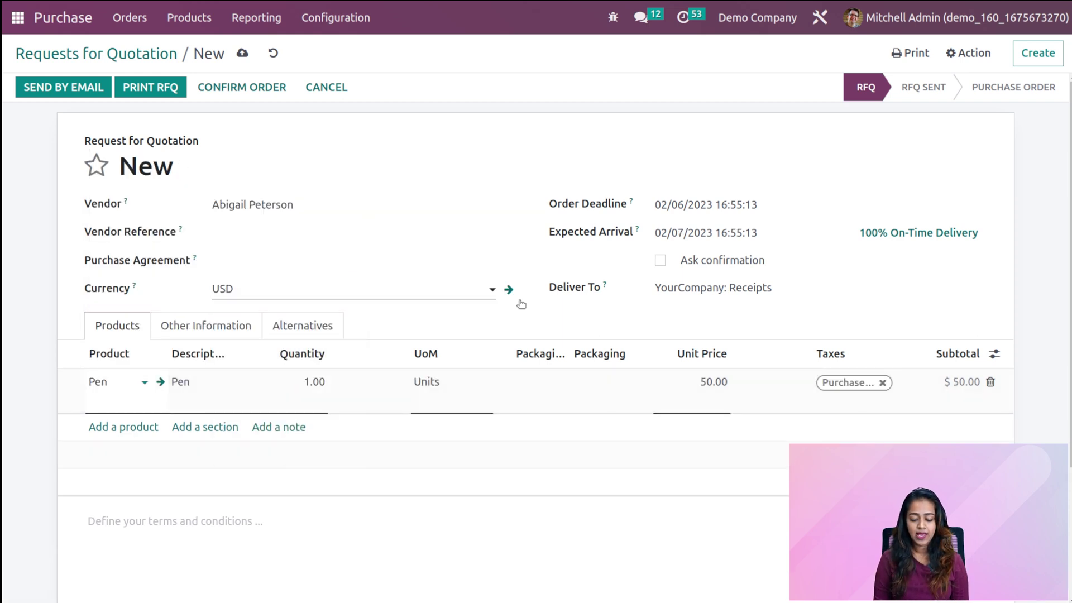
click(233, 87)
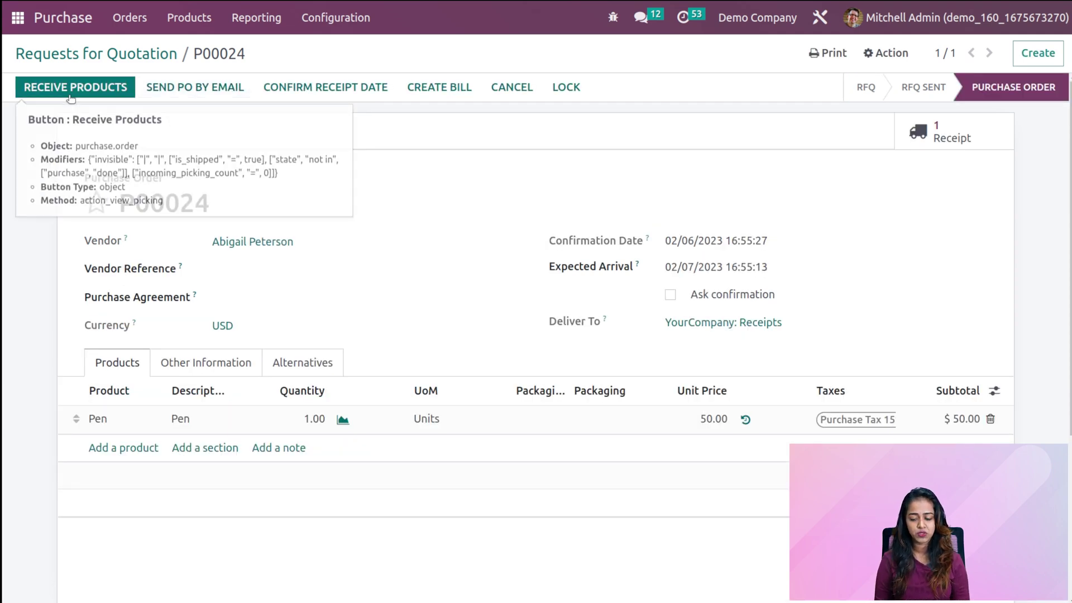
Open the second order's receipt and assign lot lotabc with a done quantity of 1 to the Pen
click(70, 96)
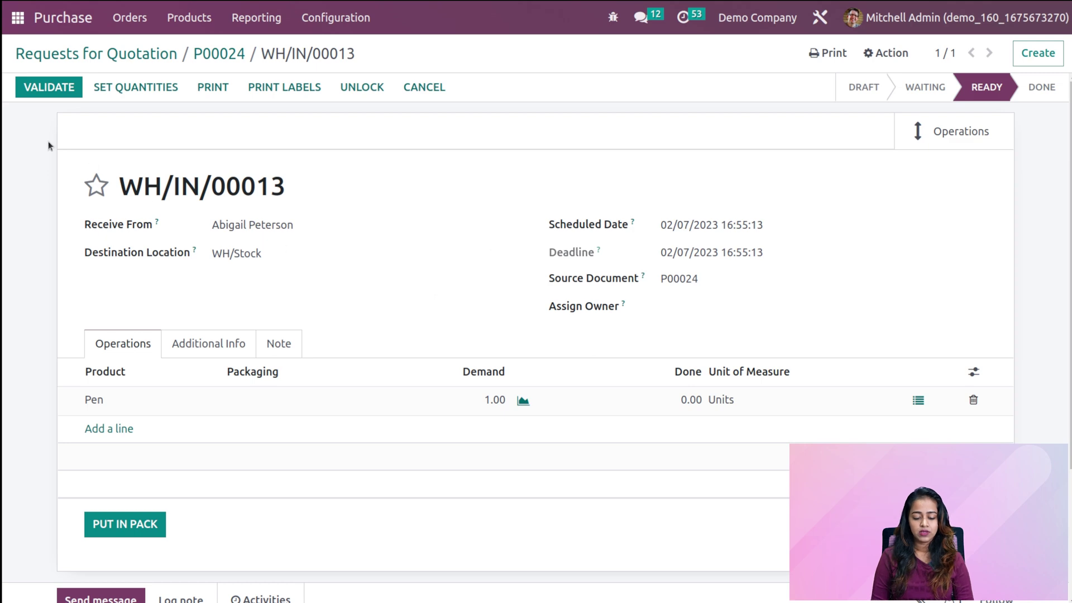
click(916, 401)
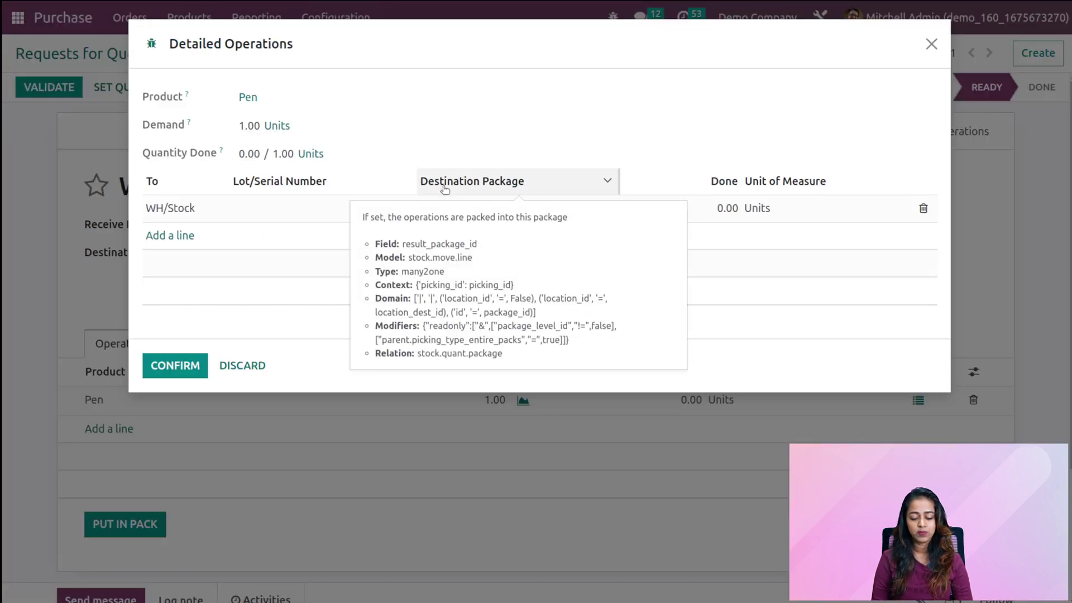
click(318, 210)
text(lotabc)
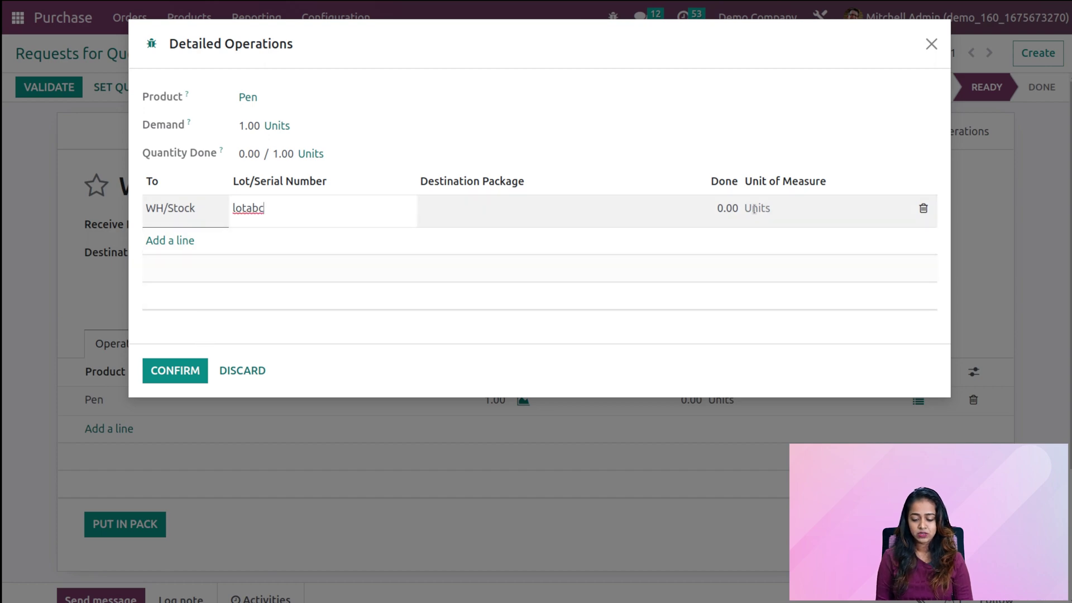
click(726, 201)
text(1)
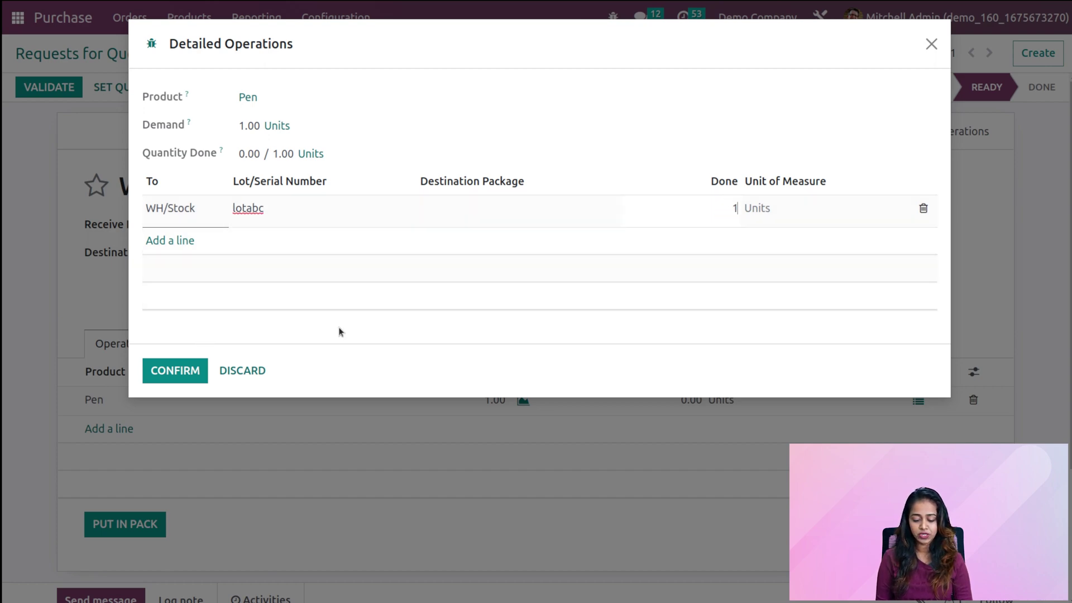
click(177, 371)
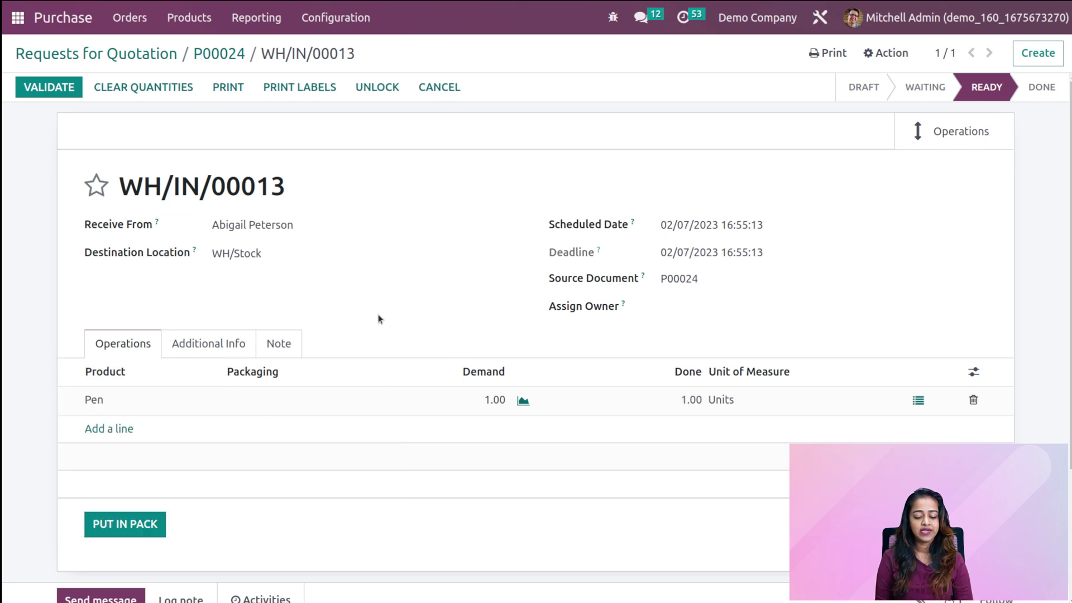
Validate the lotabc receipt and check its traceability report, returning to the receipt
click(36, 87)
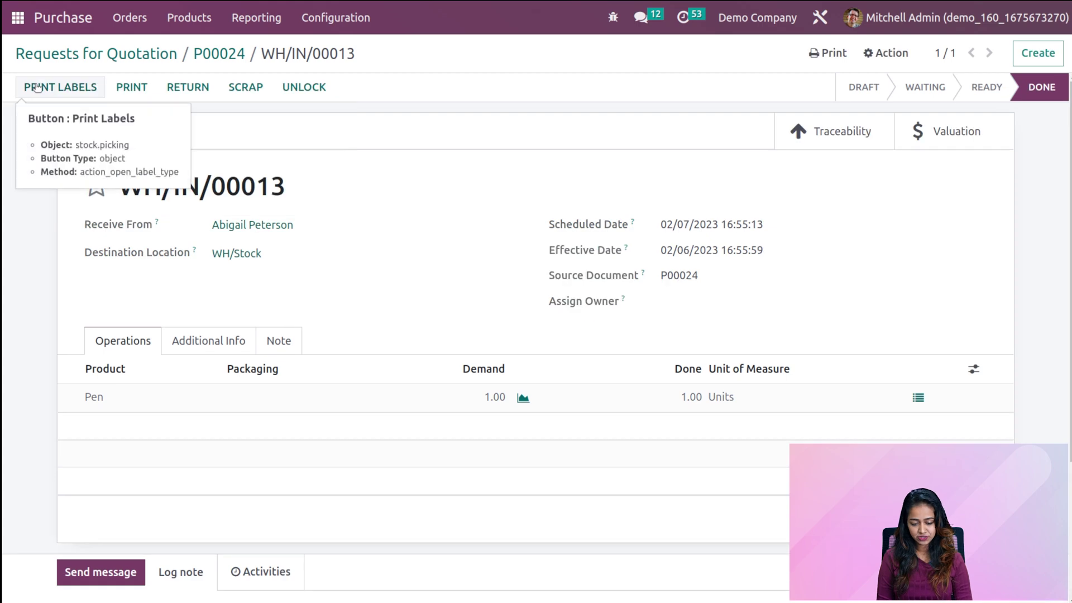
click(849, 136)
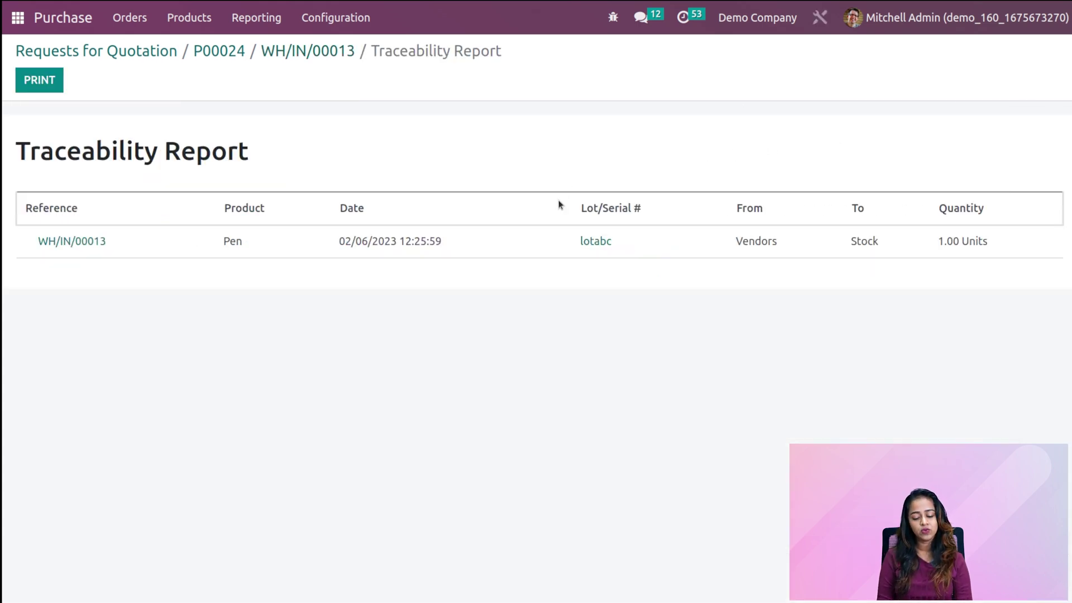
click(337, 50)
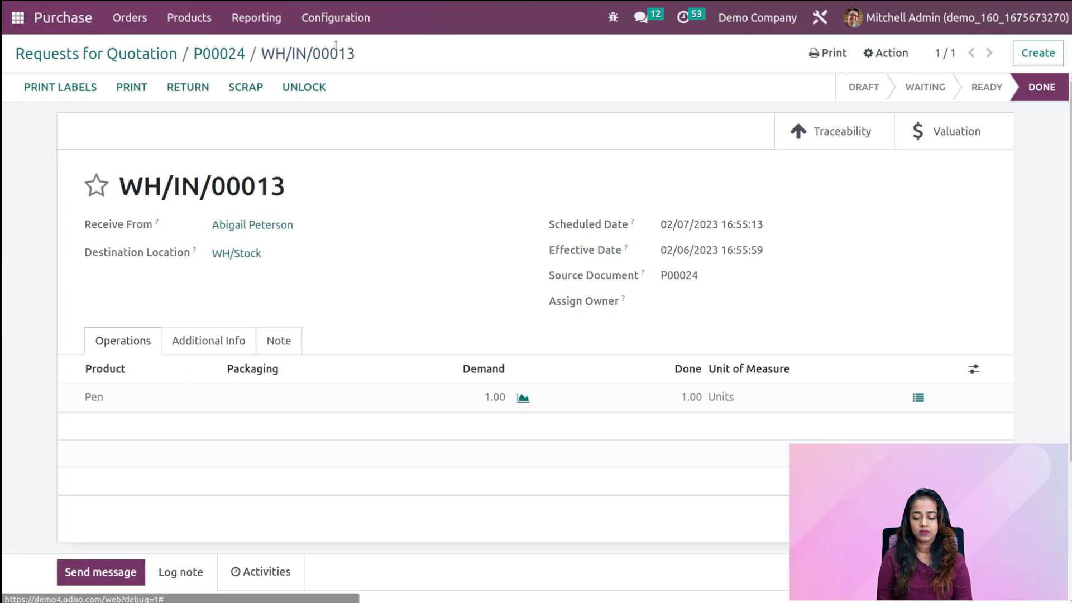
Leave the purchase order, switch to the Sales app and start a new quotation
click(220, 54)
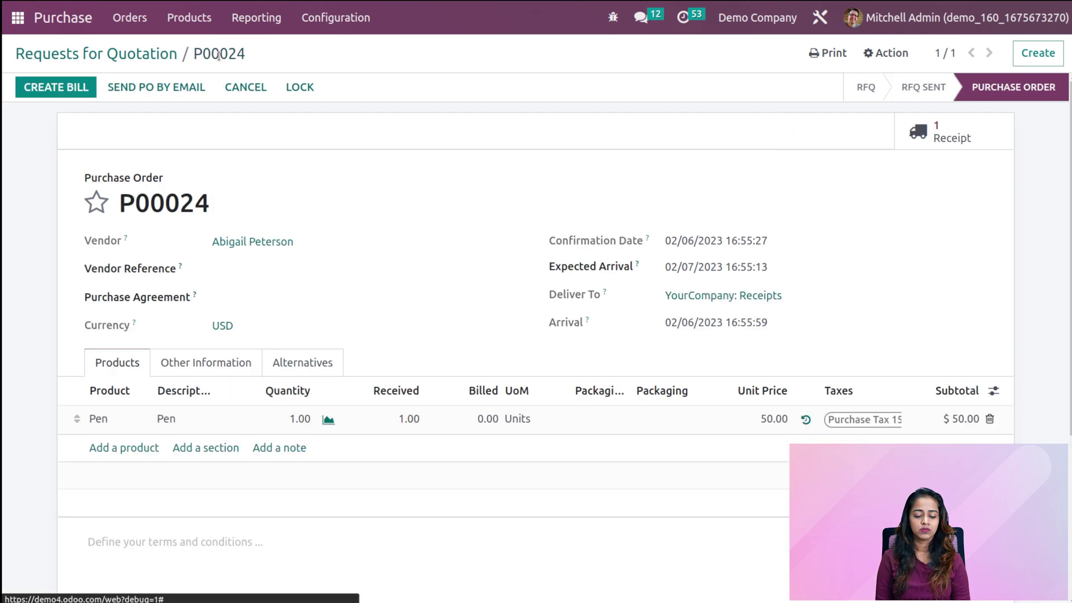
click(151, 60)
click(18, 18)
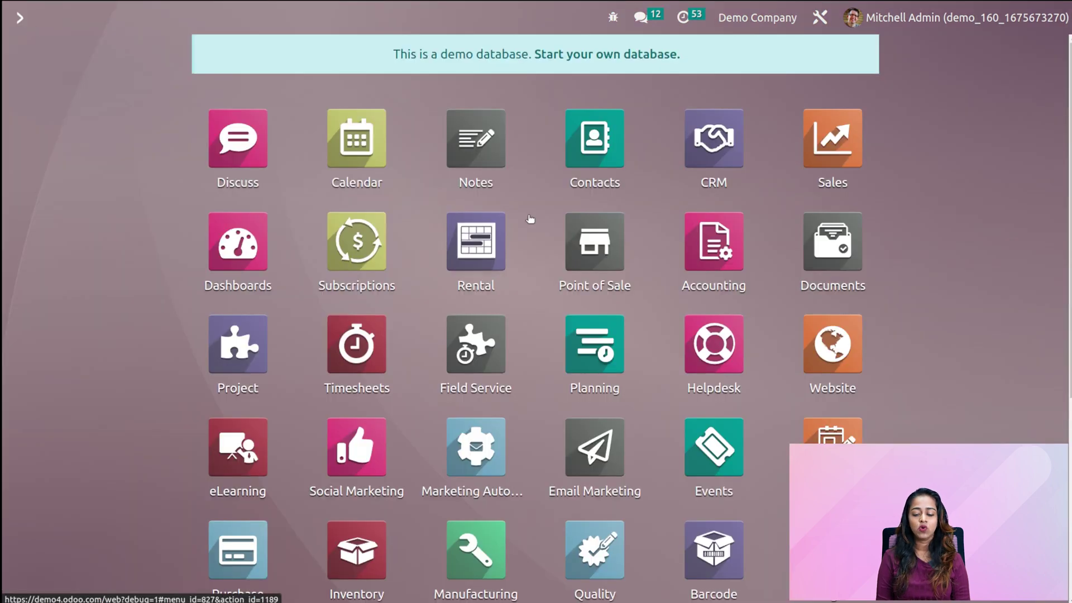
click(827, 144)
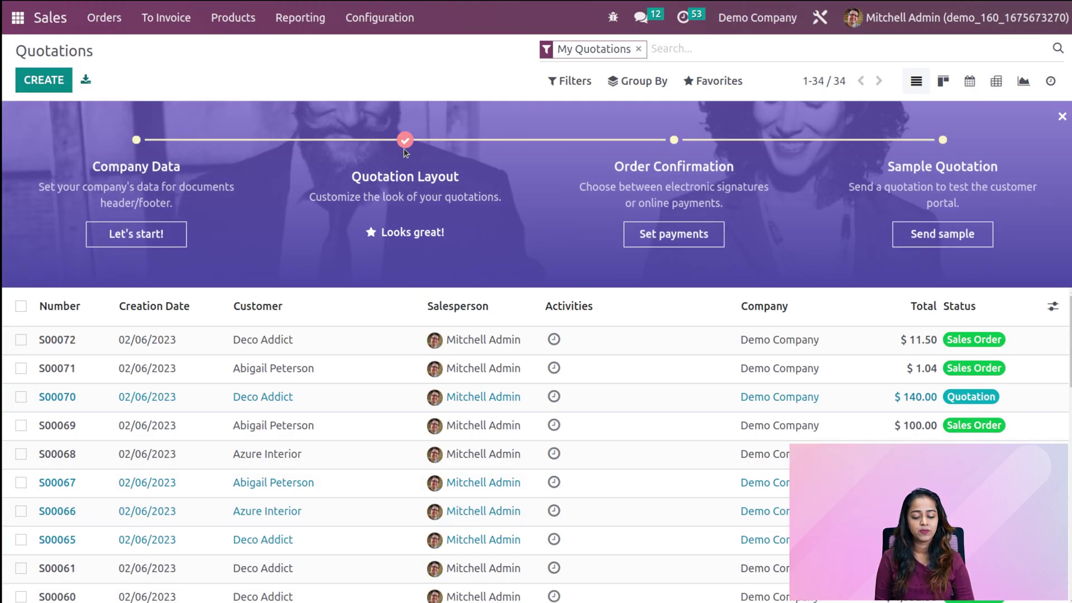
click(44, 87)
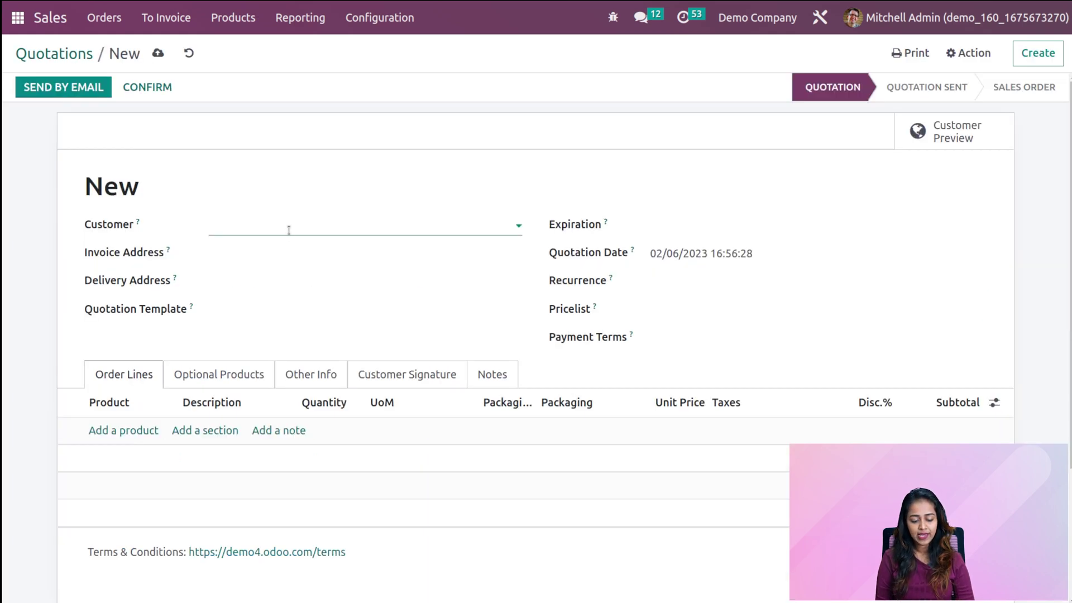
Set Deco Addict as the quotation's customer, add a Pen line with the default quantity and price, and confirm the order
click(289, 230)
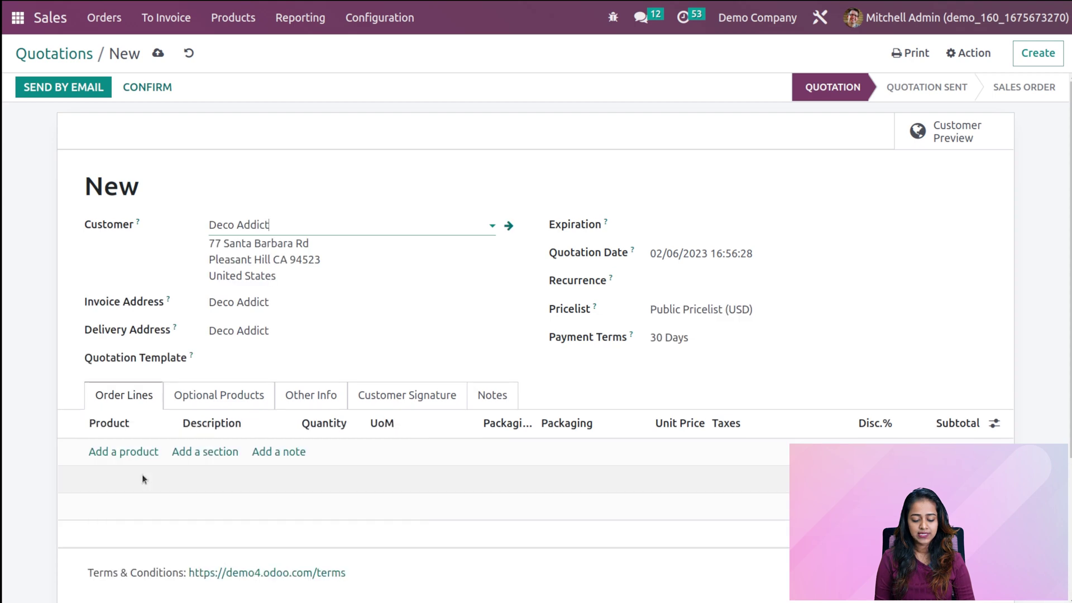
click(146, 450)
click(144, 453)
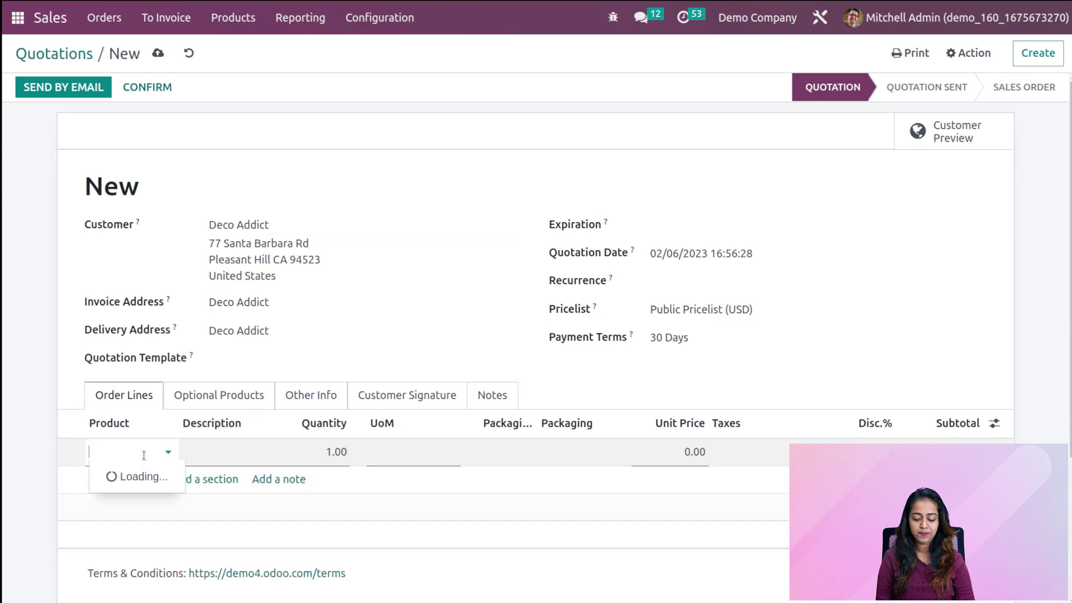
click(134, 237)
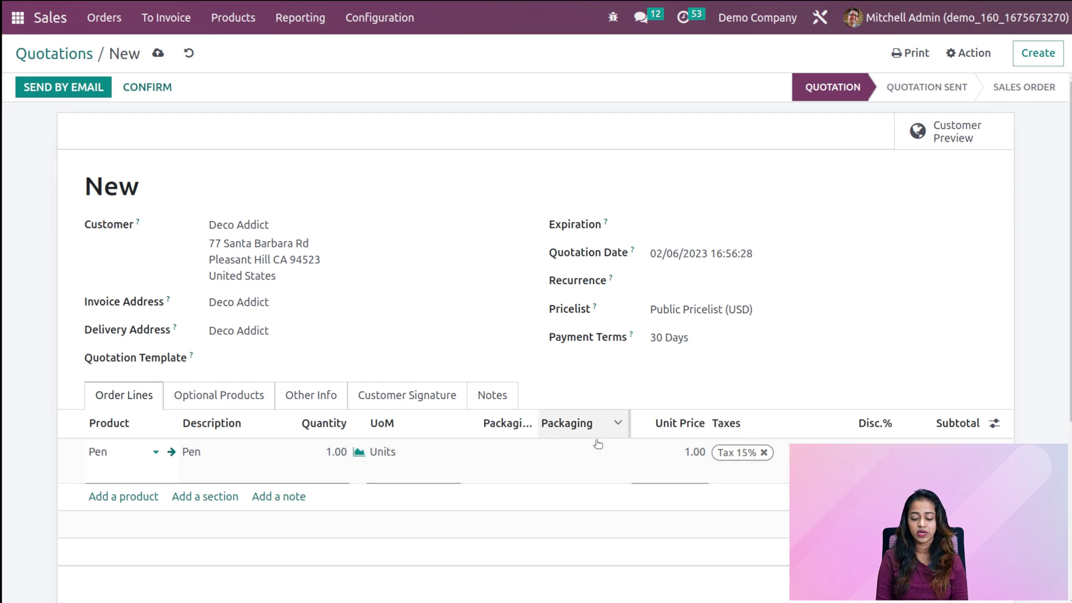
click(159, 89)
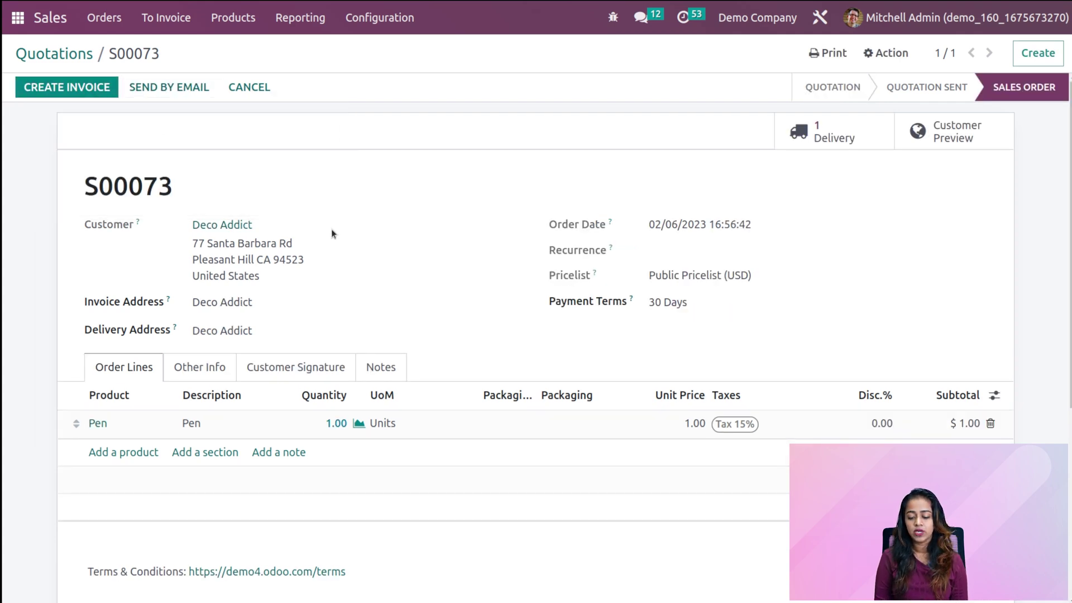
Open the order's delivery, check the lot reserved for the Pen, and validate the delivery as an immediate transfer
click(862, 129)
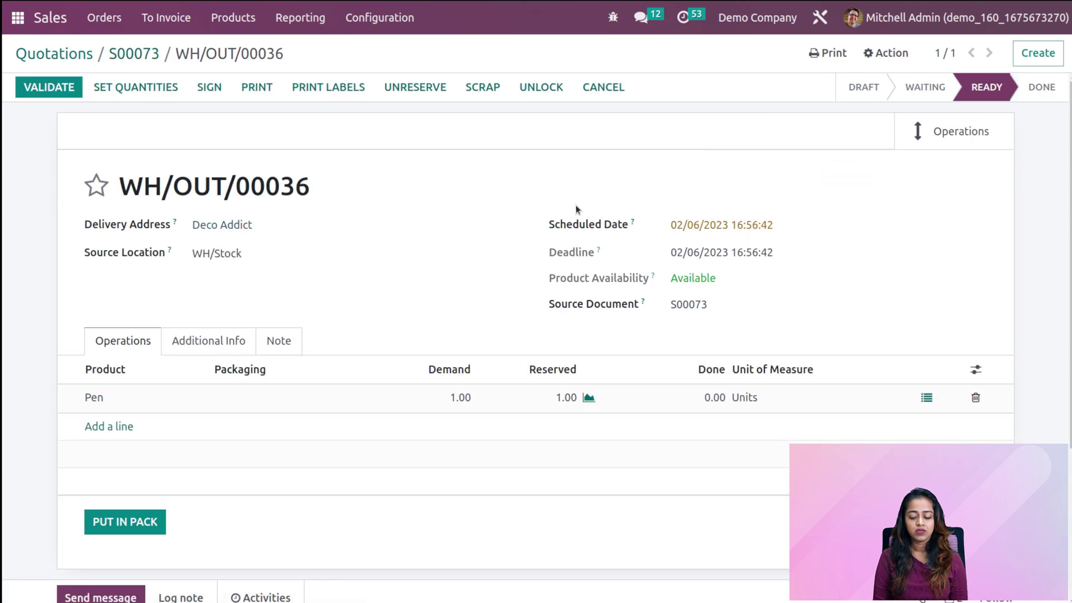
click(927, 398)
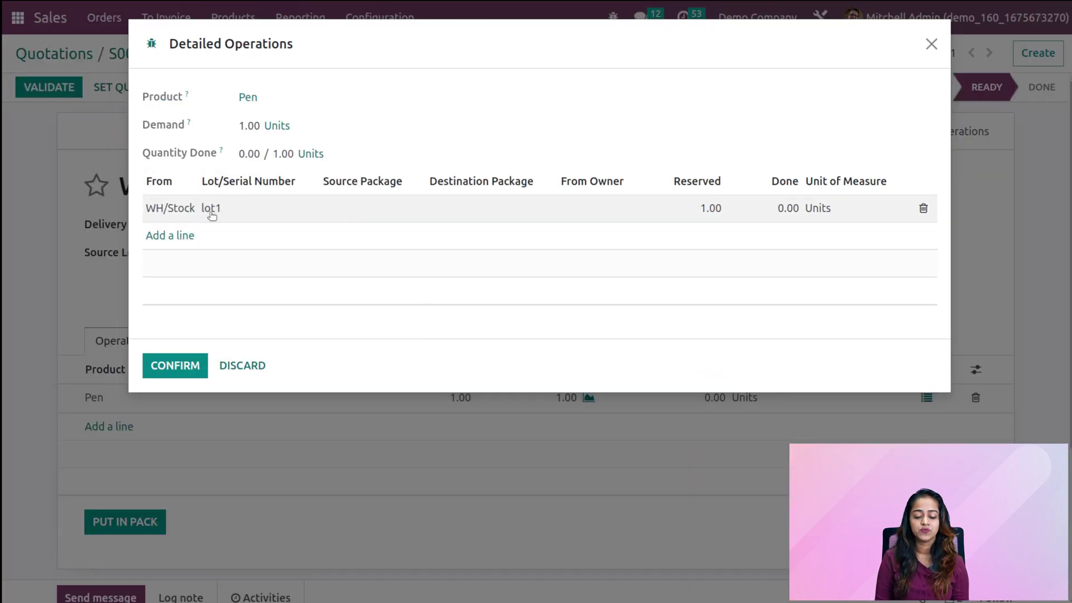
click(187, 371)
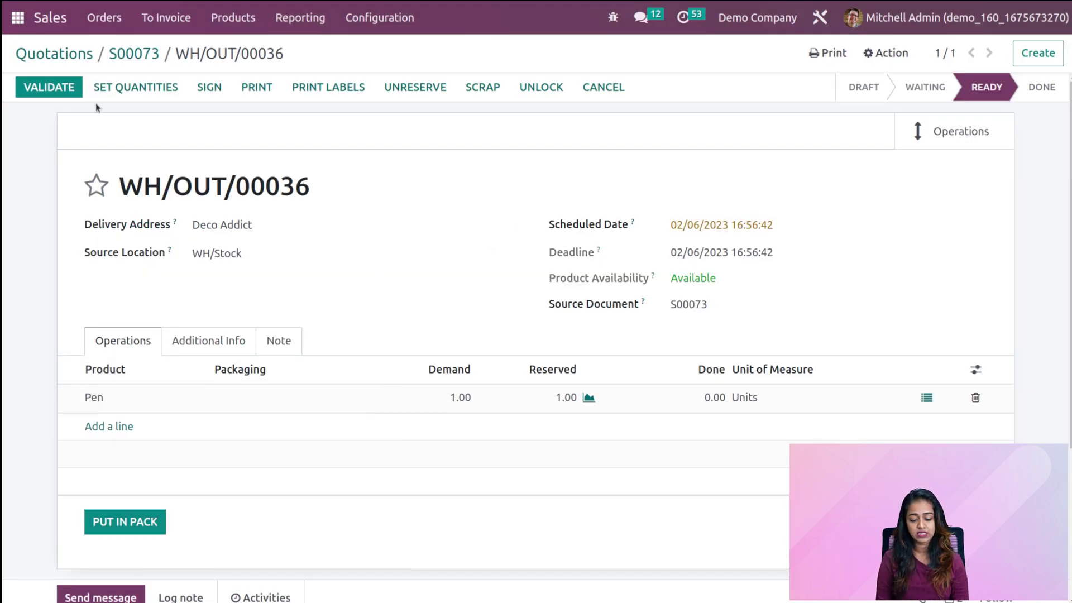
click(48, 87)
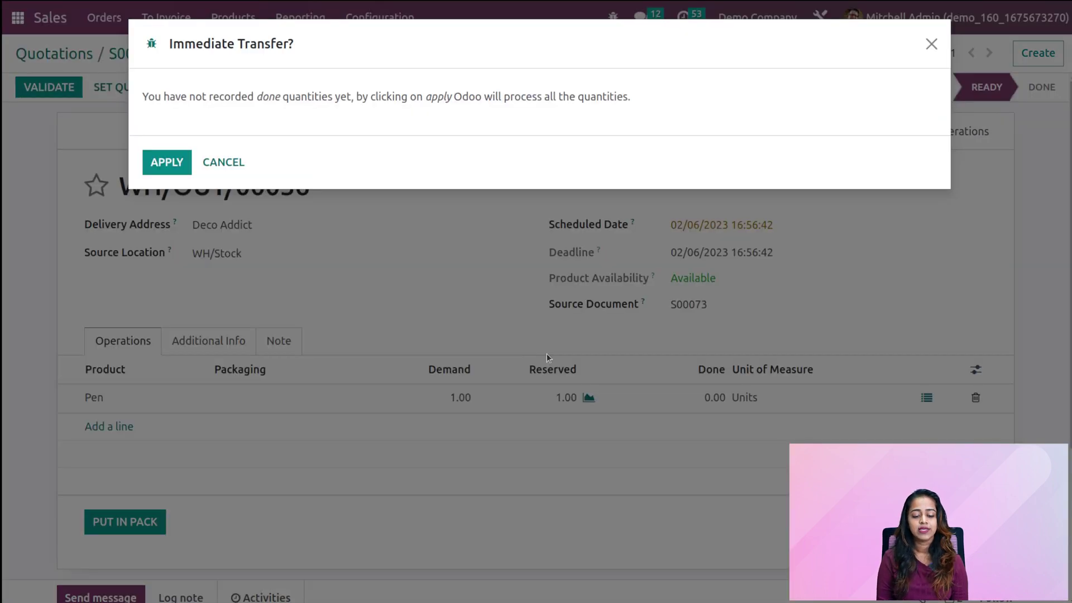
click(170, 170)
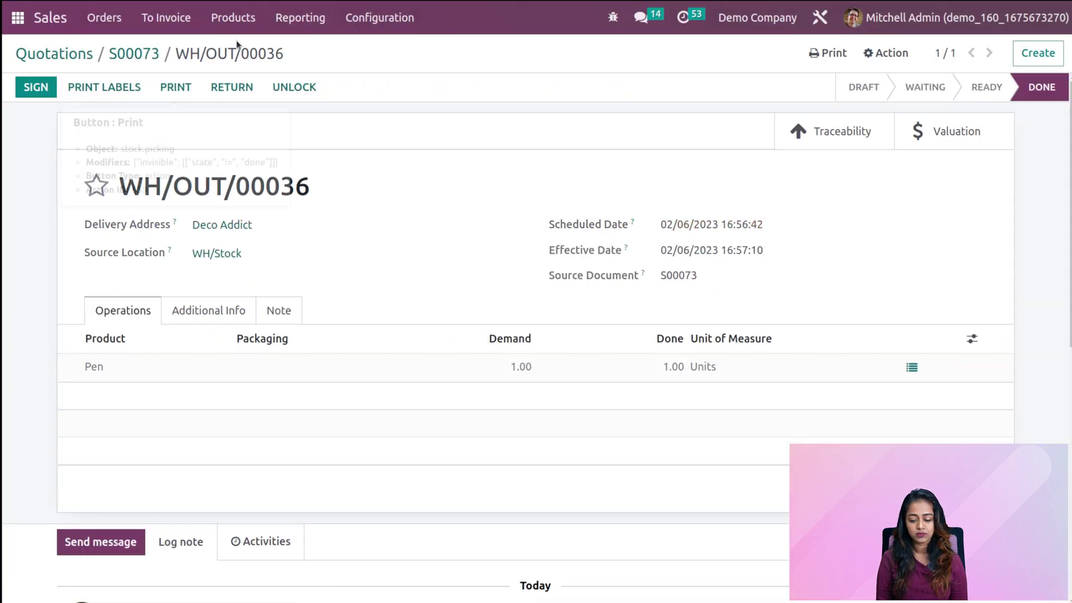
Leave the delivery, switch to the Inventory app and open the list of warehouse locations
click(134, 54)
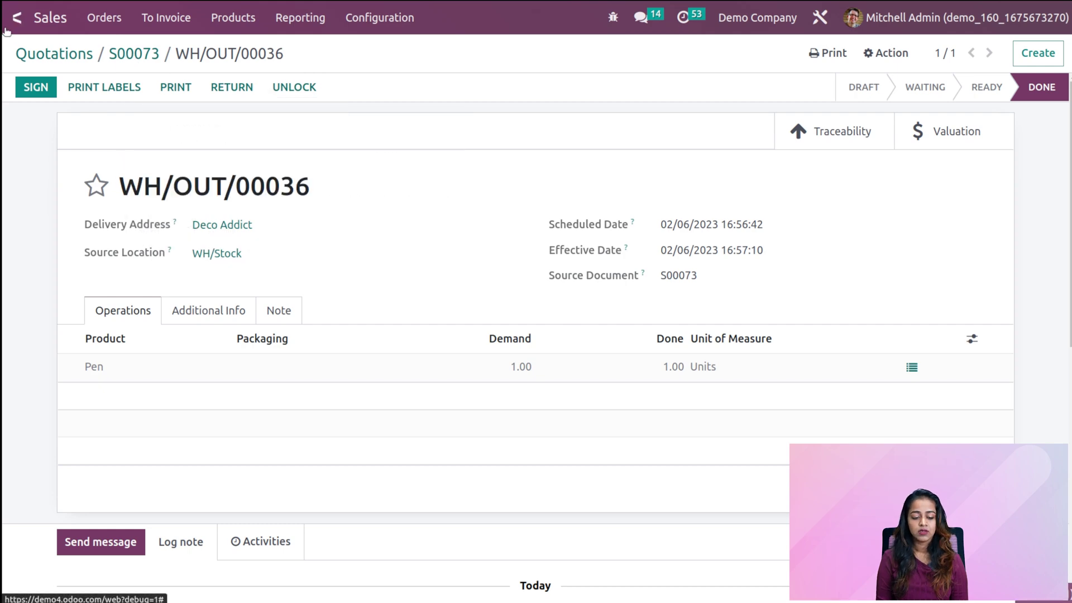
click(6, 27)
scroll(584, 436, down, 5)
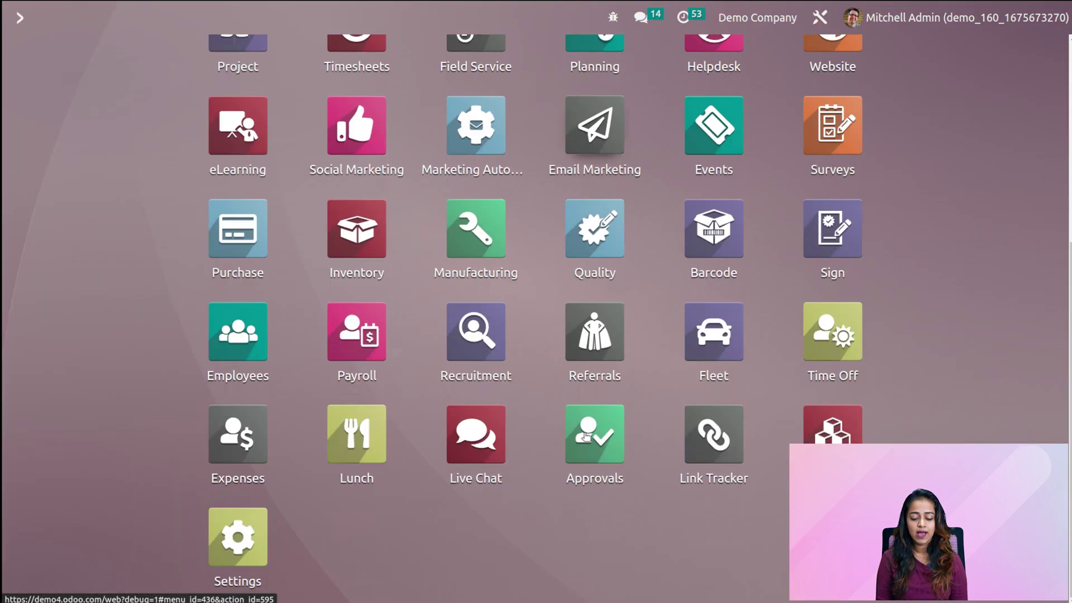
scroll(585, 436, up, 5)
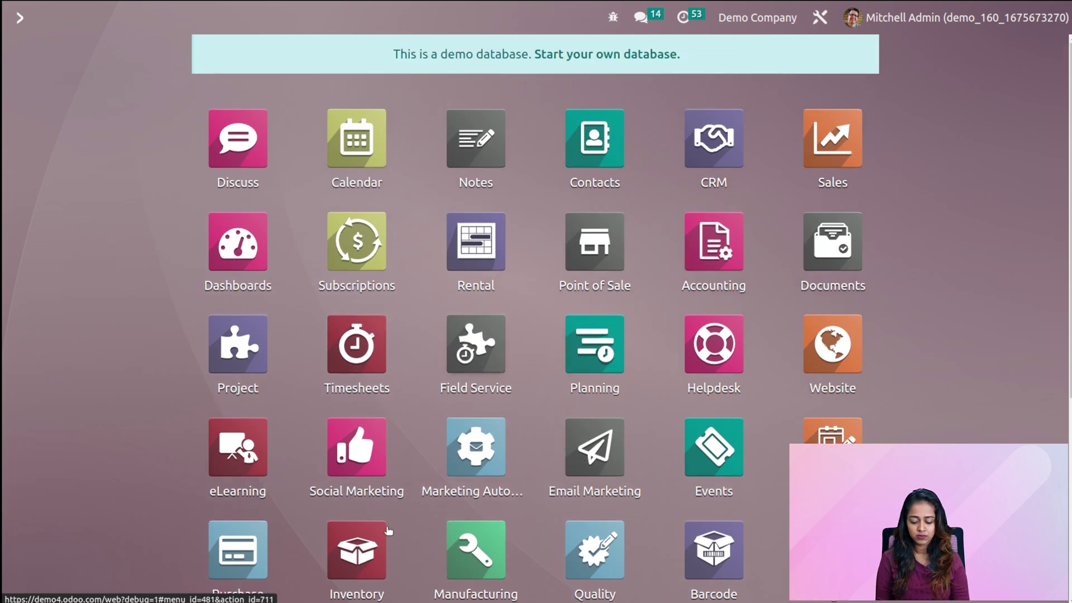
click(357, 550)
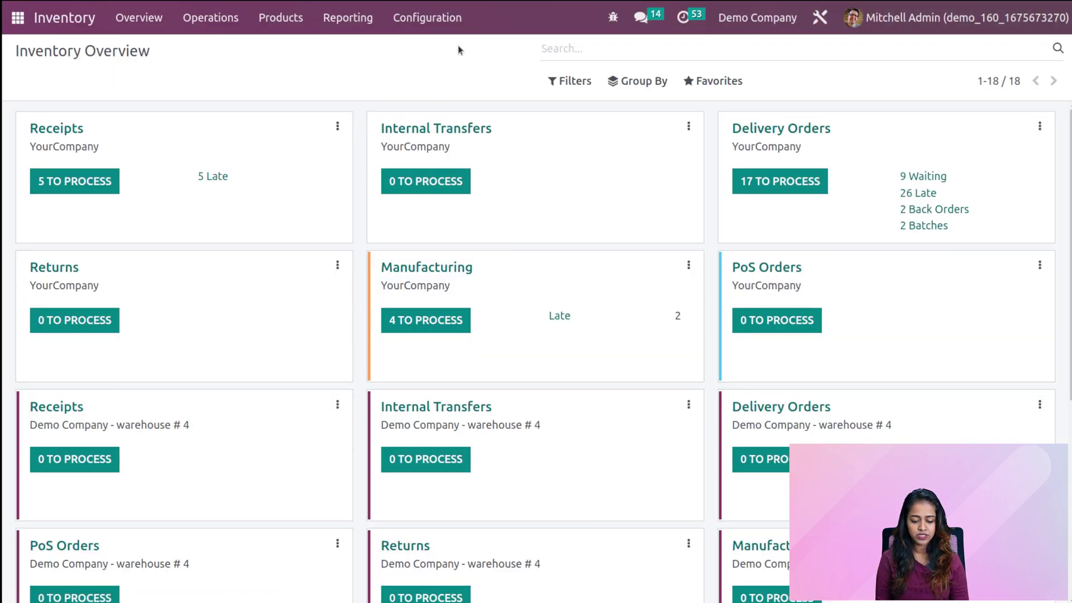
click(452, 25)
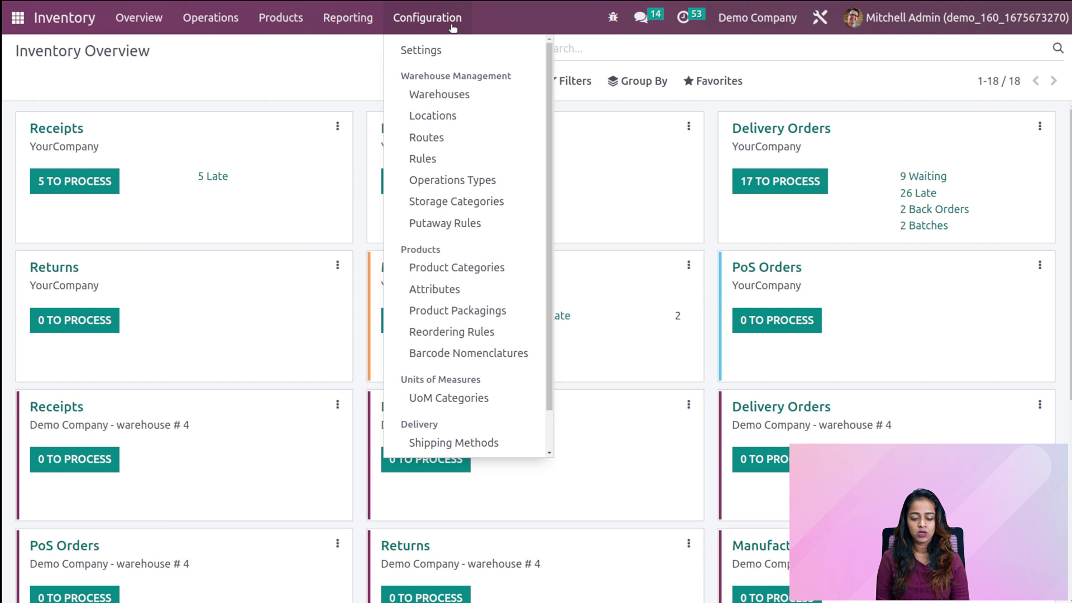
click(456, 116)
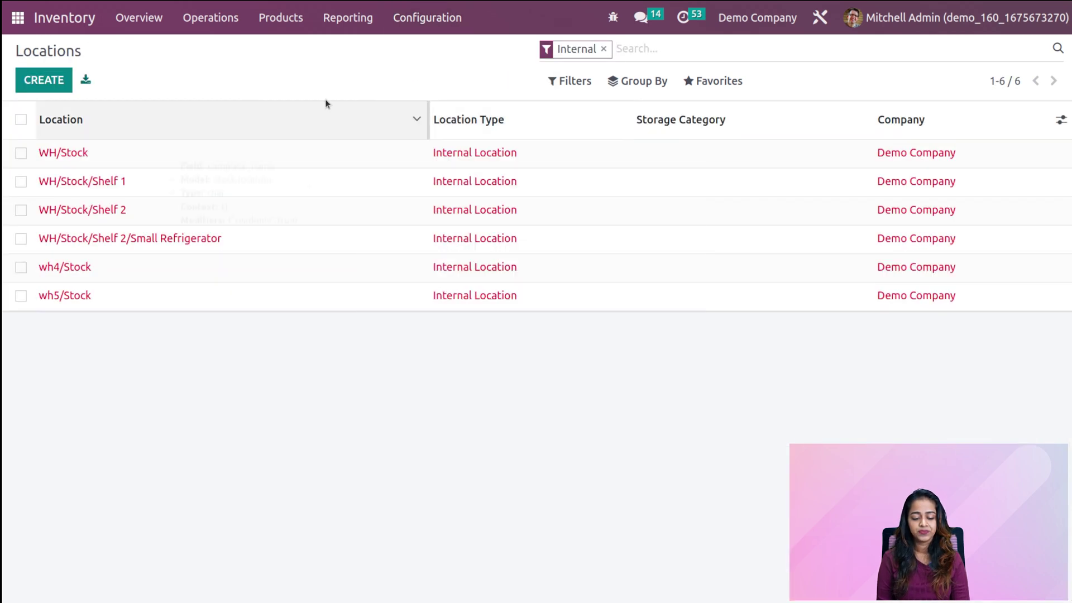
Set the WH/Stock location's removal strategy to Last In First Out (LIFO) and save the location
click(161, 150)
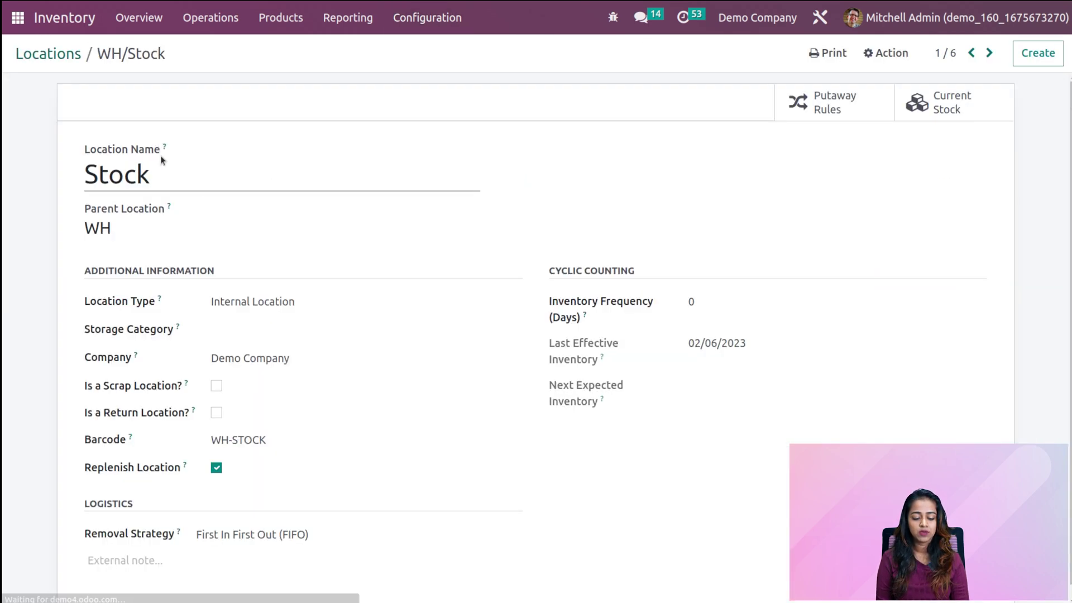
scroll(160, 155, down, 1)
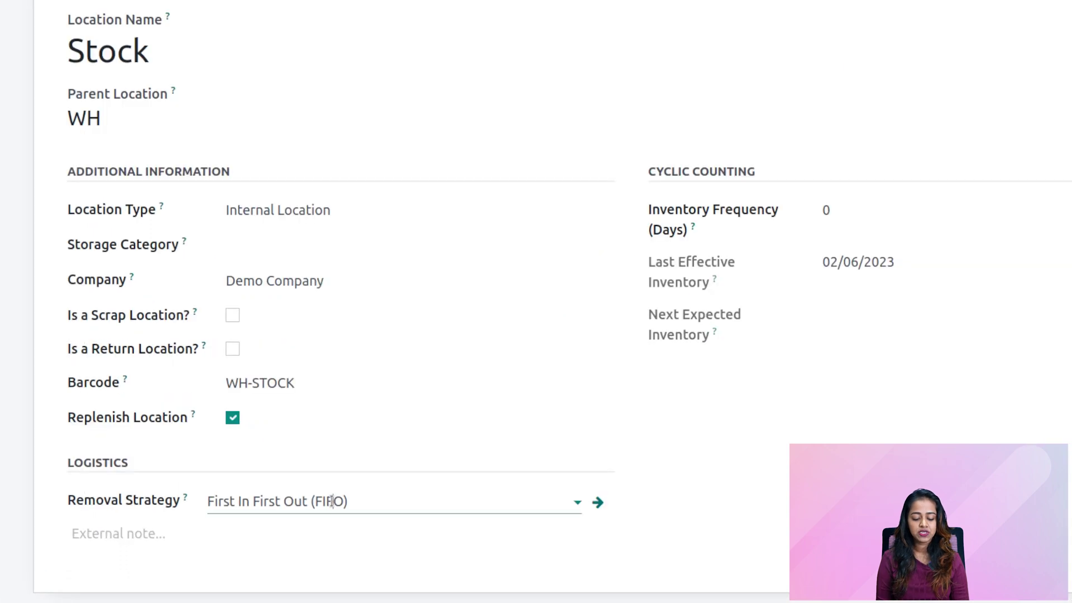
click(333, 500)
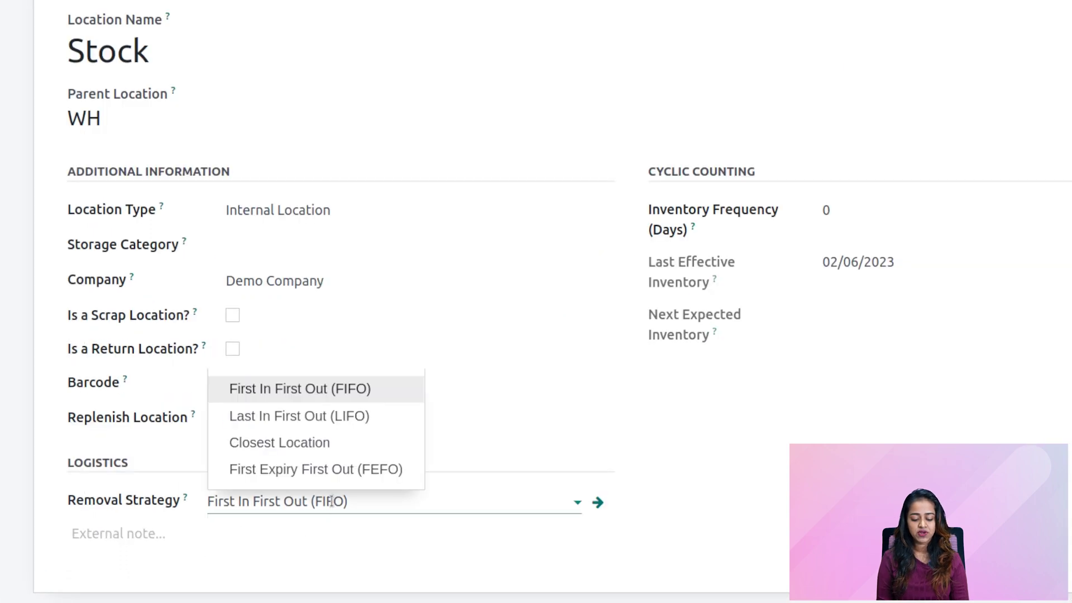
click(337, 413)
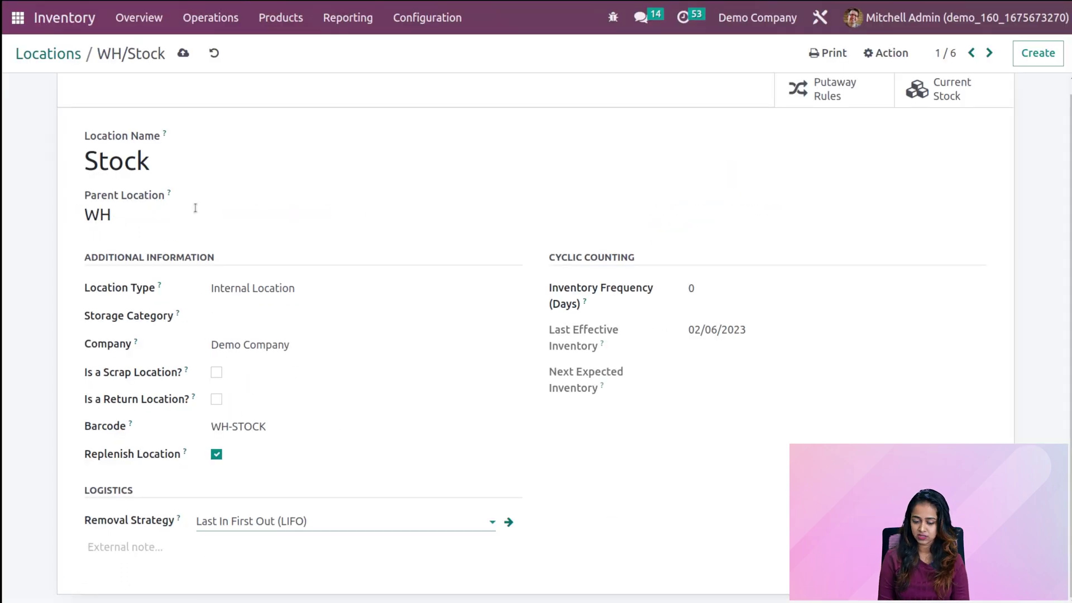
click(182, 54)
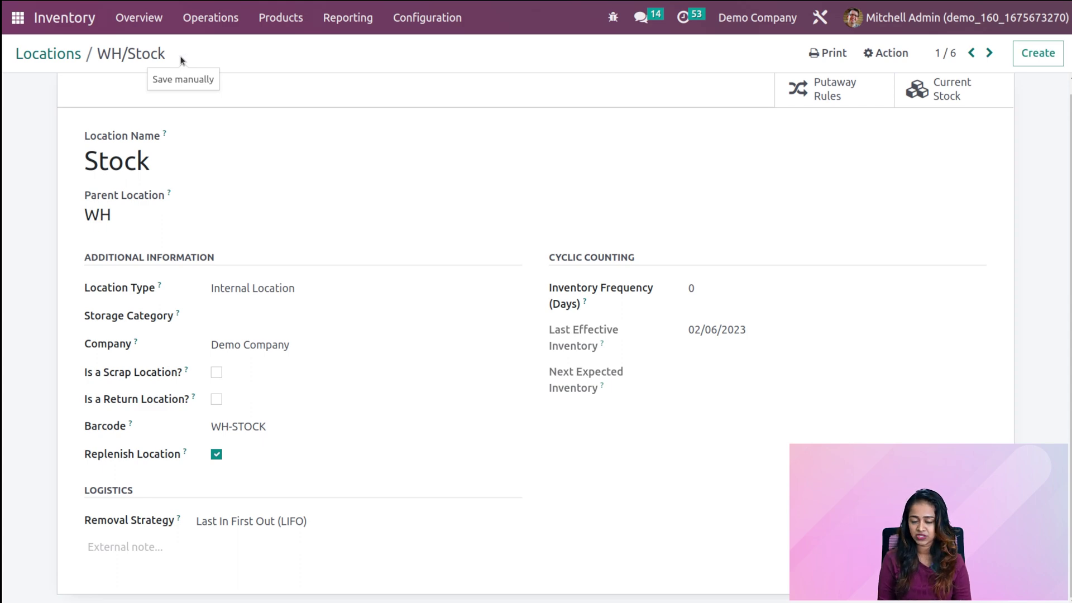
Leave the location, switch to the Sales app and create a new quotation
click(48, 54)
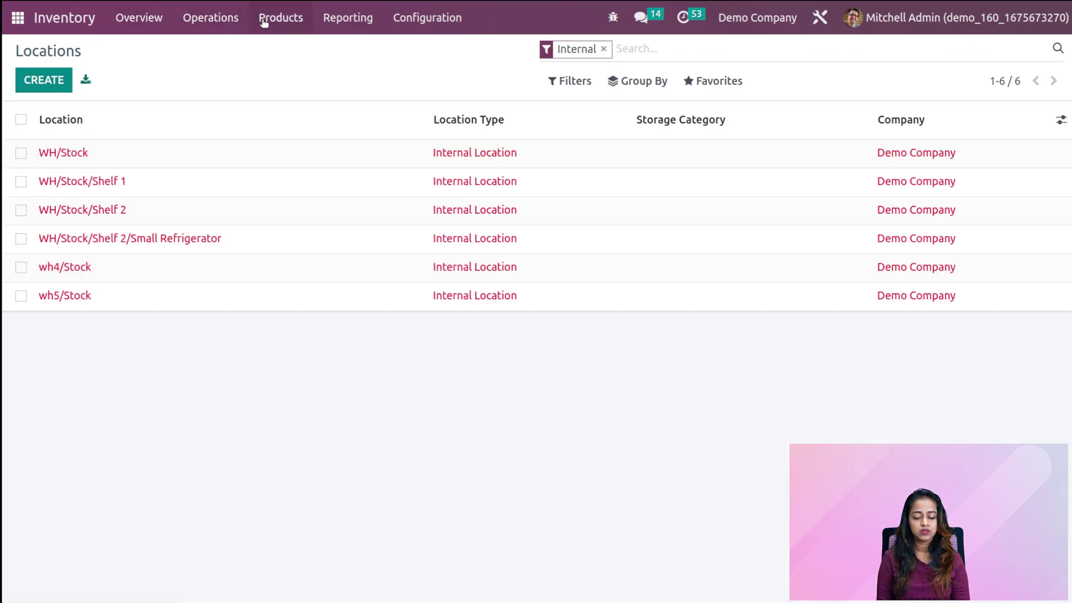
click(18, 17)
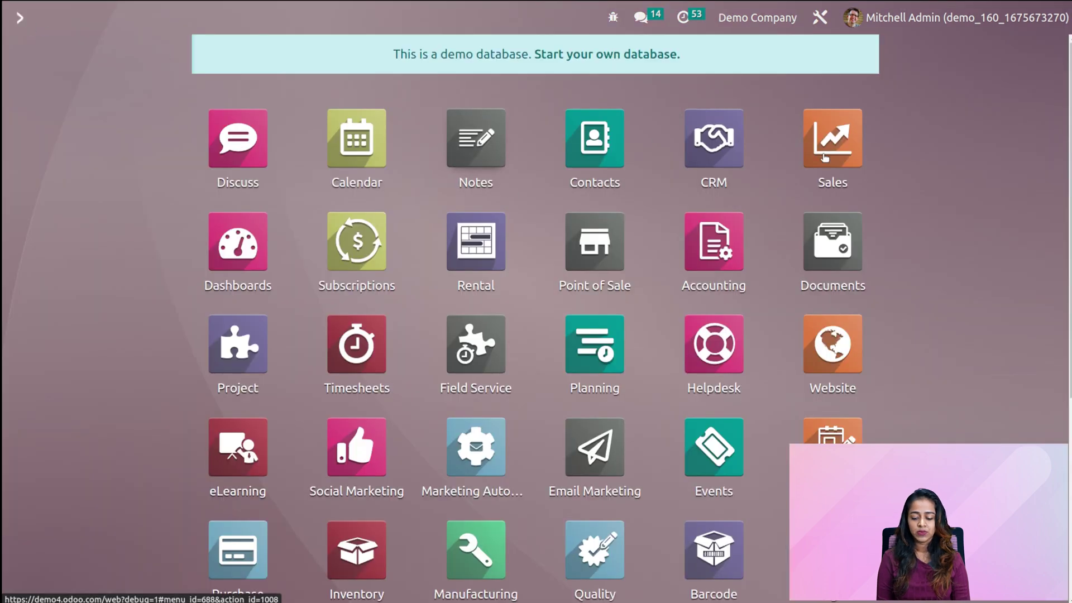
click(832, 145)
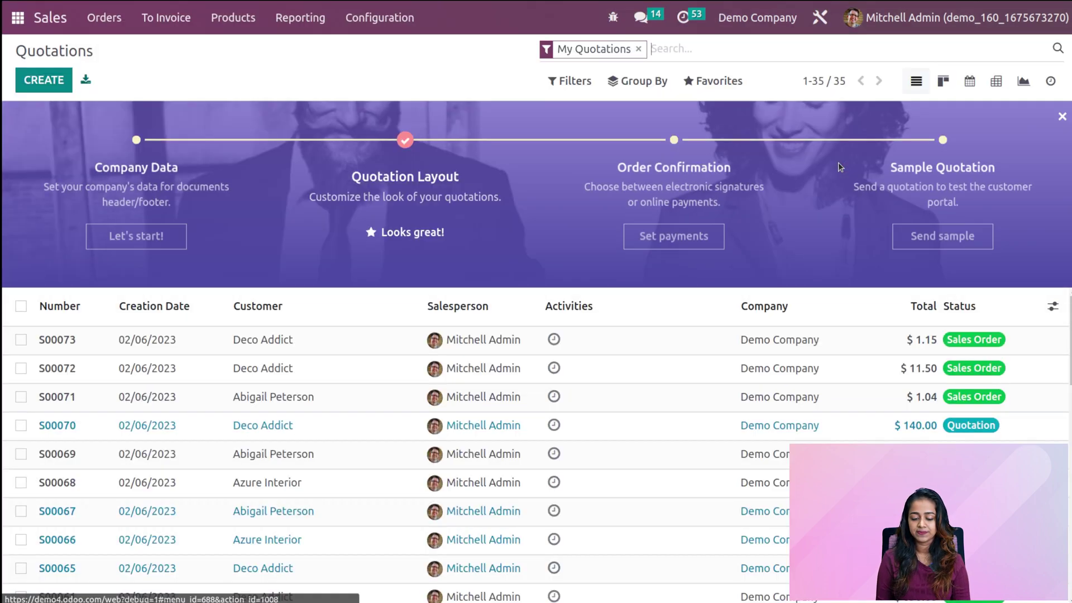
click(45, 79)
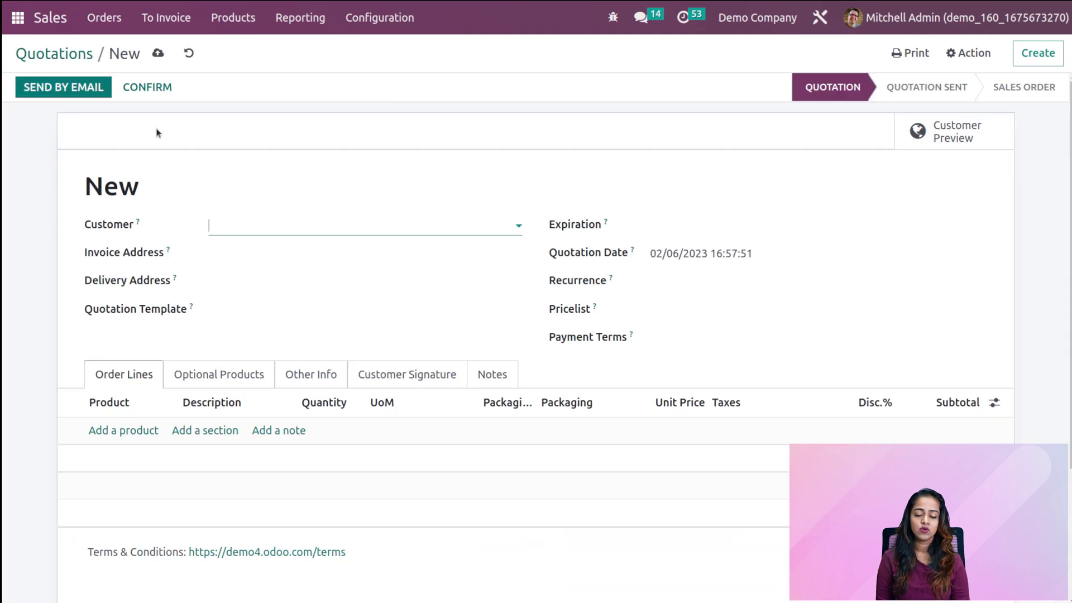
Fill the new quotation with customer Deco Addict and one Pen at the default price, and confirm it
click(281, 220)
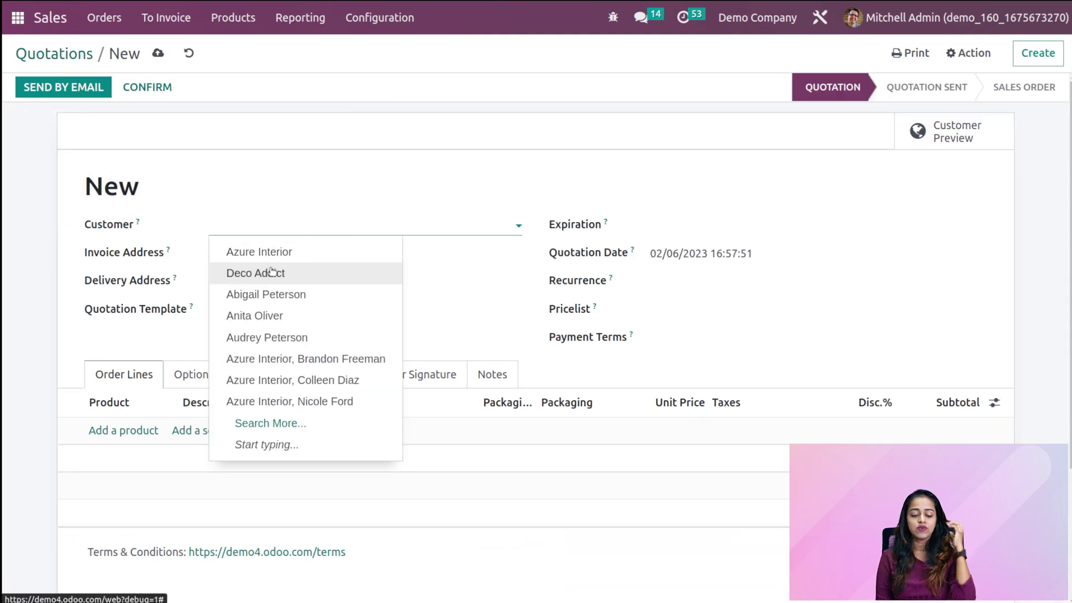
click(272, 272)
click(128, 451)
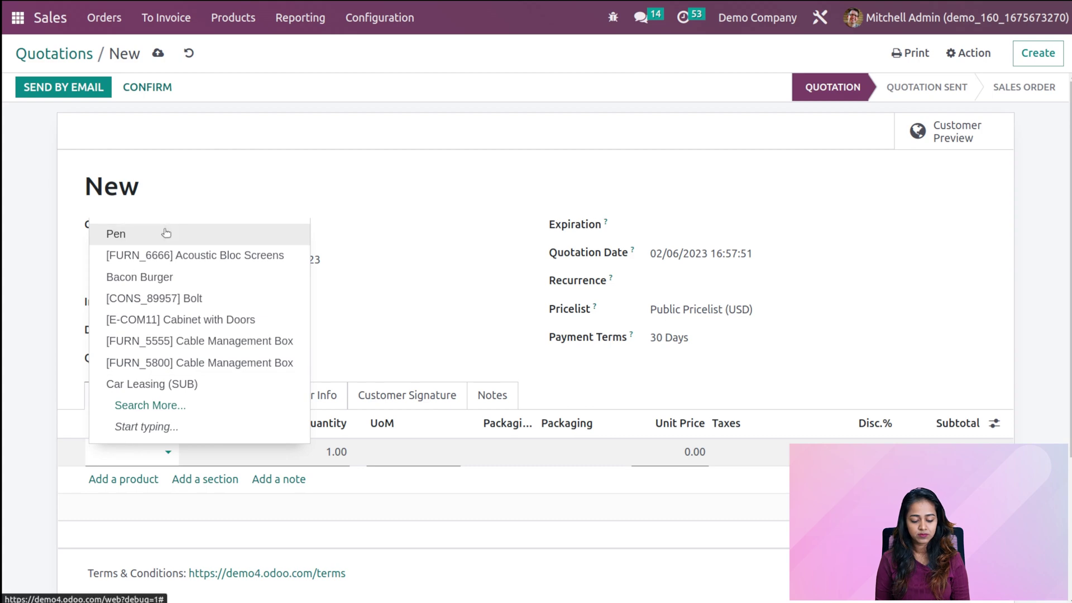
click(165, 231)
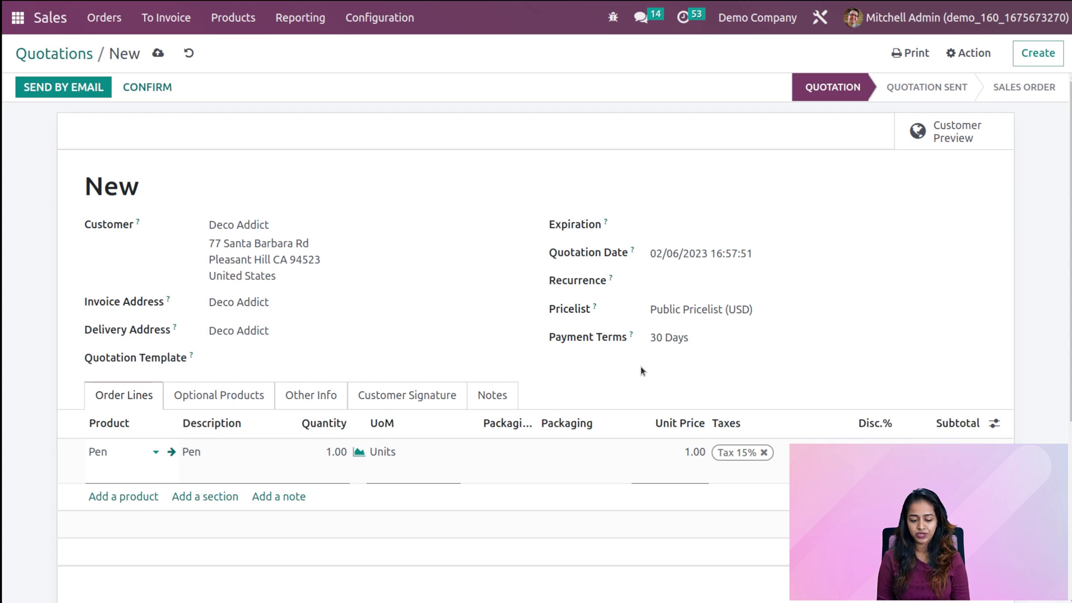
click(129, 86)
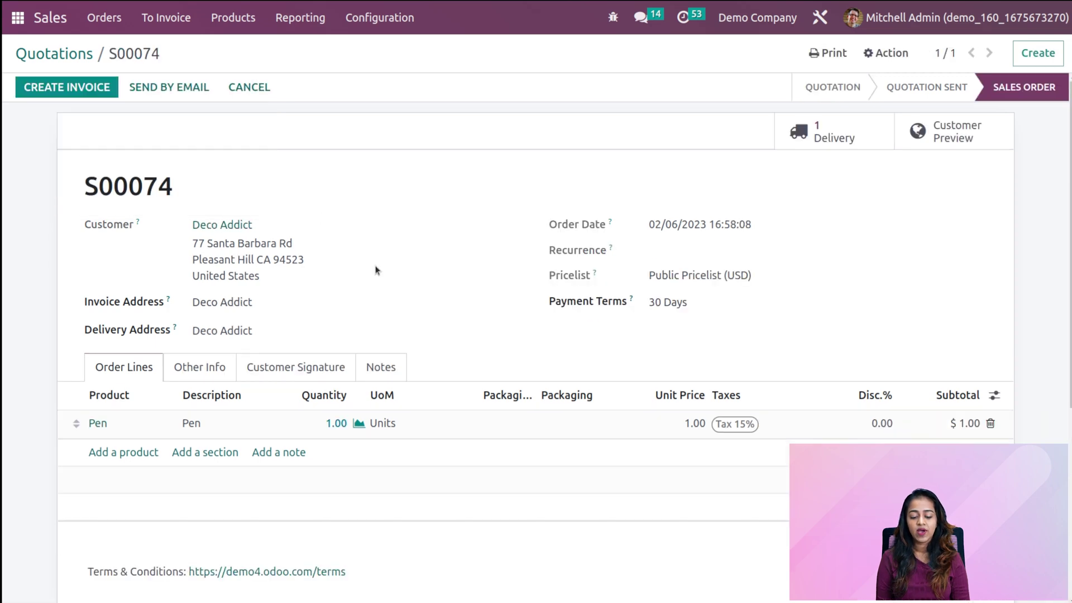
Open the new order's delivery, check which lot is reserved for the Pen under LIFO, and confirm the detailed operations
click(835, 145)
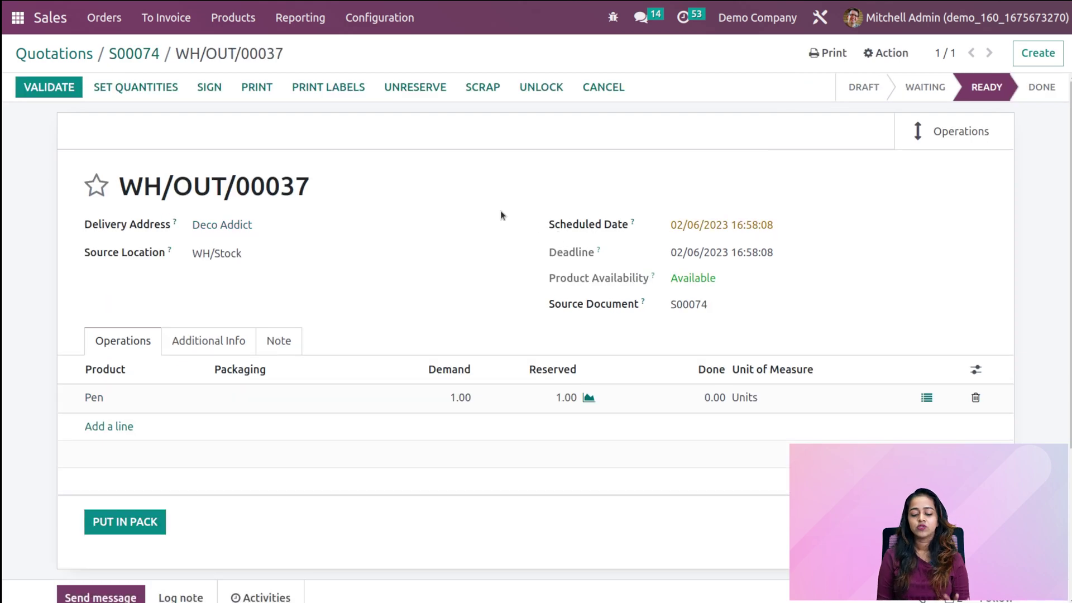
click(930, 399)
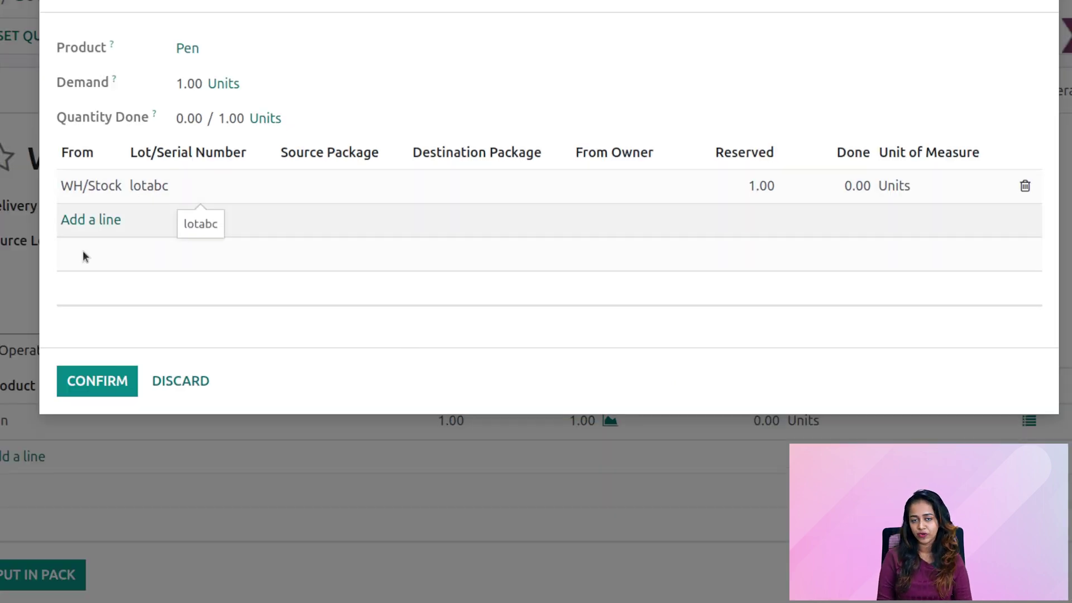
click(106, 369)
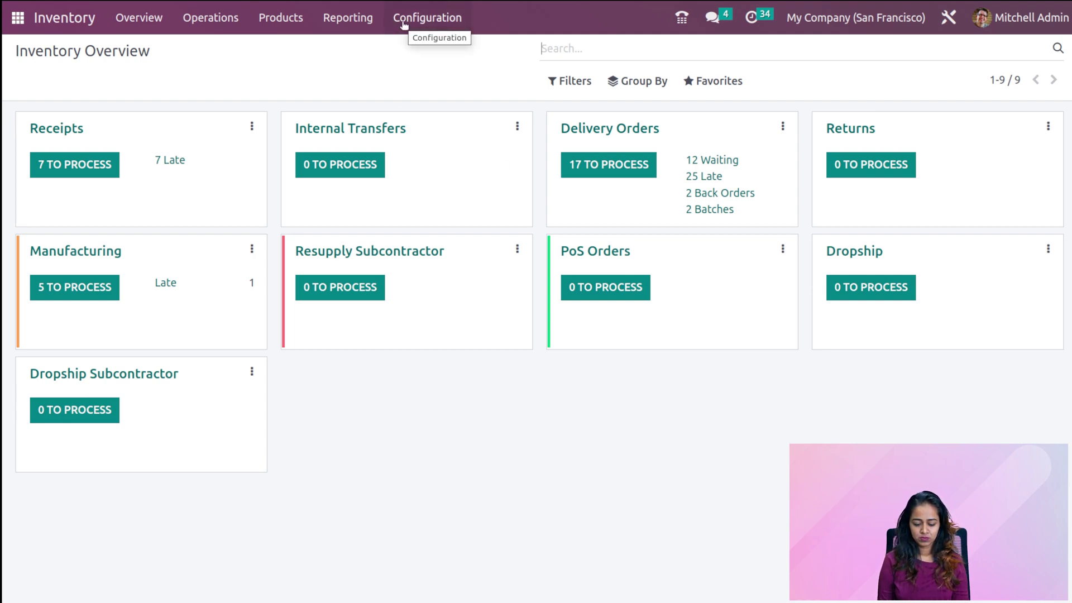
Create a new product in Inventory and name it Box
click(264, 15)
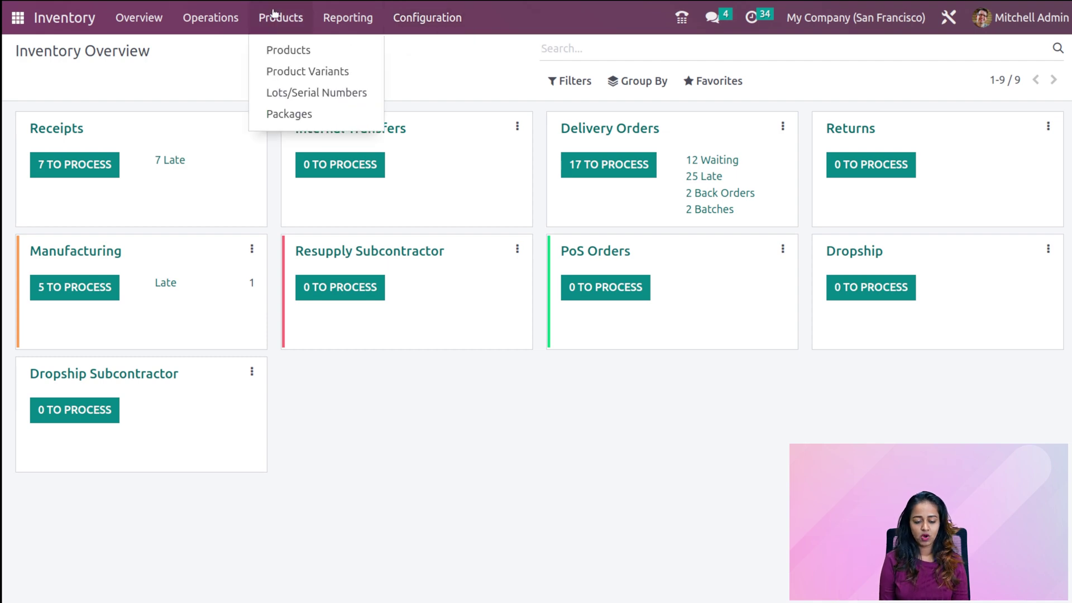
click(271, 49)
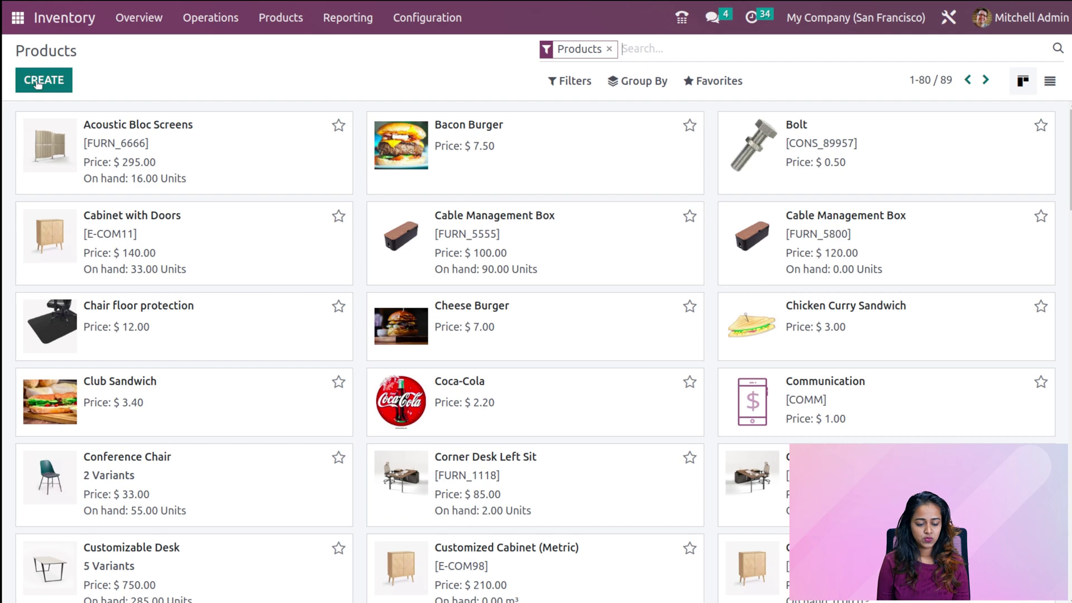
click(37, 83)
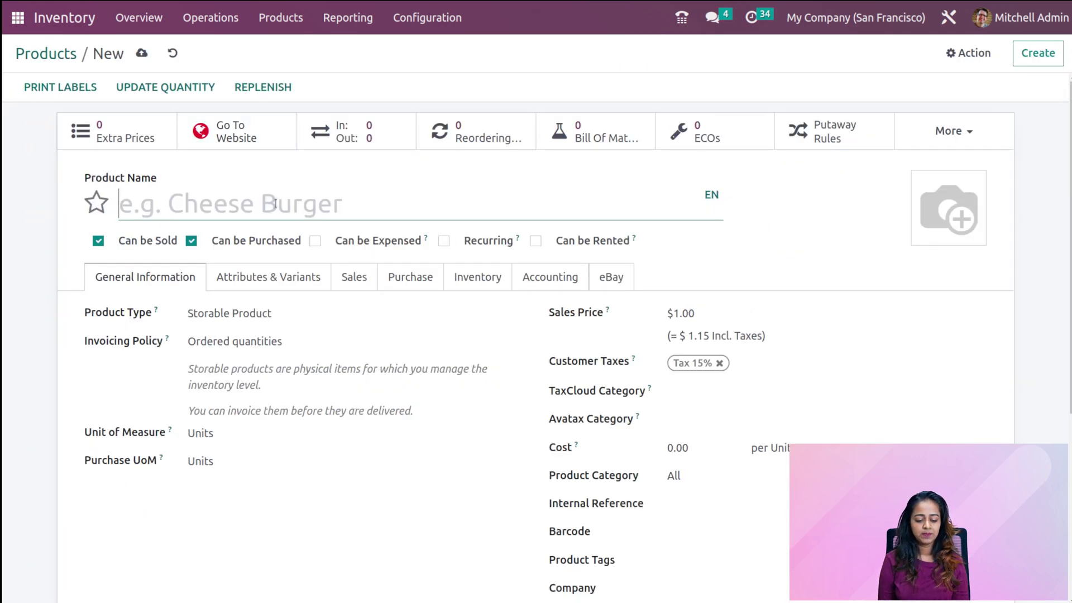
text(Box)
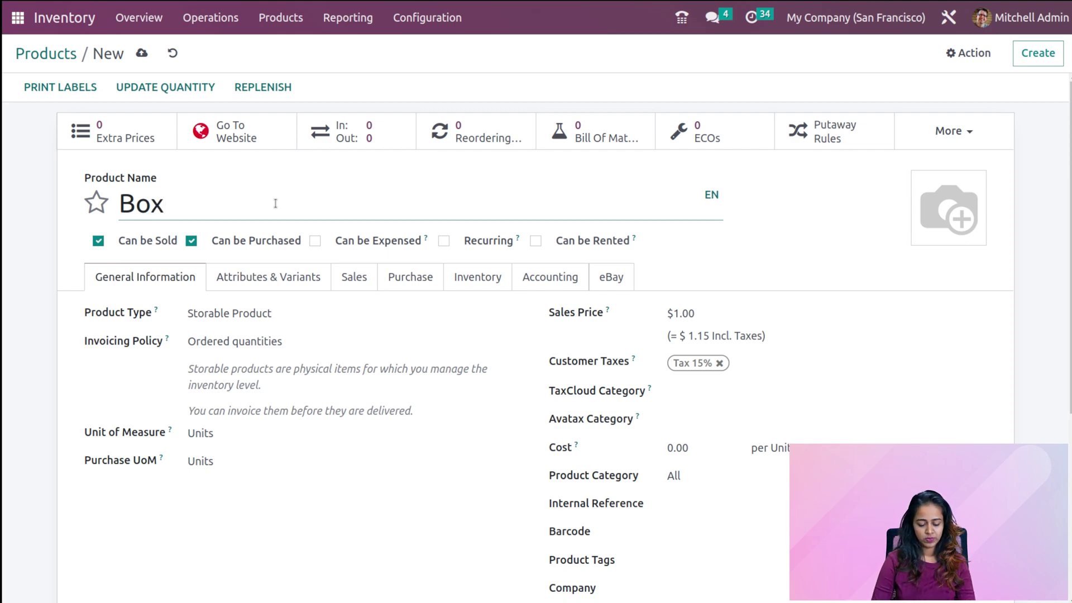
Rename the new product as Orange and mark it as a favorite
key(BackSpace)
key(BackSpace)
key(BackSpace)
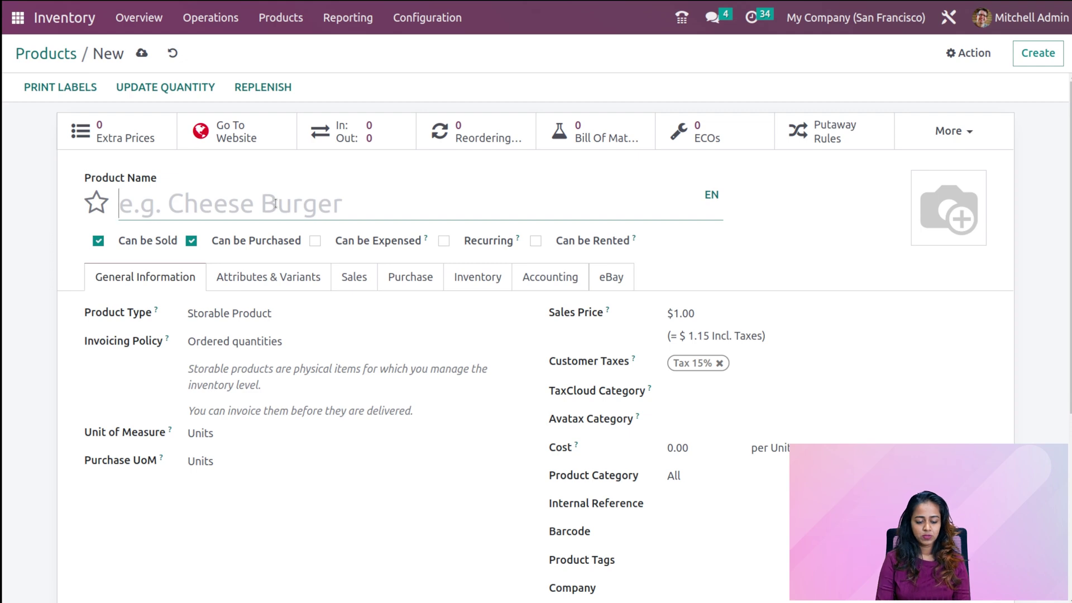
text(Orange)
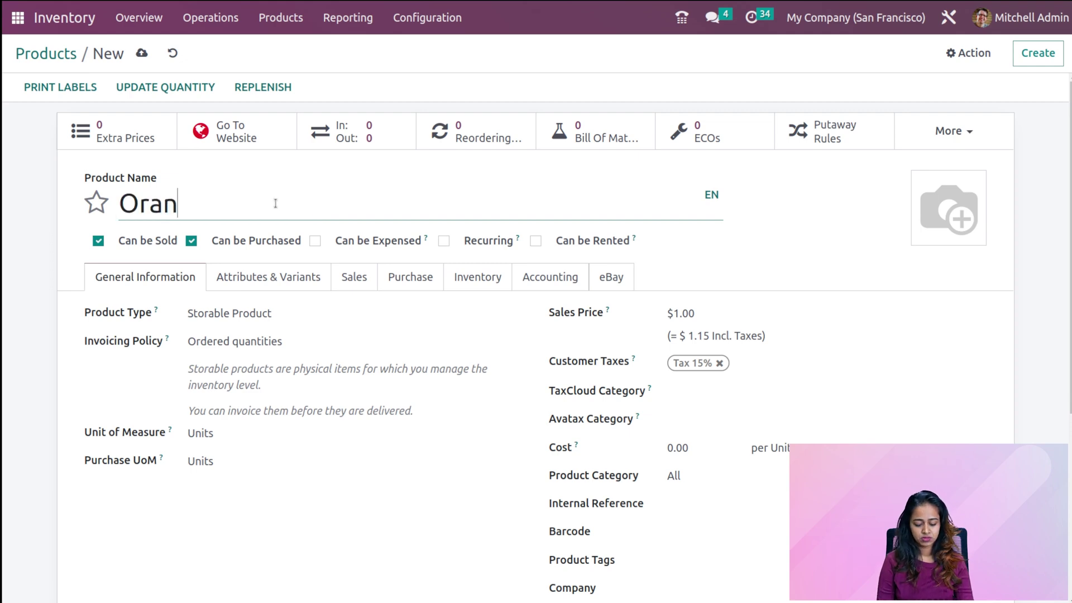
click(98, 202)
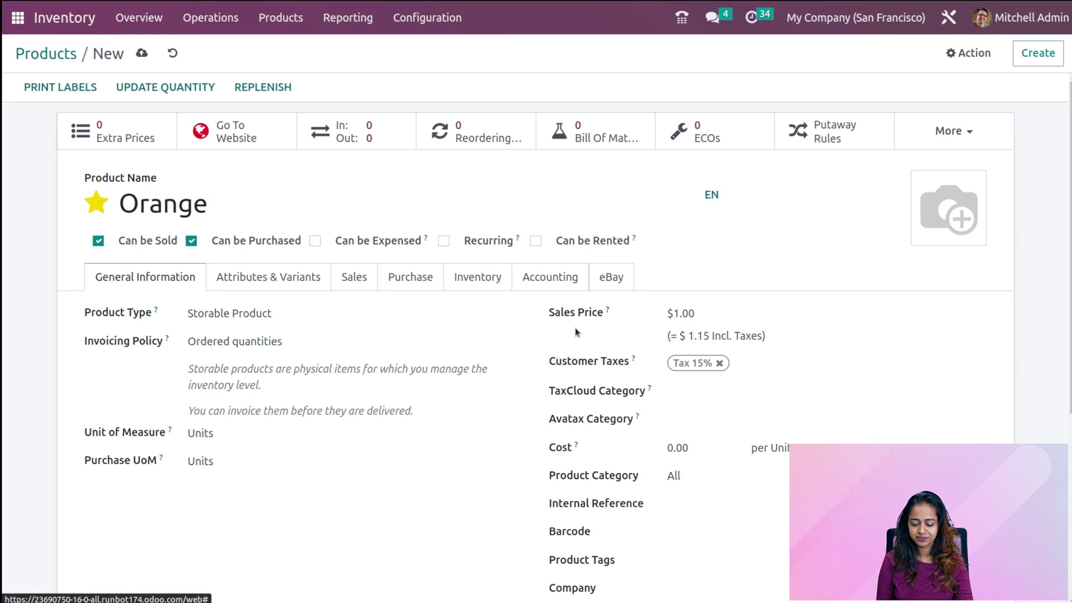
Set the Orange product's traceability to tracking by lots and enable its expiration date
click(477, 277)
scroll(316, 474, down, 4)
scroll(315, 460, down, 1)
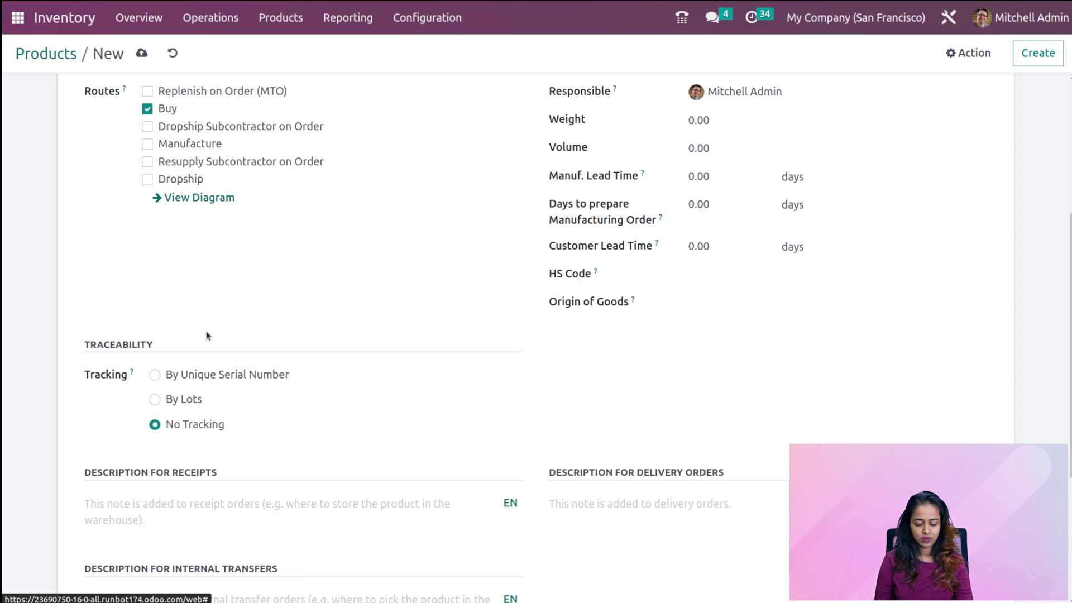
click(155, 399)
click(191, 458)
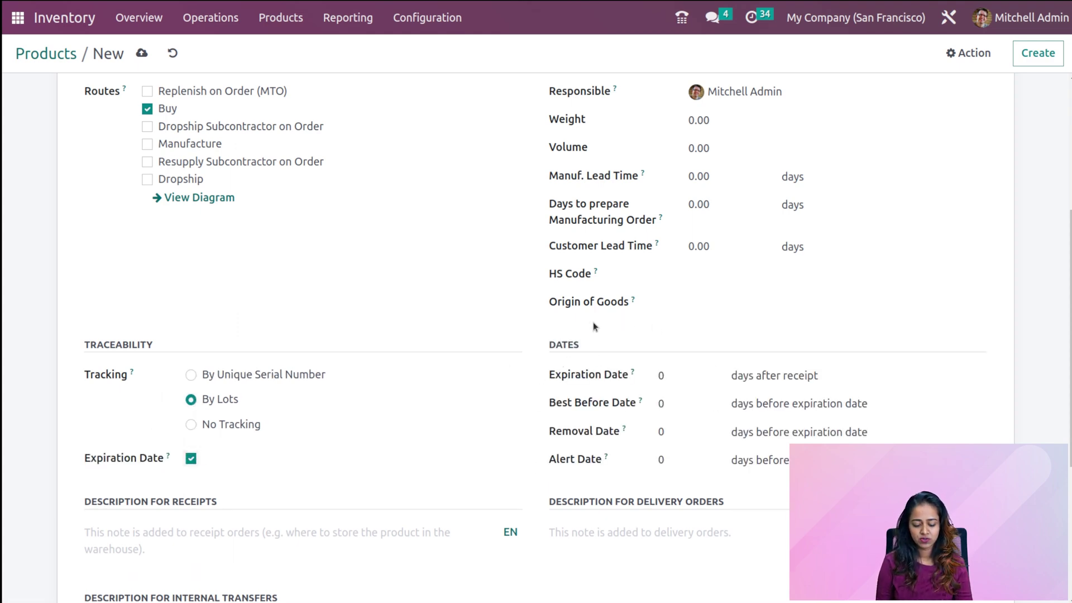
Set the expiration date to 4 days after receipt and the best before date to 2 days before expiration
click(670, 373)
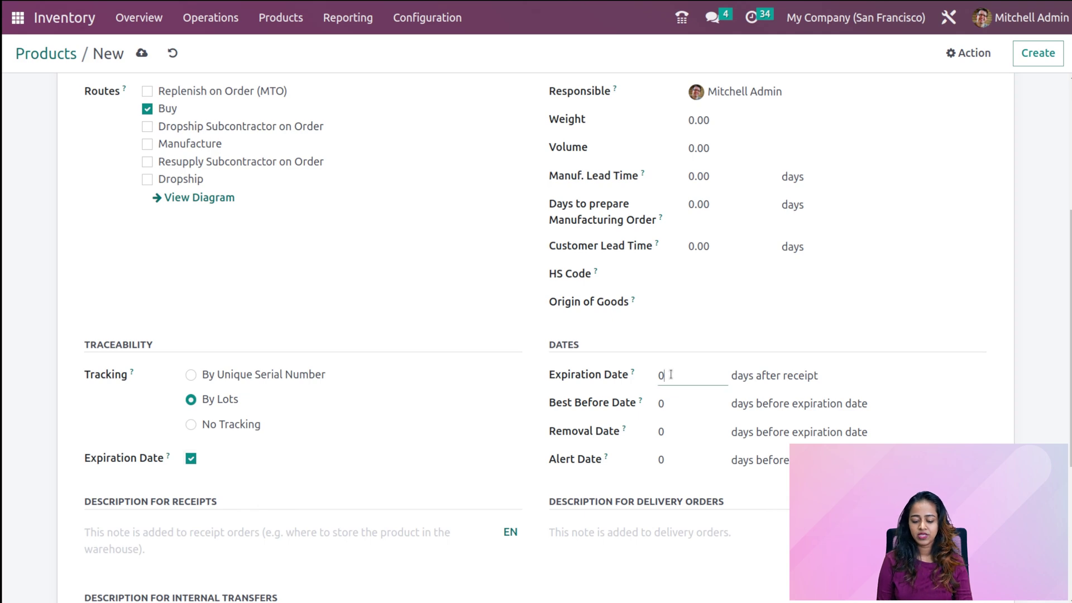
text(4)
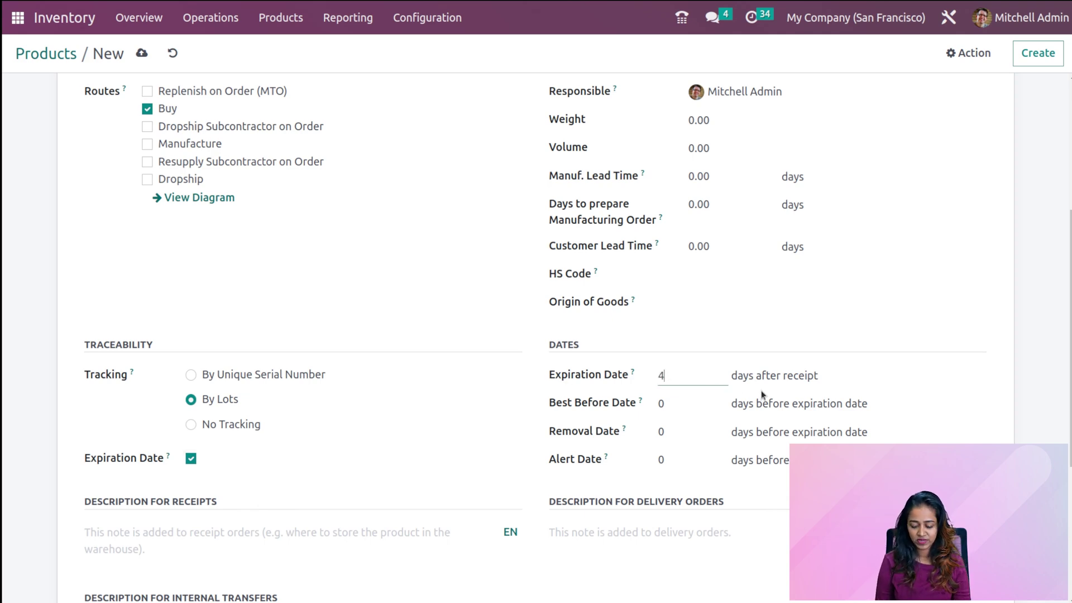
click(683, 408)
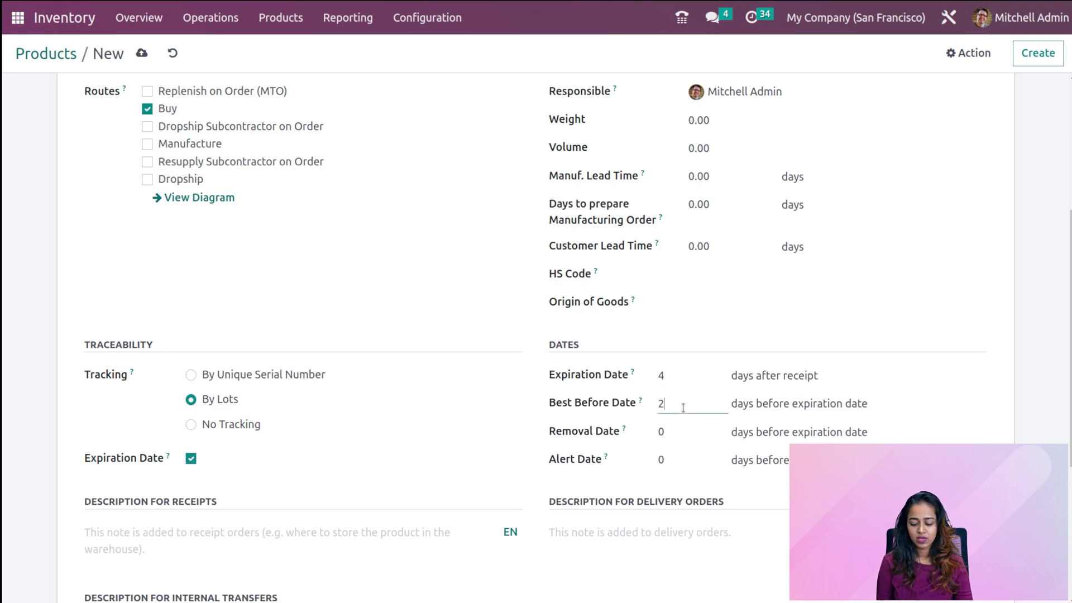
click(671, 433)
Add a vendor line to the Orange product with the vendor's name and a price of 50, and save the product
scroll(409, 275, up, 5)
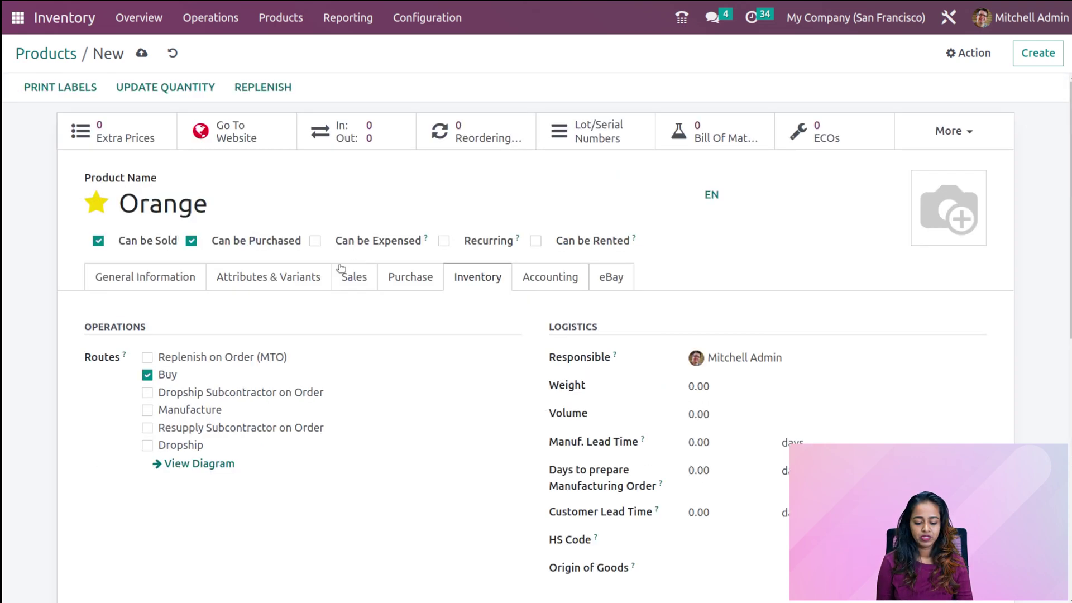
click(410, 278)
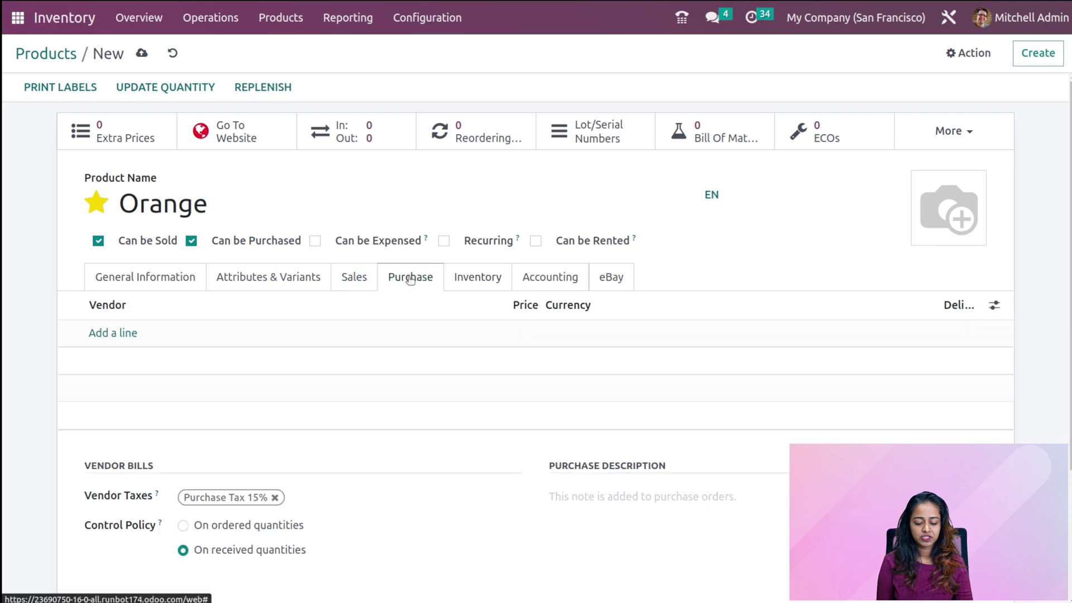
click(114, 333)
click(115, 333)
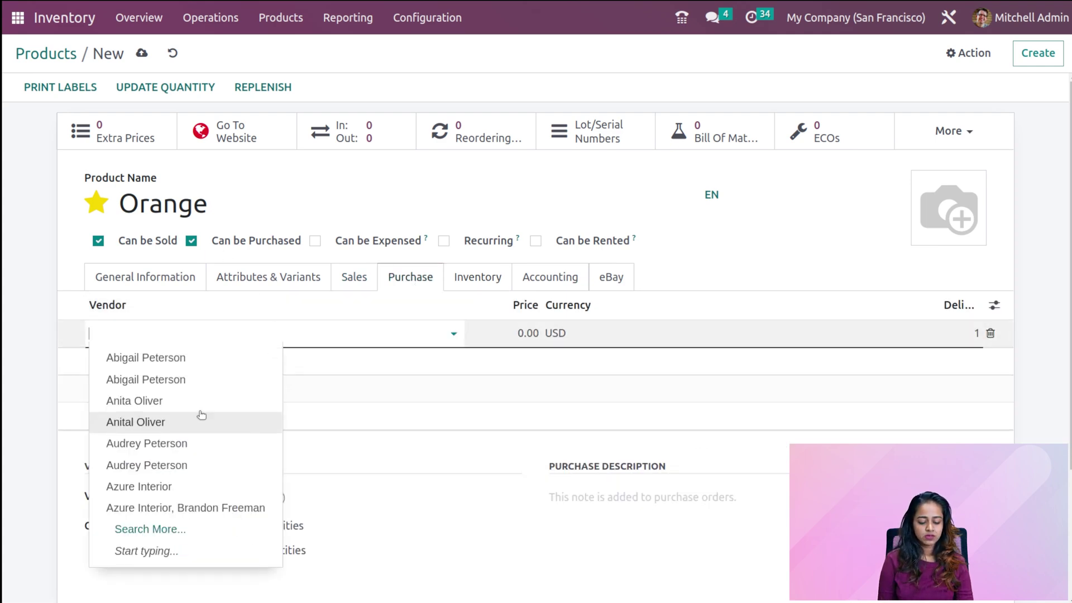
click(184, 380)
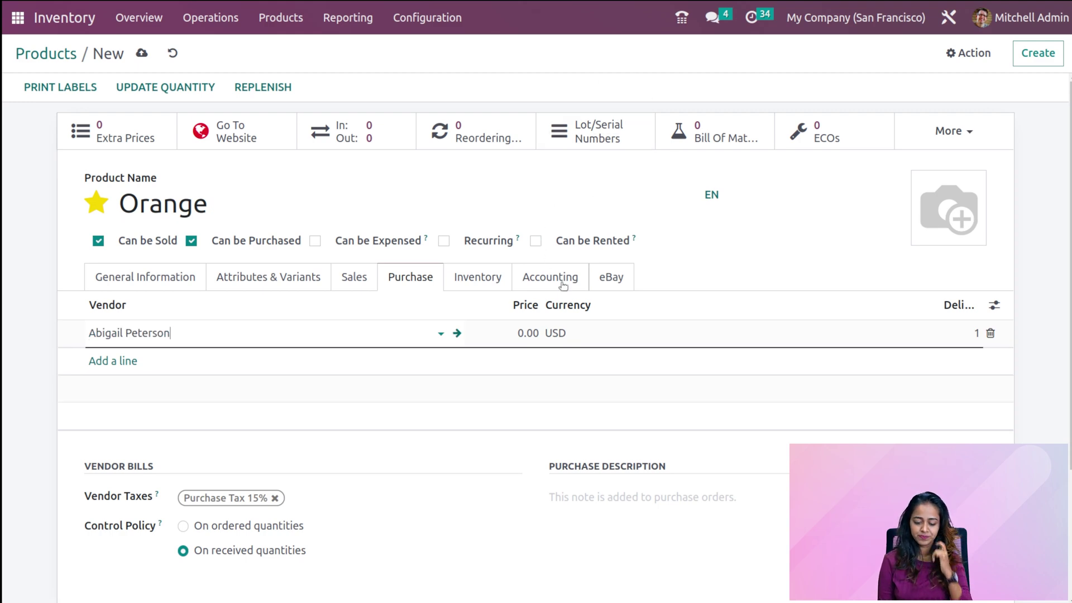
click(526, 333)
text(50)
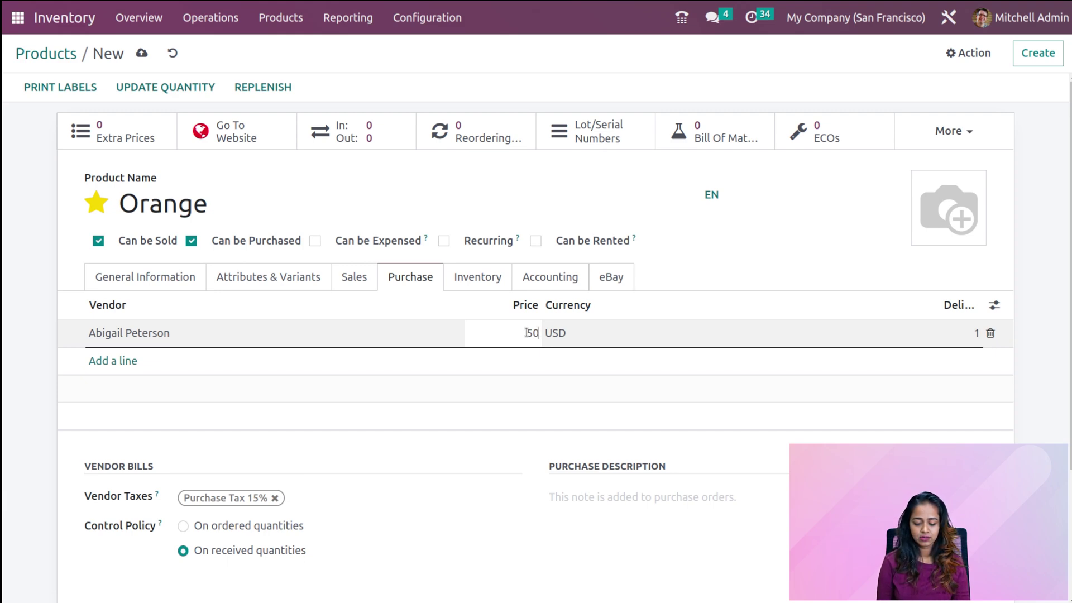
click(780, 264)
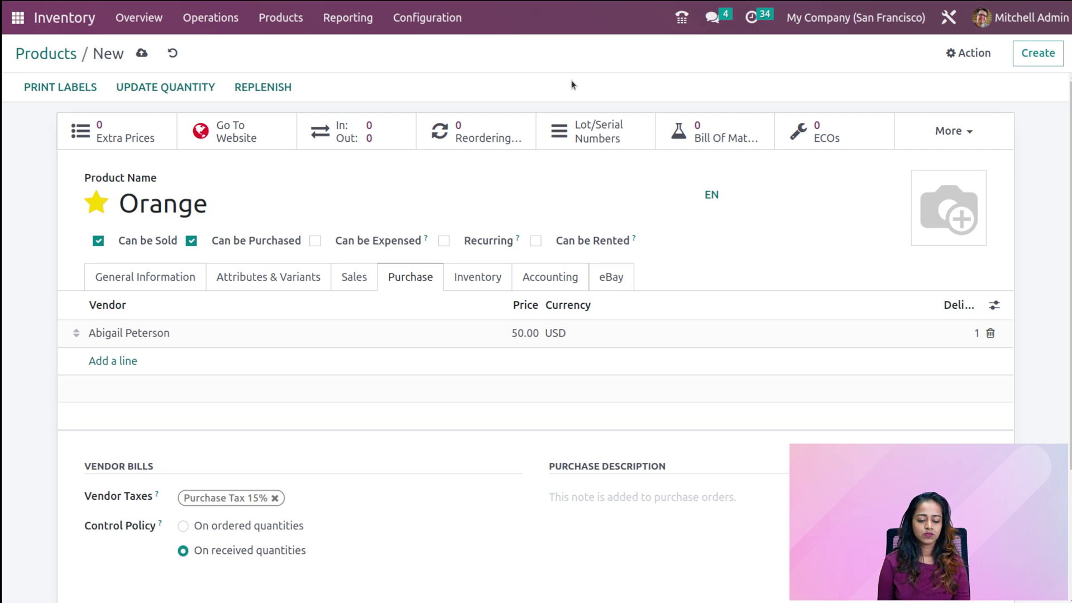
click(142, 54)
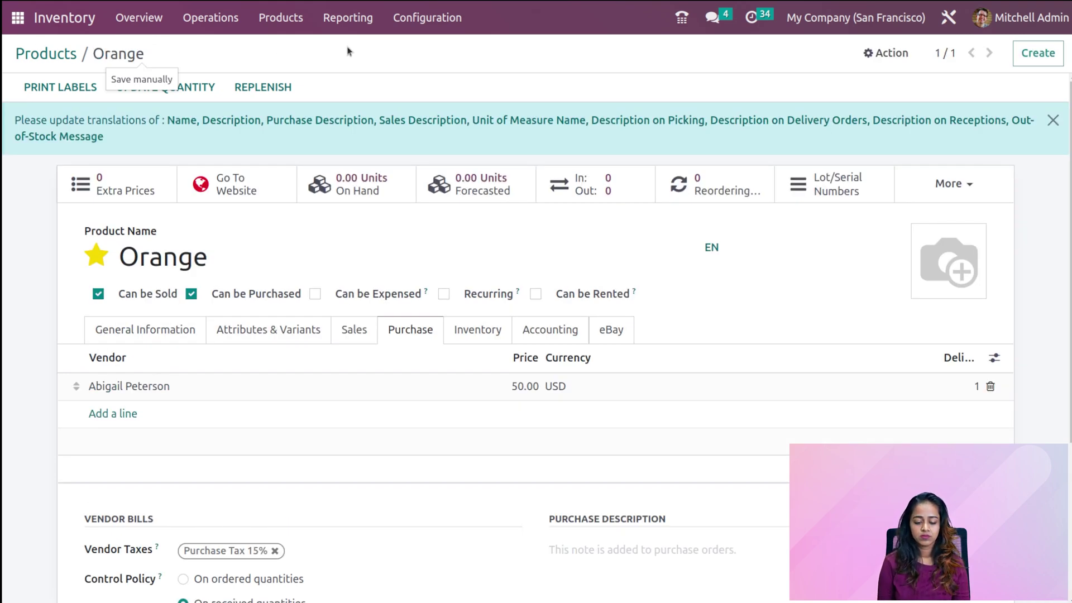
Set the removal strategy of the WH/Stock location to First Expiry First Out (FEFO) and save it
click(400, 18)
click(447, 115)
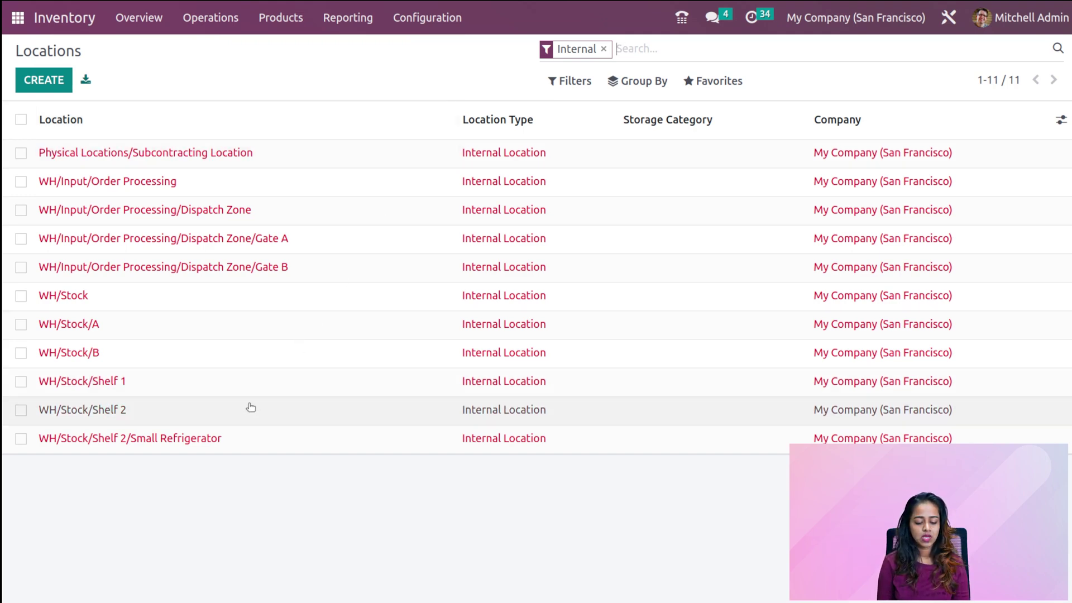
click(208, 307)
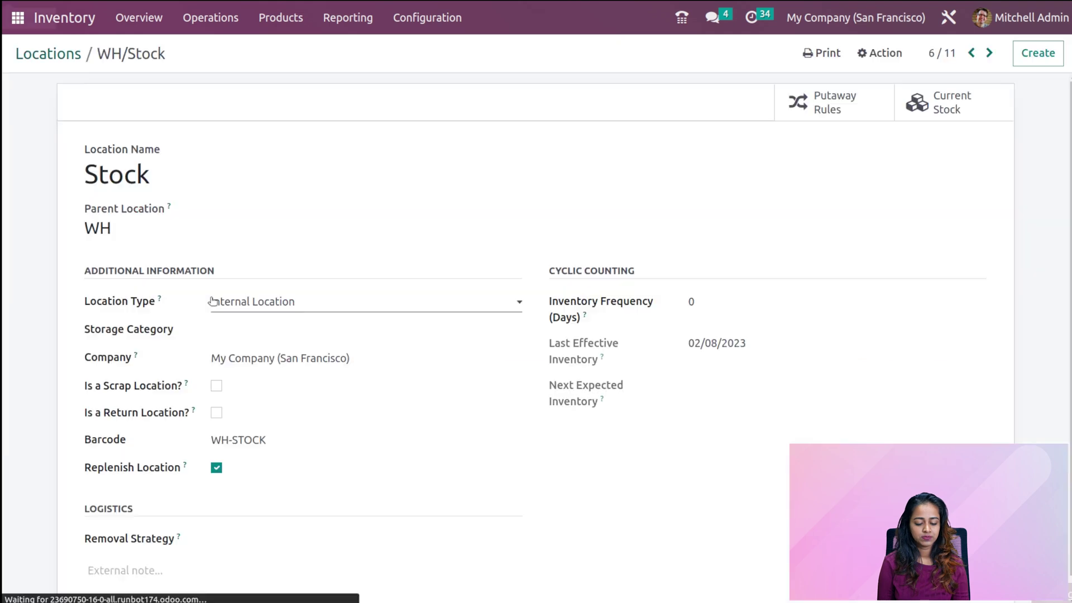
click(230, 546)
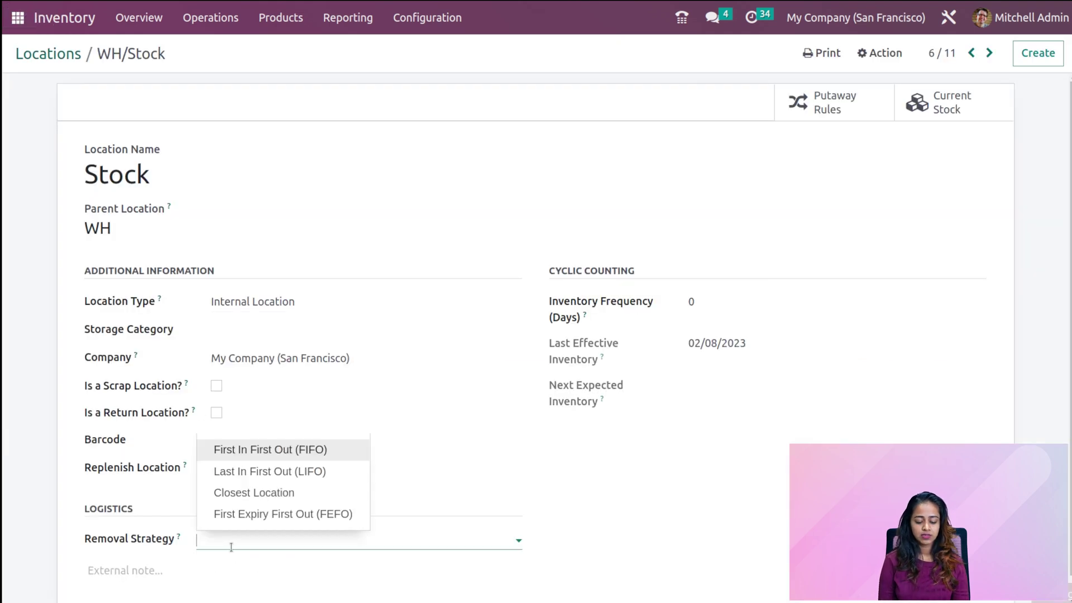
click(391, 483)
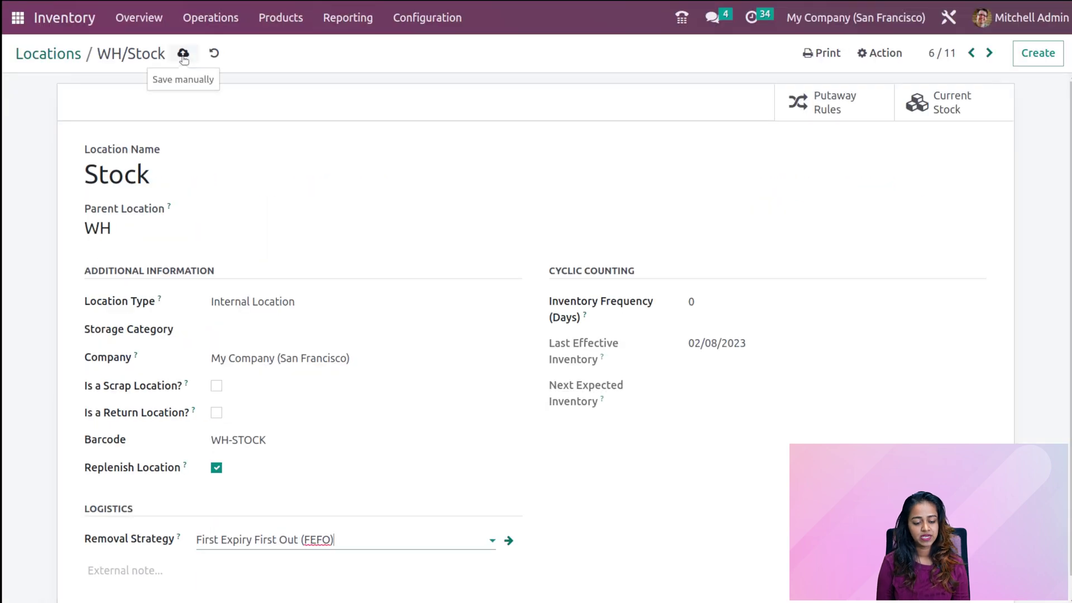
click(183, 54)
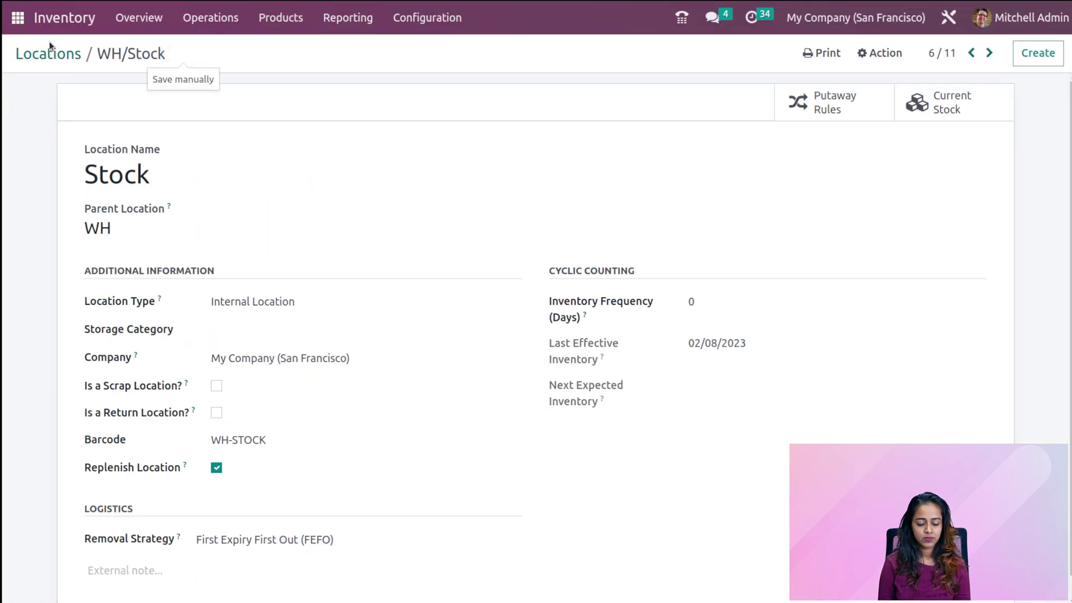
Switch to the Purchase app and create a request for quotation for the vendor assigned to Orange
click(18, 18)
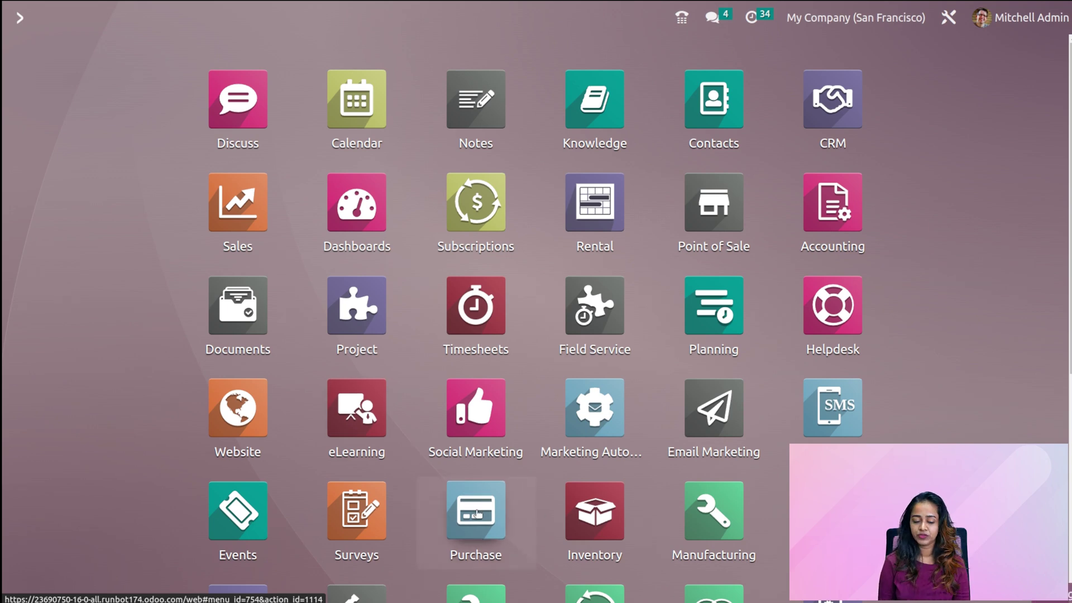
click(476, 513)
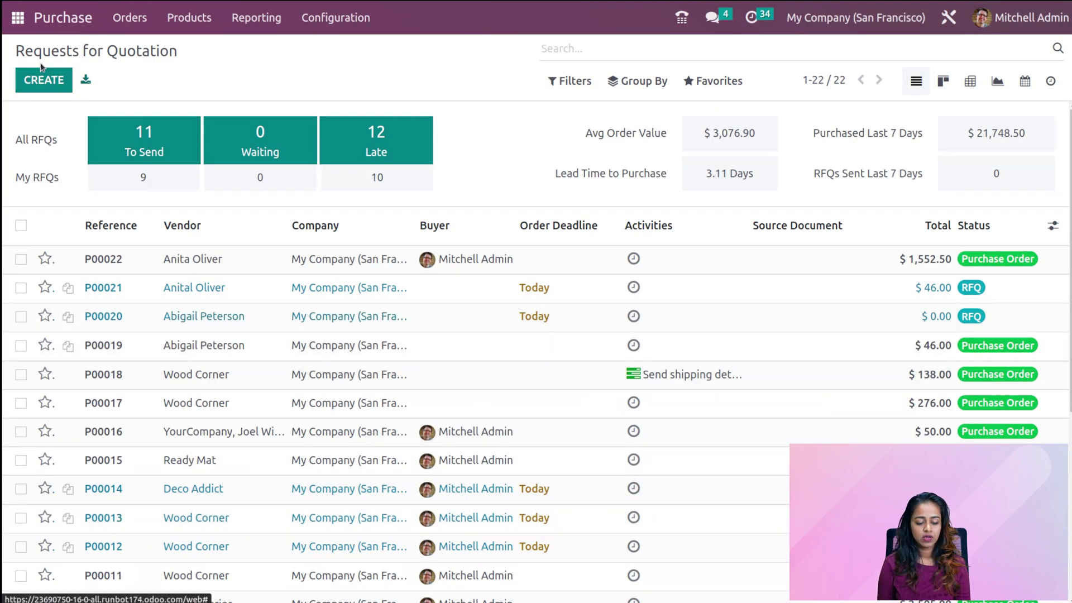
click(59, 78)
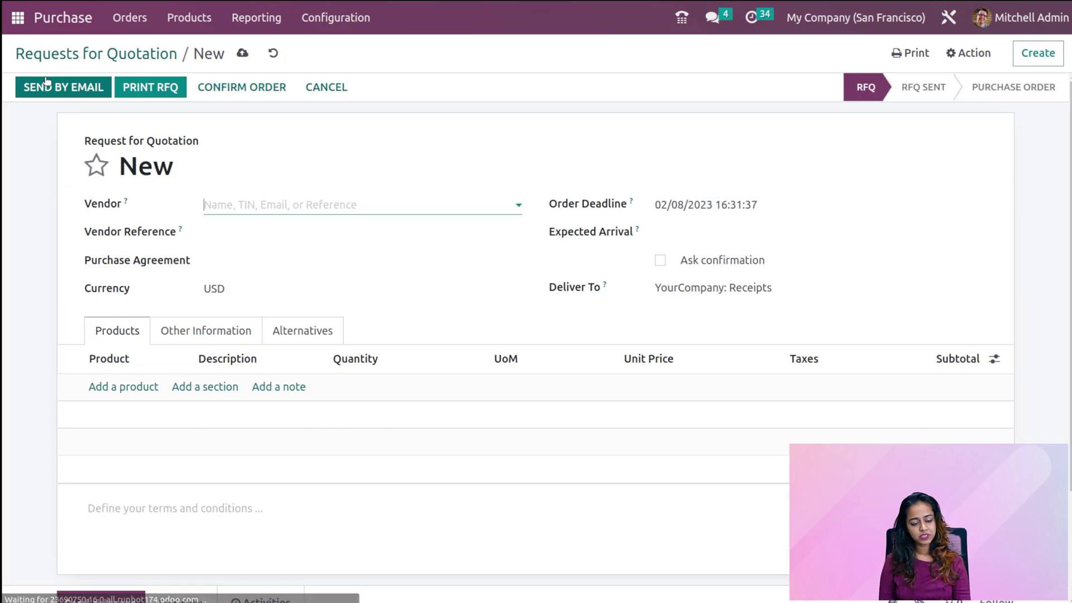
click(251, 206)
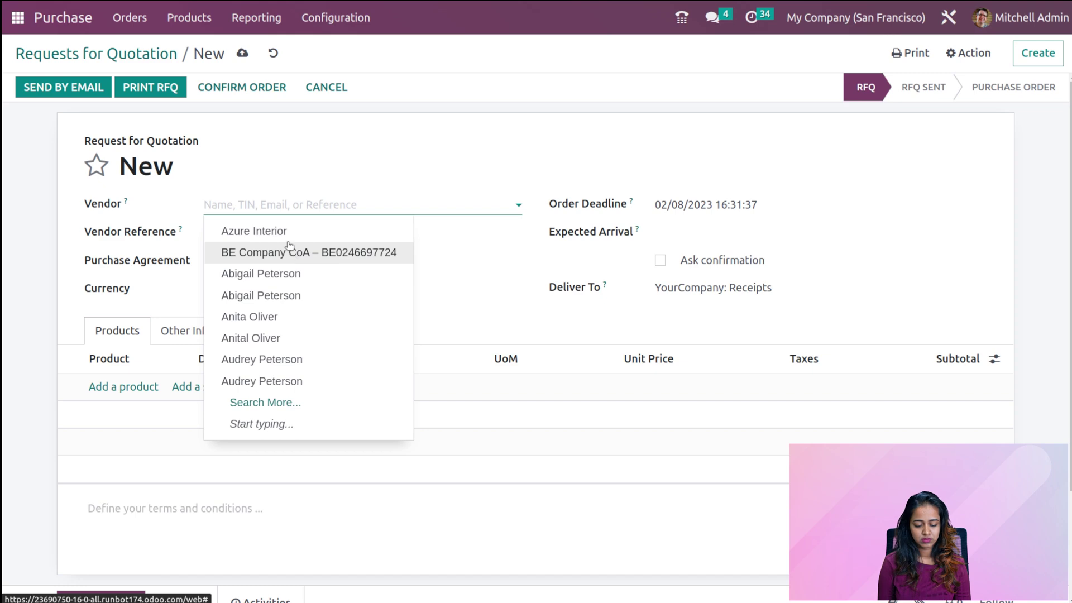
key(Escape)
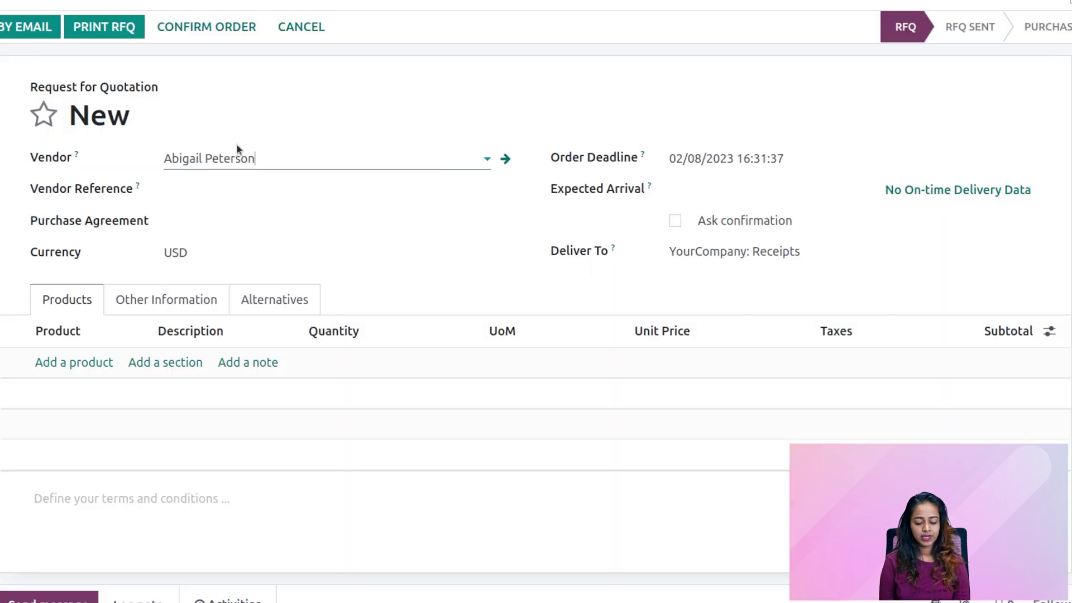
Add the Orange product to the request for quotation with a quantity of 3
click(84, 364)
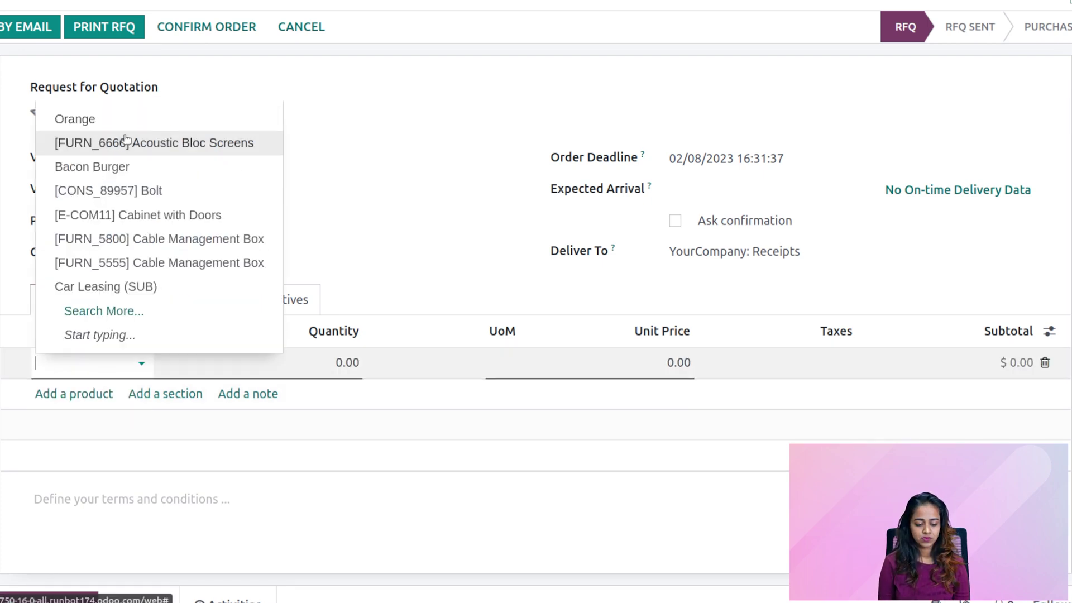
click(129, 125)
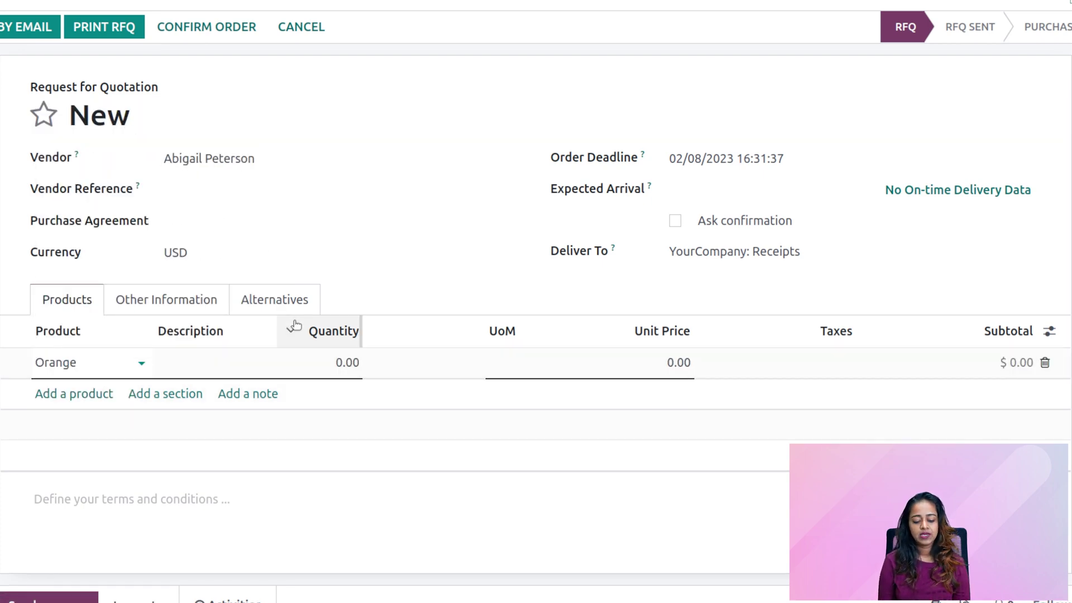
click(364, 372)
text(3)
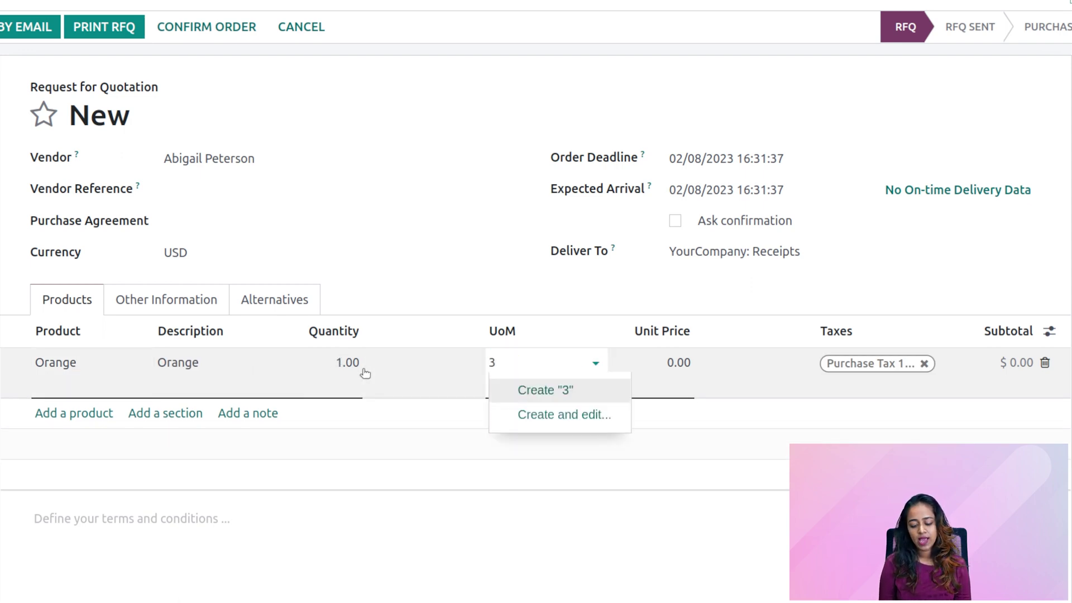
key(BackSpace)
click(357, 362)
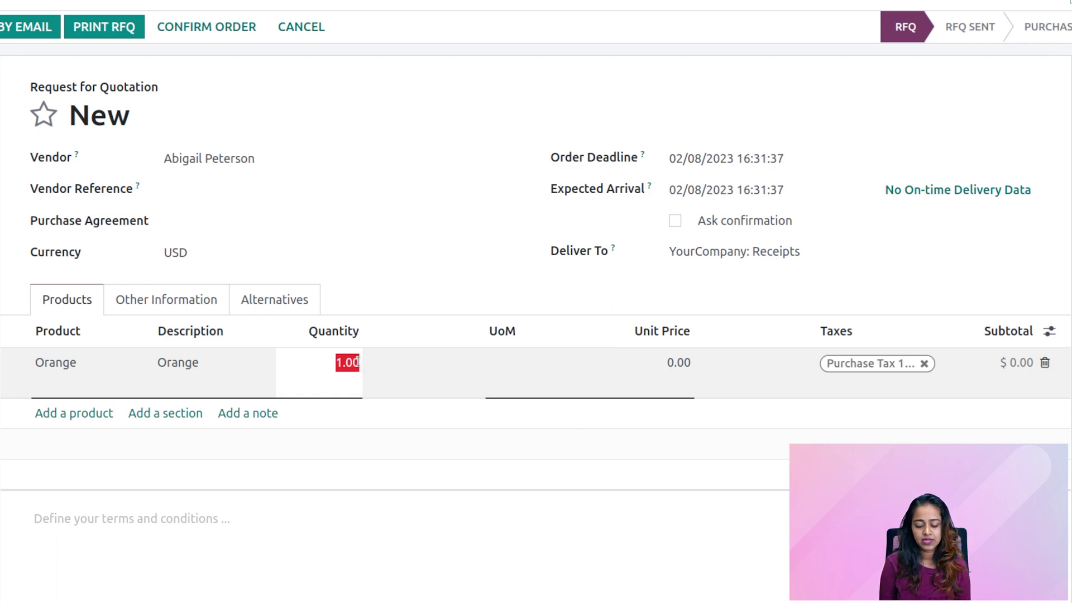
text(3)
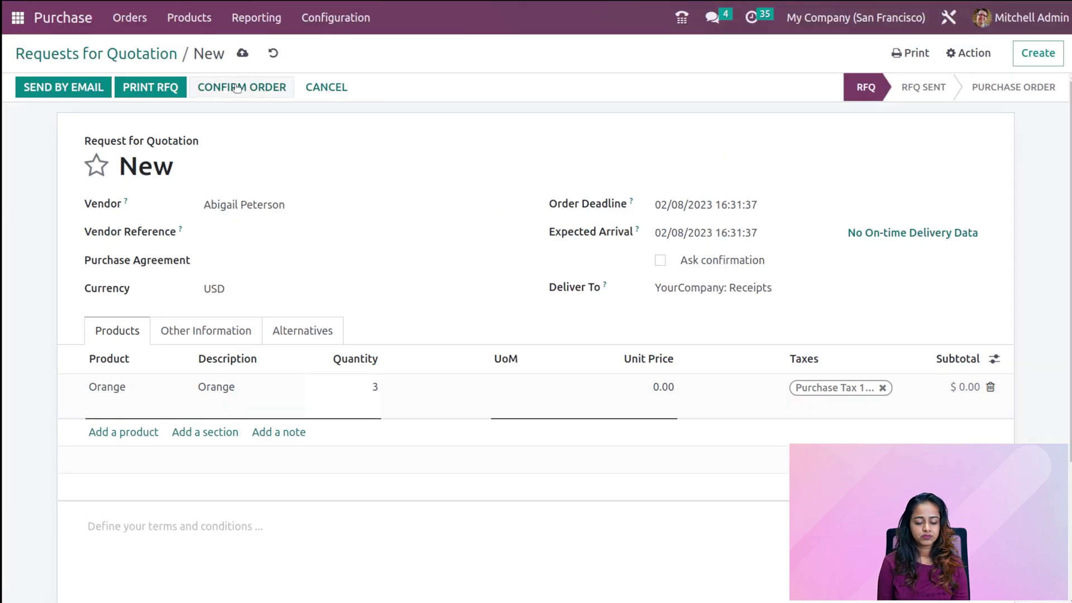
Set the Orange line's unit of measure to Units and confirm the purchase order
click(237, 92)
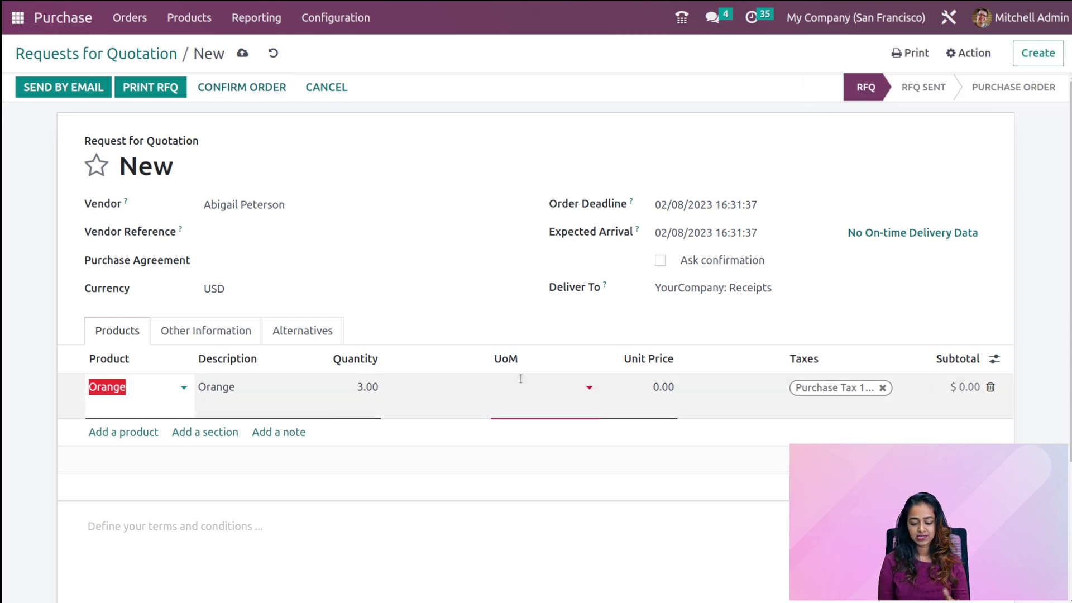
click(531, 401)
click(532, 392)
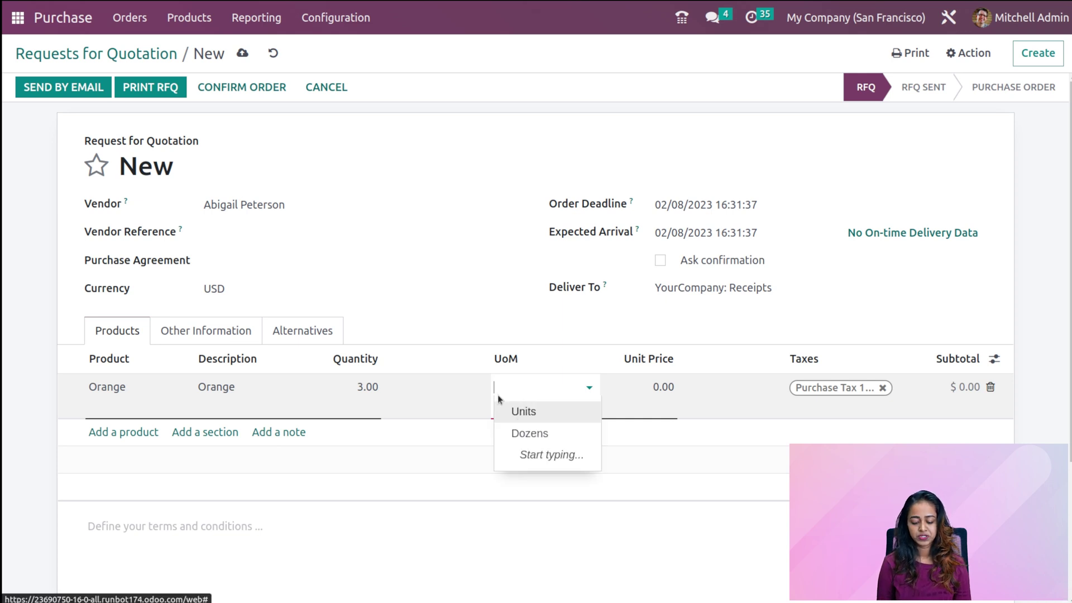
click(528, 411)
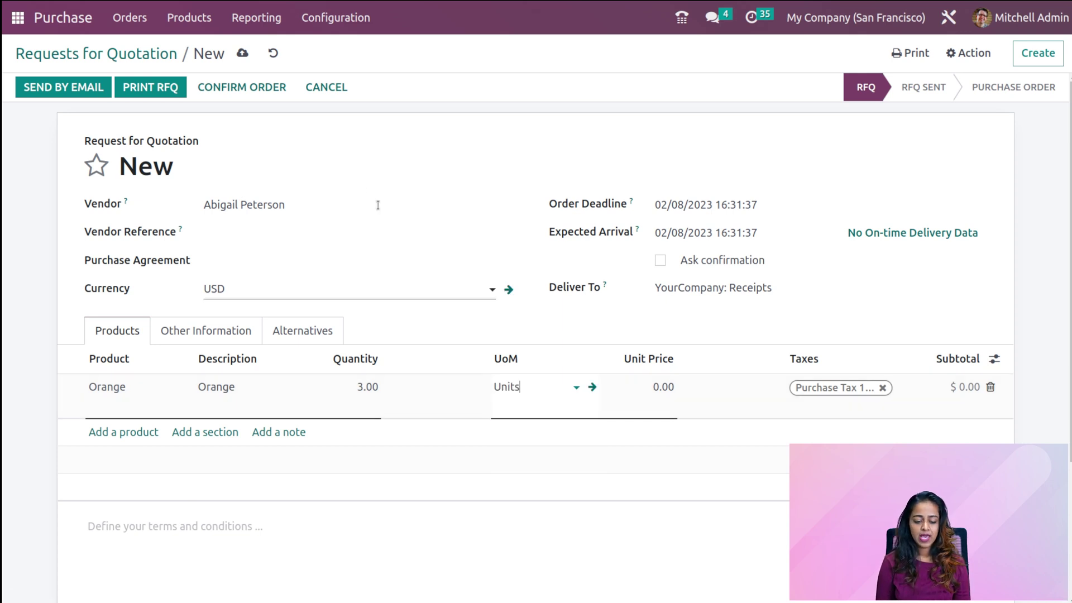
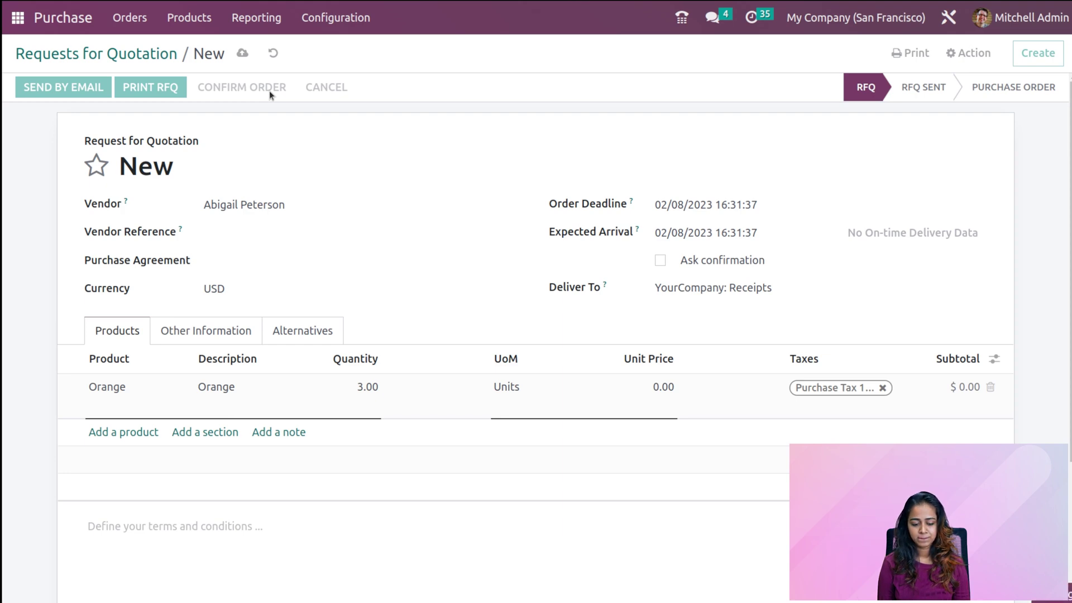
click(269, 90)
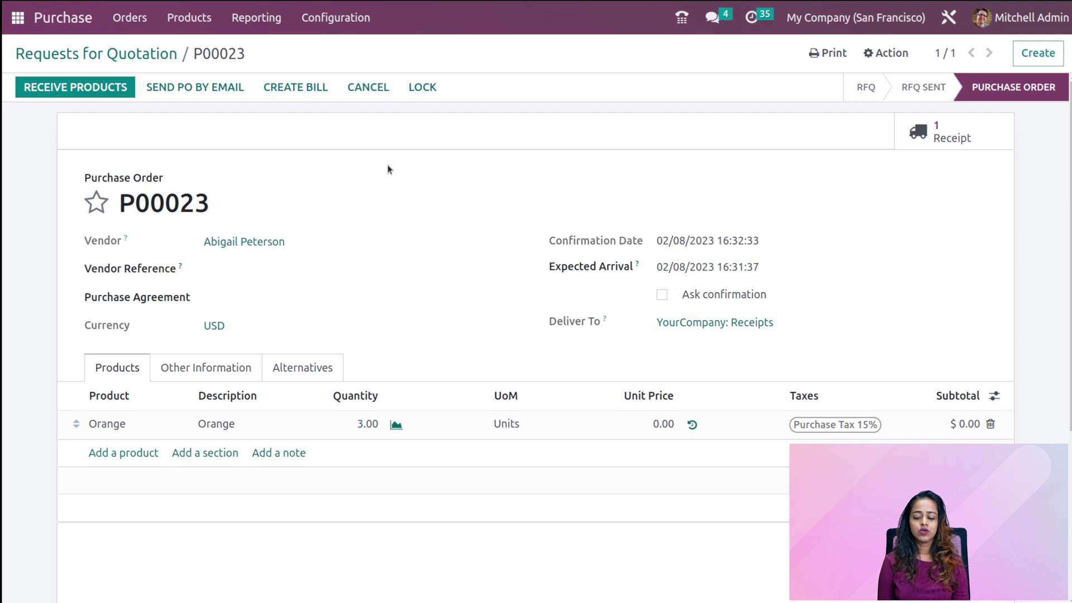
Open the purchase order's receipt and record 1 unit of Orange under lot lotabc with expiration date 02/12/2023 05:30:00
click(93, 87)
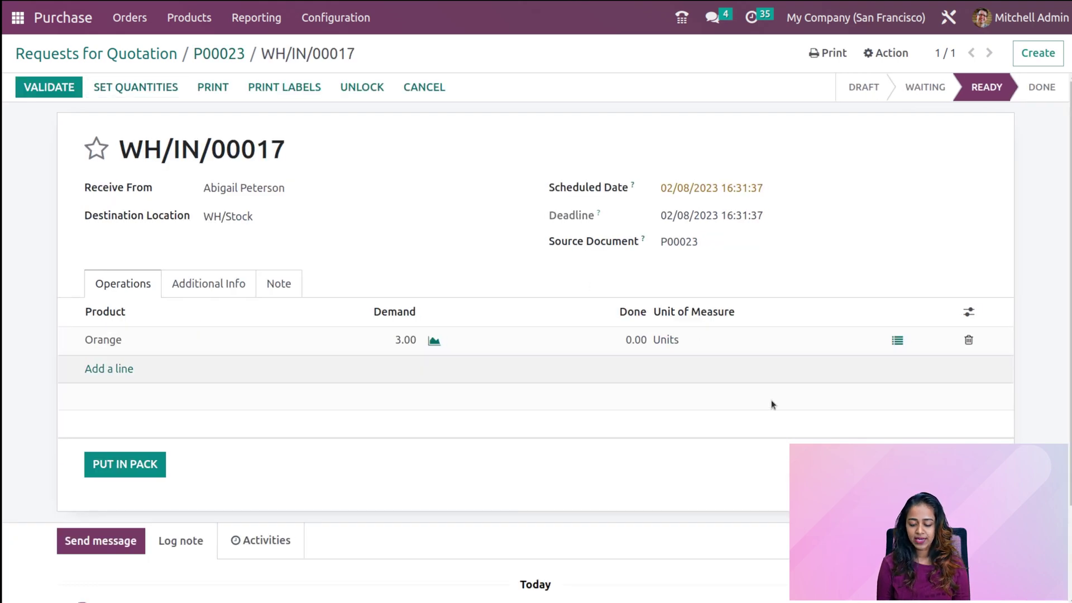
click(896, 339)
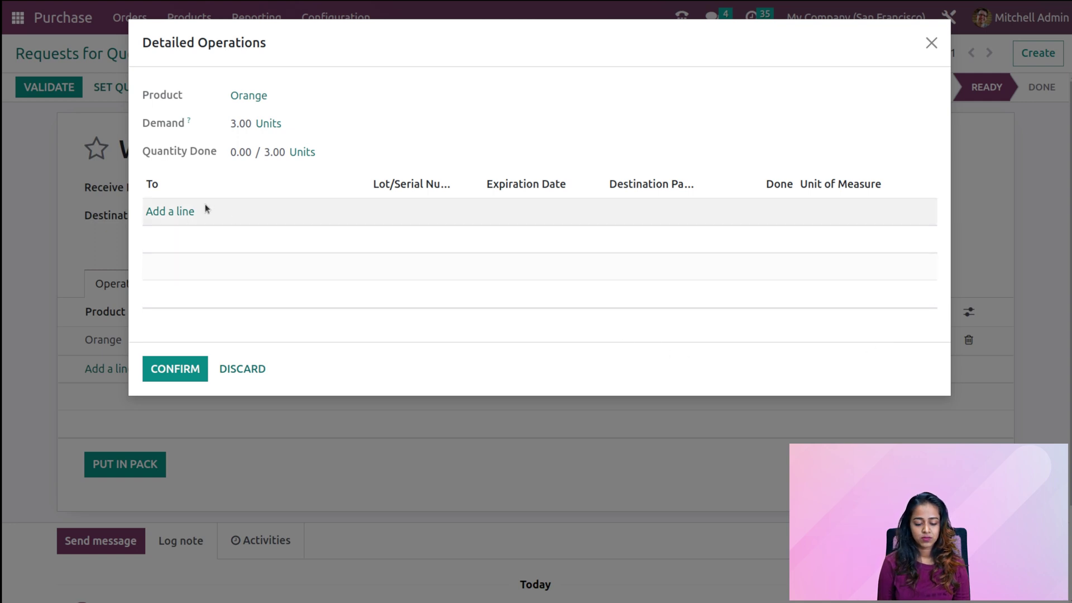
click(169, 212)
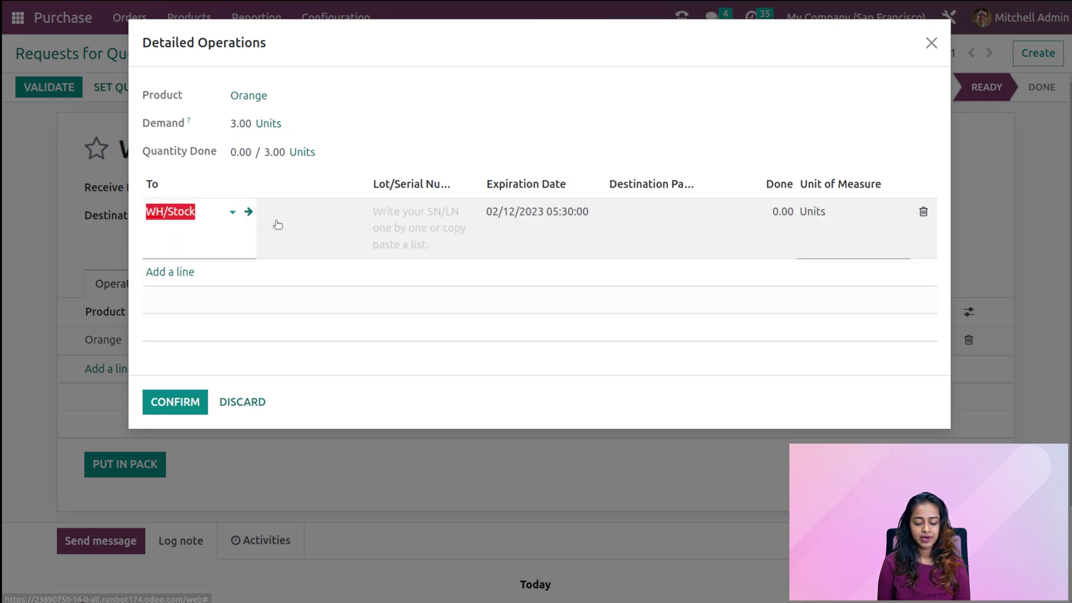
click(393, 218)
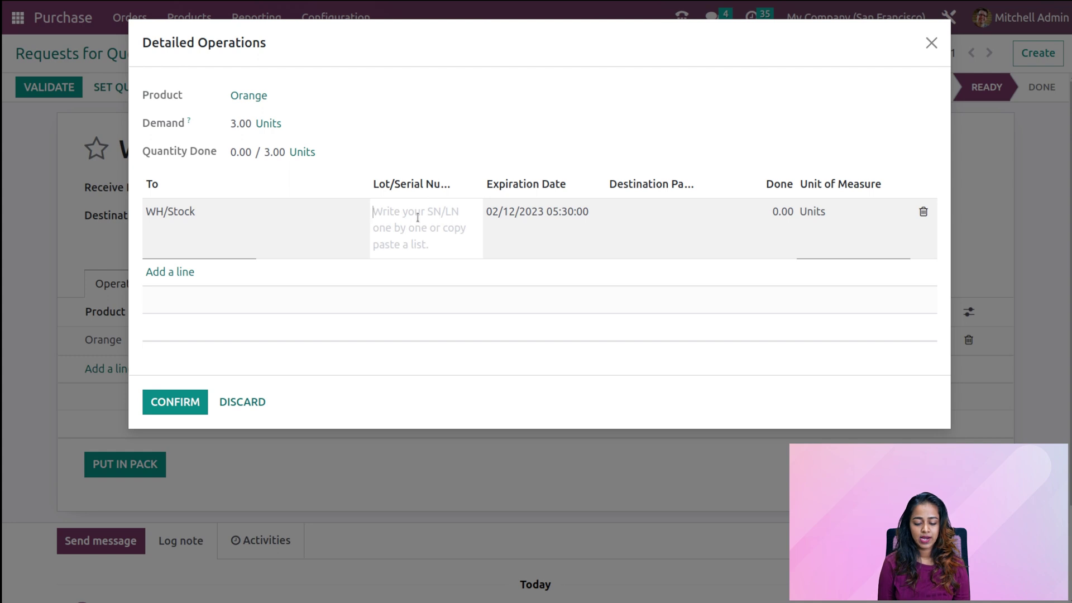
text(lotabc)
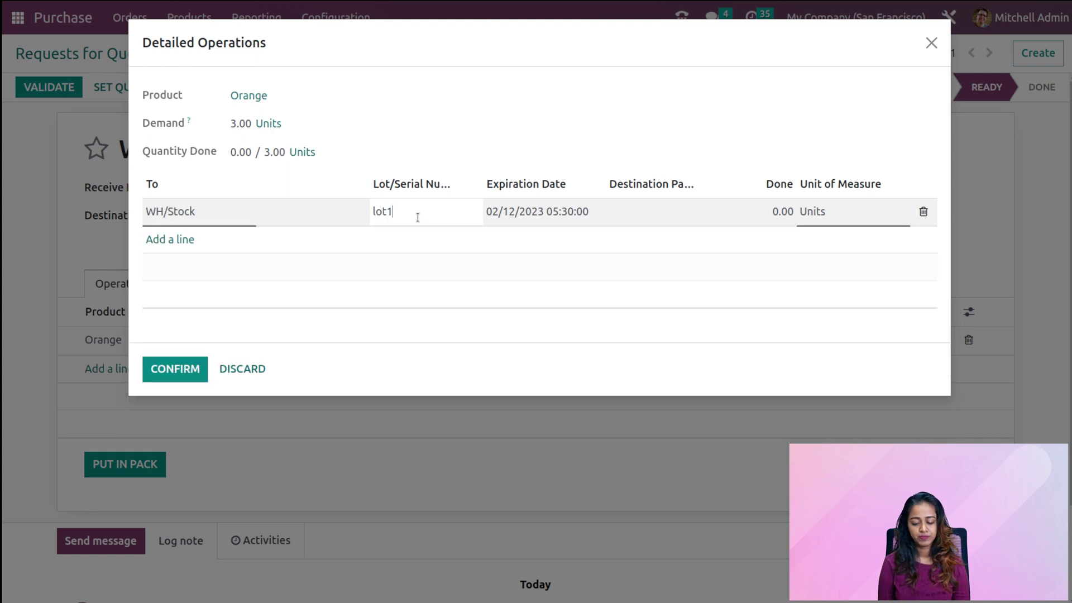
click(568, 214)
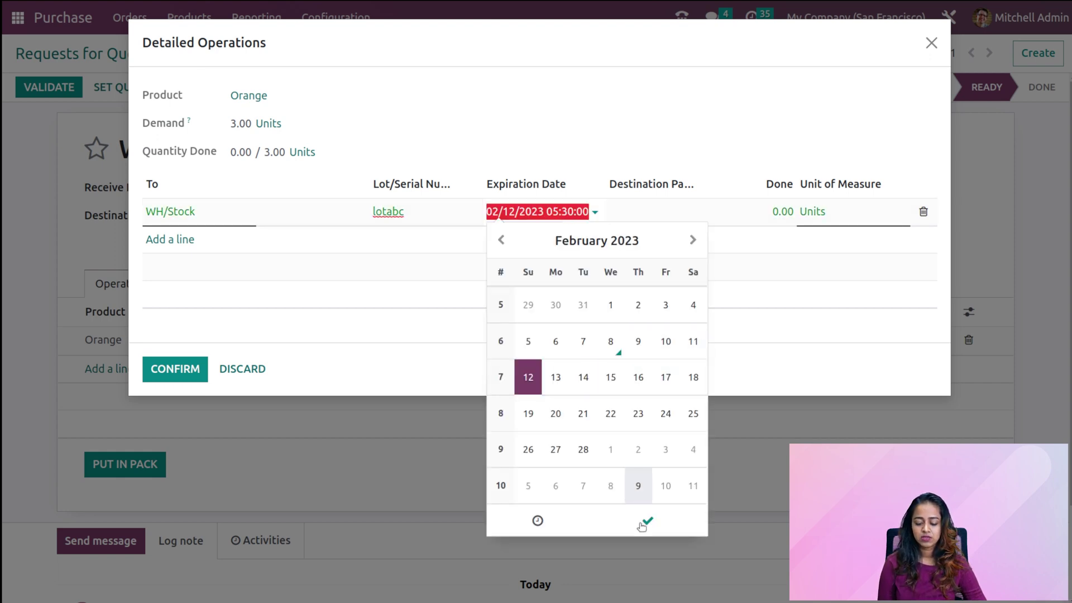
click(659, 532)
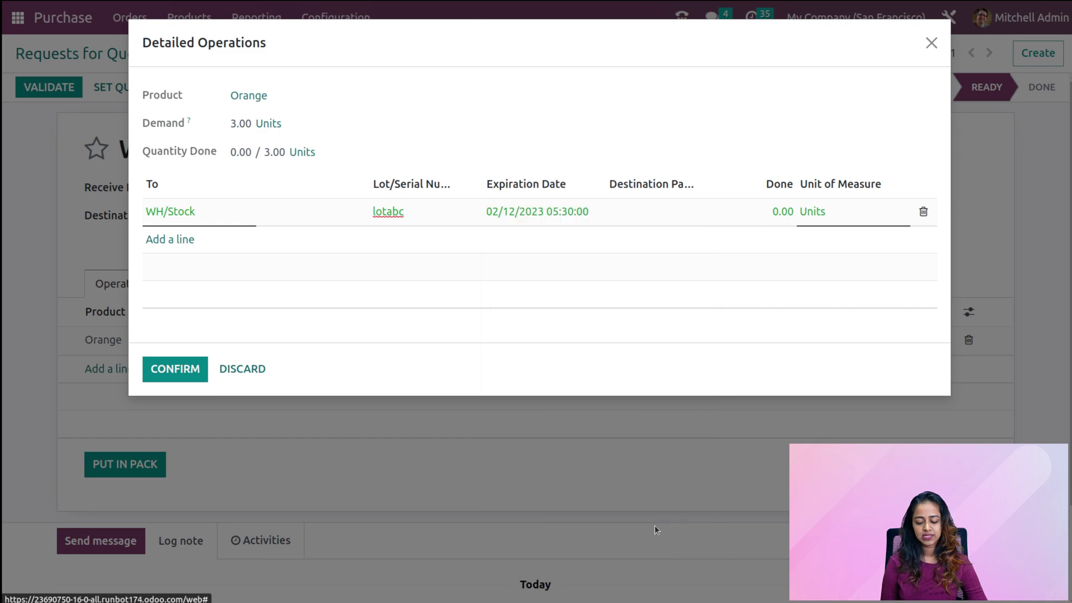
click(773, 210)
text(1)
click(230, 230)
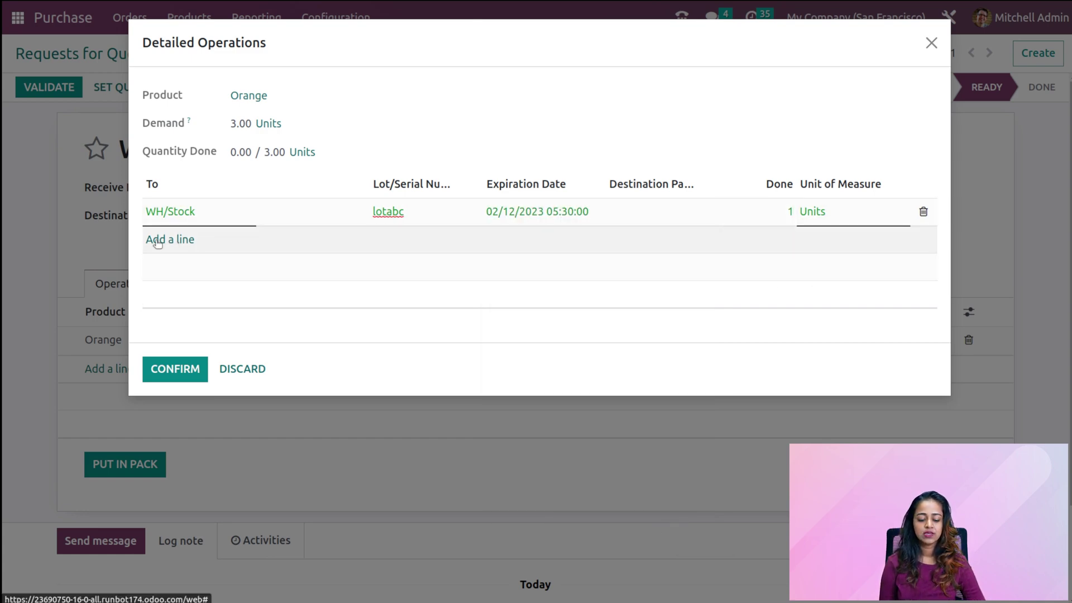
Add a second Orange lot, lotxyz, with expiration date 02/16/2023 and 2 units done, and confirm the detailed operations
click(157, 240)
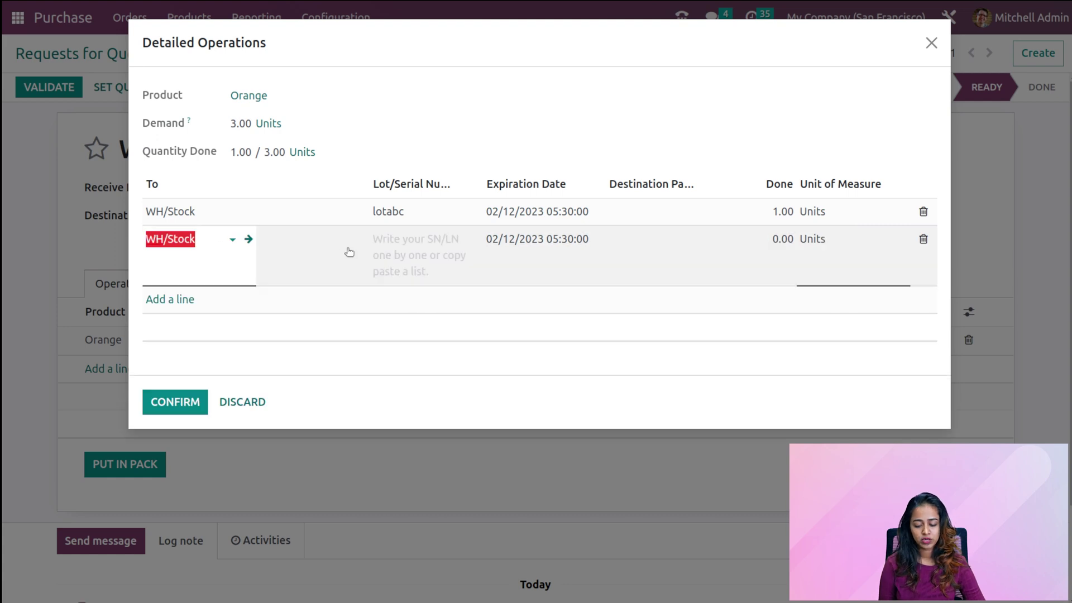
key(Tab)
text(lo)
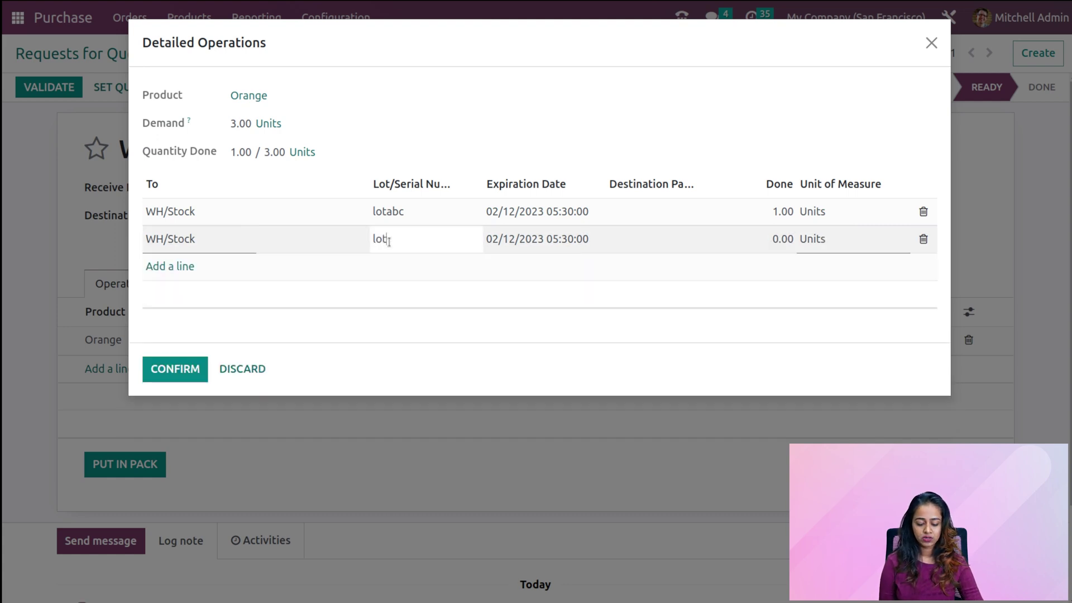
click(506, 234)
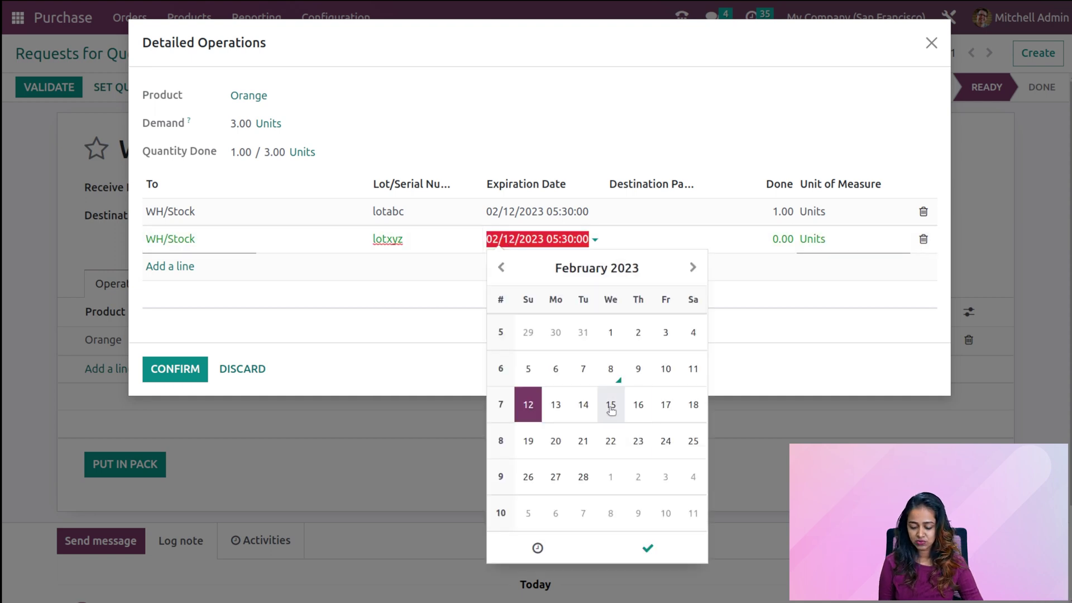
click(650, 403)
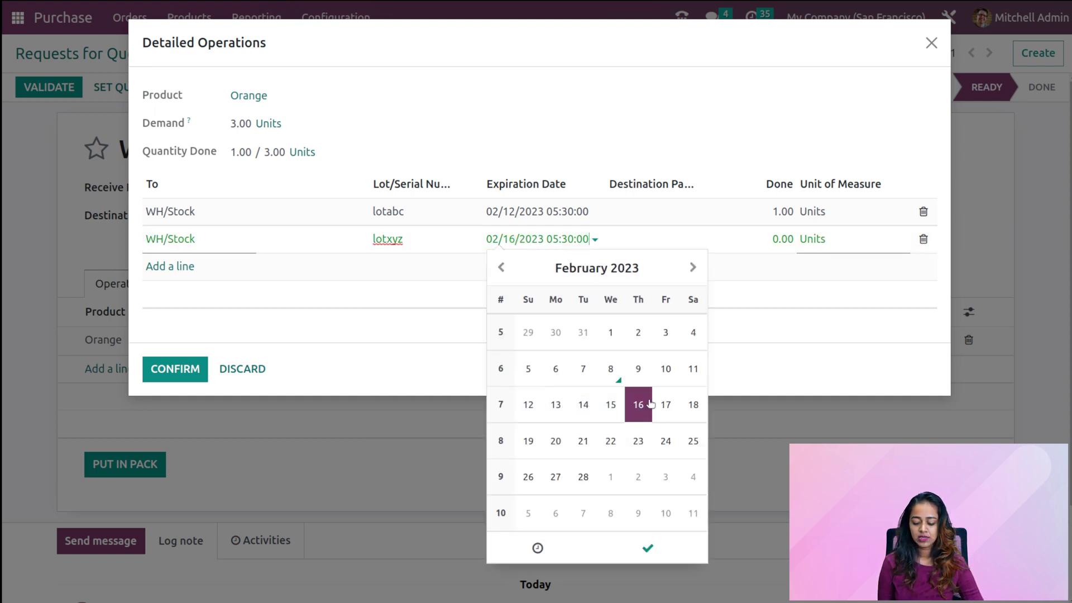
click(663, 550)
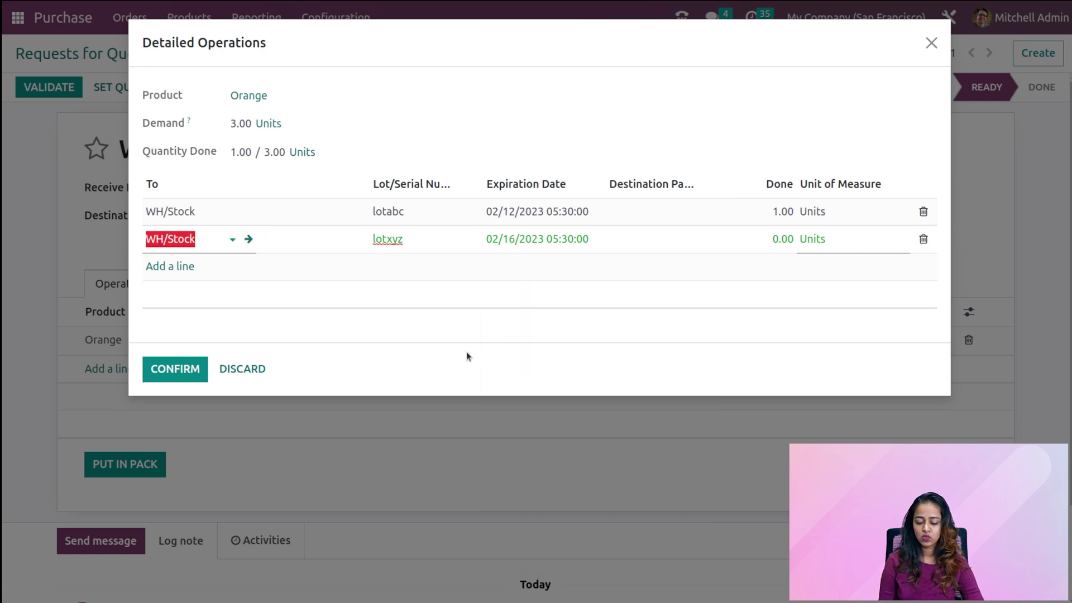
click(784, 244)
text(2)
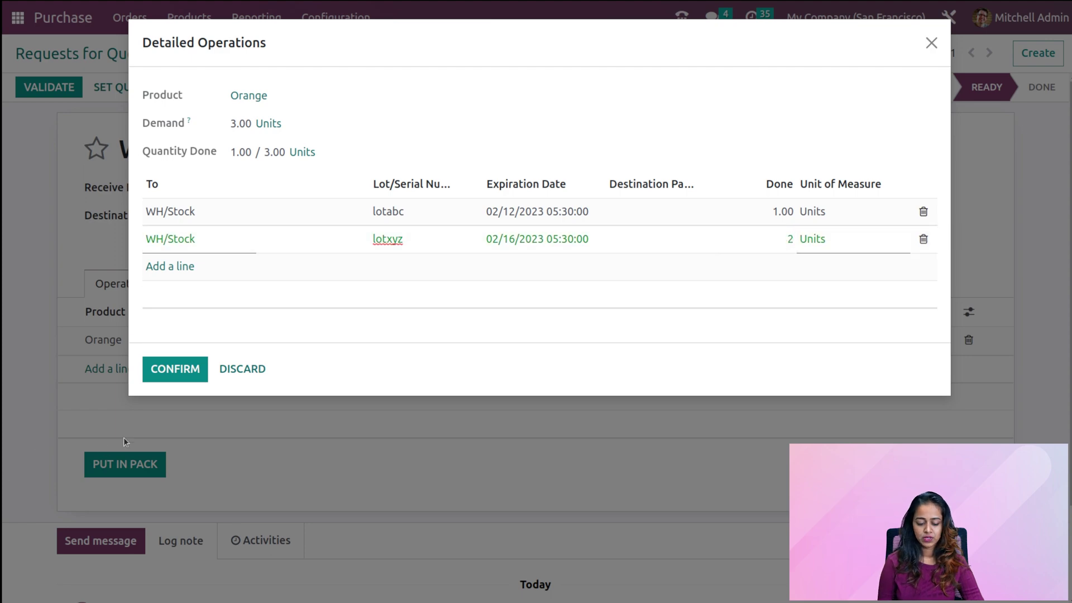
click(175, 377)
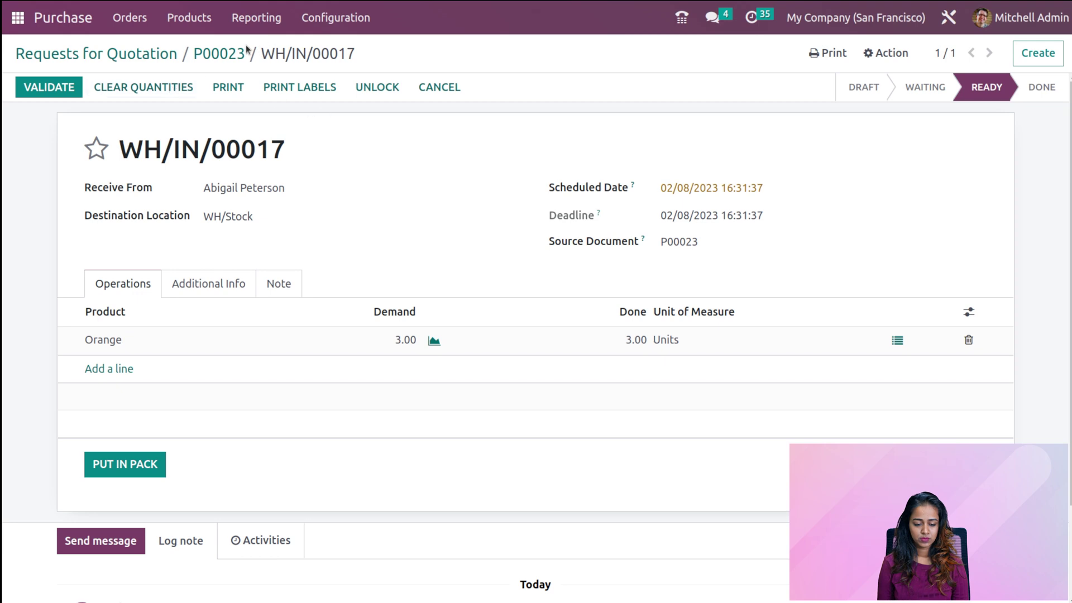
Validate the Orange receipt and open its traceability report to check the received lots
click(60, 93)
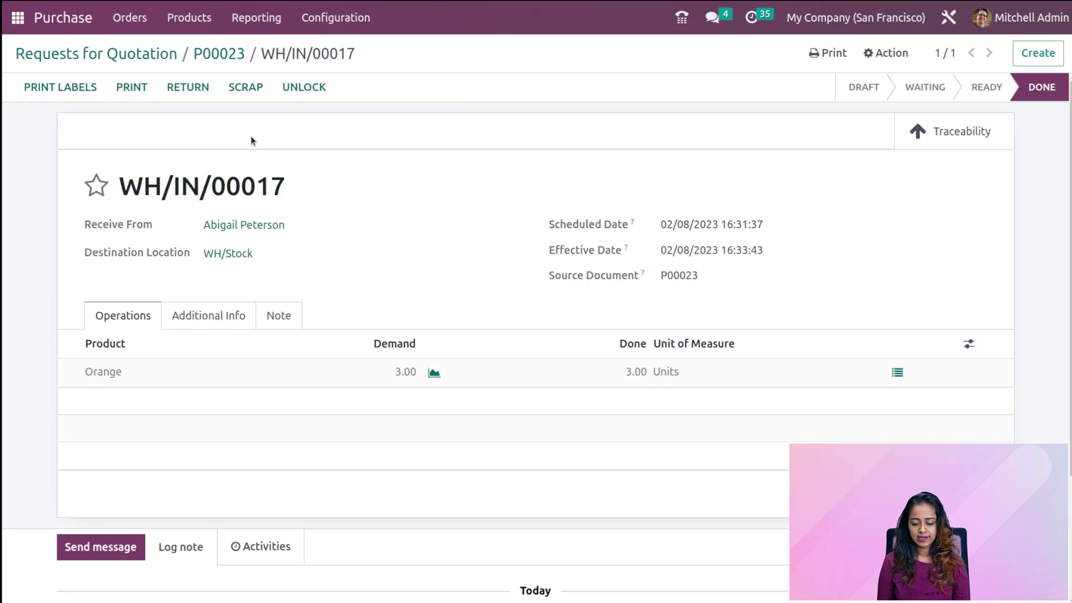
click(951, 131)
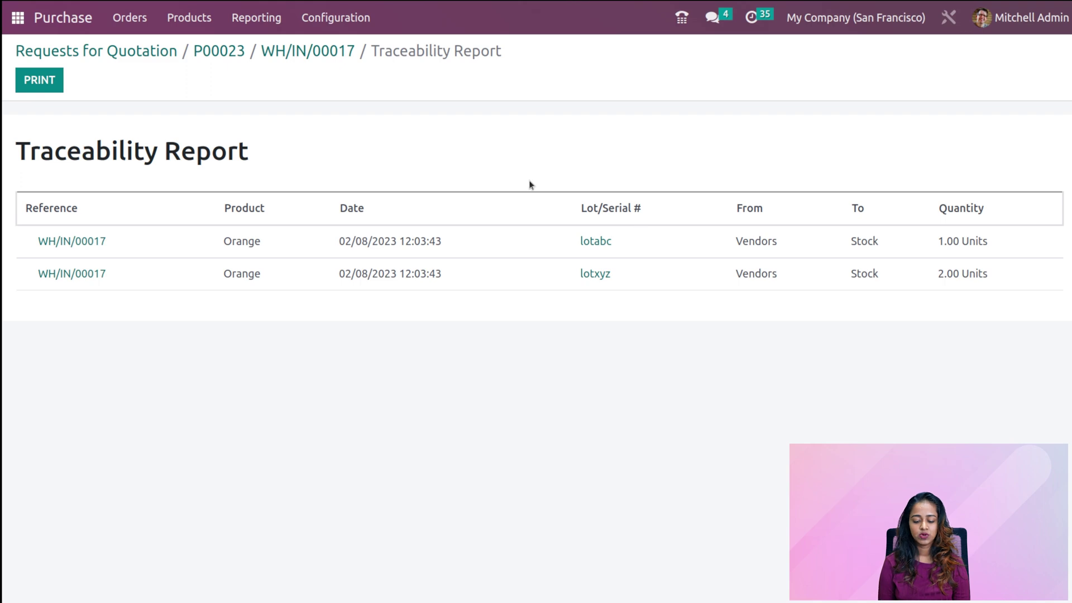
Switch to the Sales app and create a quotation for the customer Deco Addict
click(17, 18)
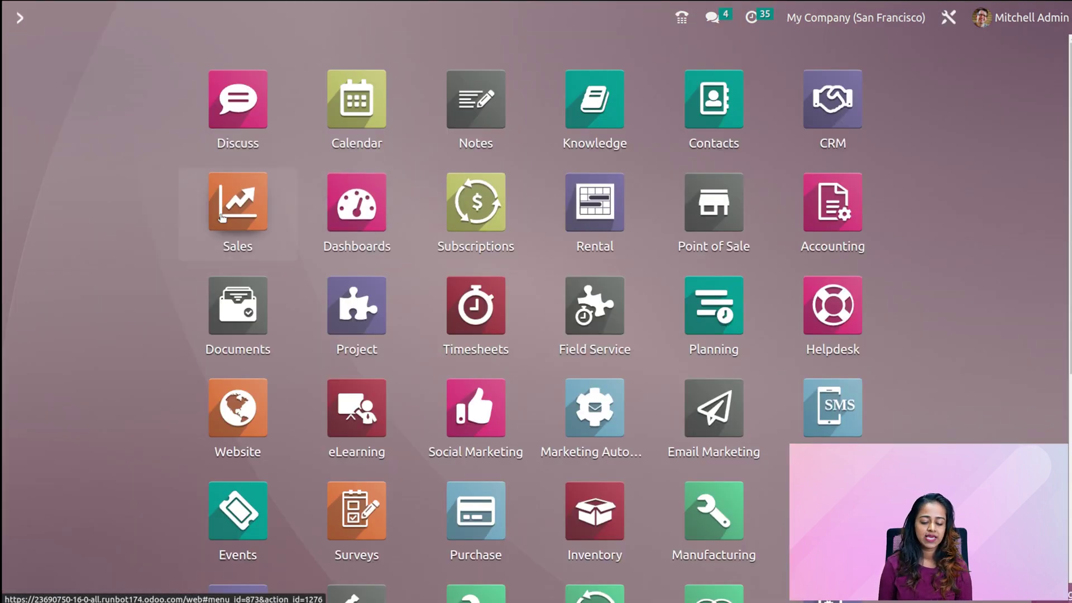
click(235, 204)
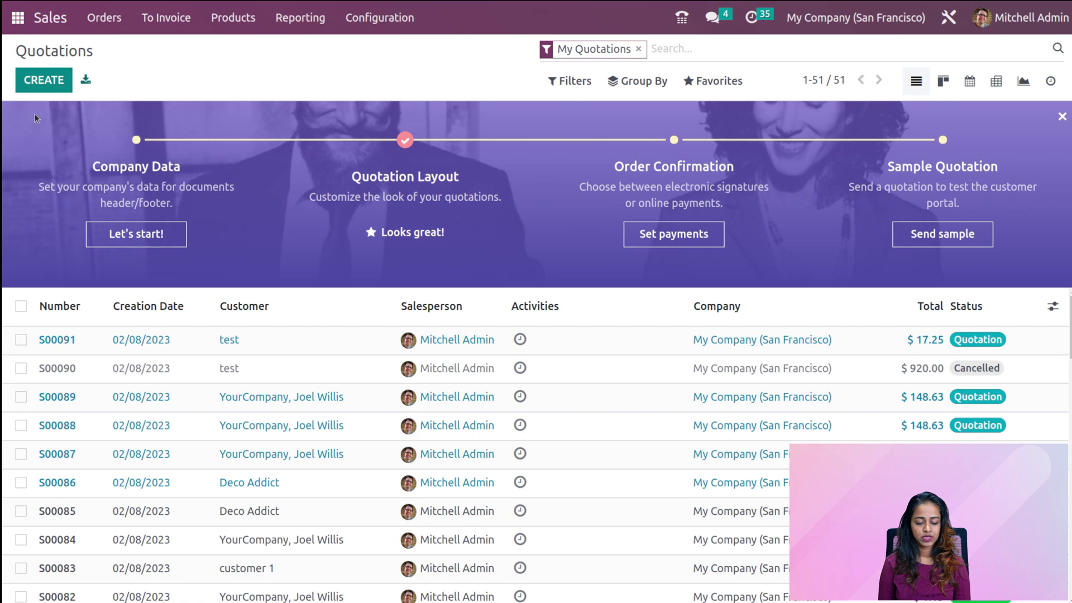
click(34, 77)
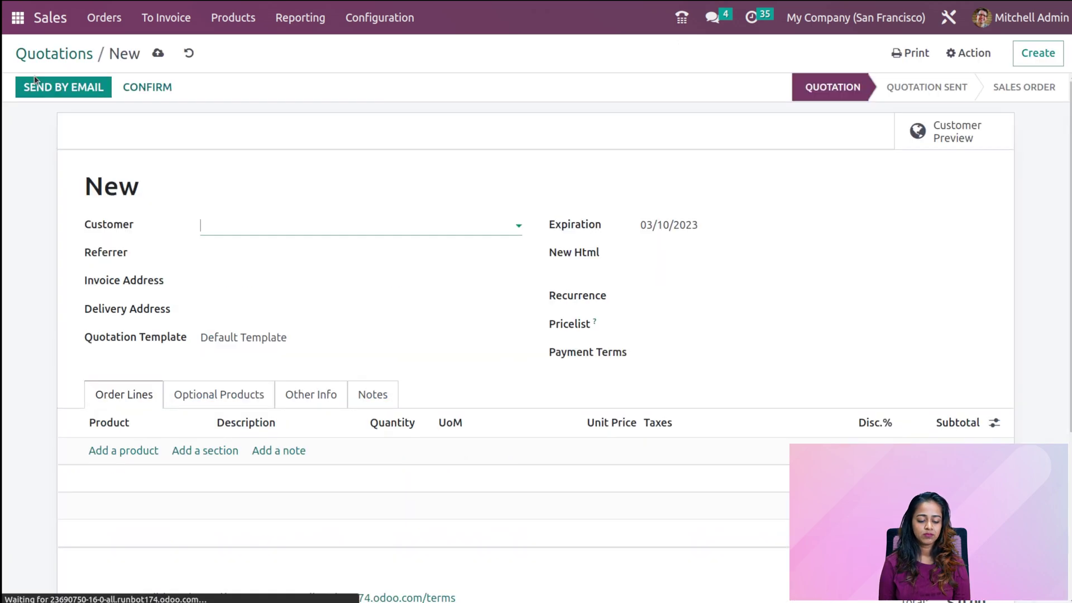
click(229, 227)
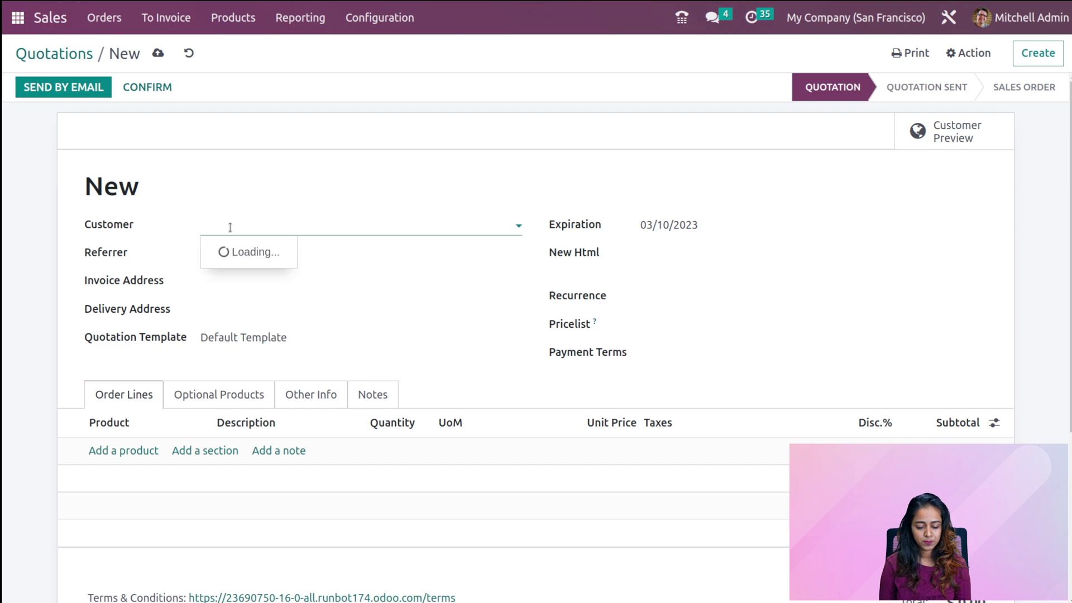
click(247, 273)
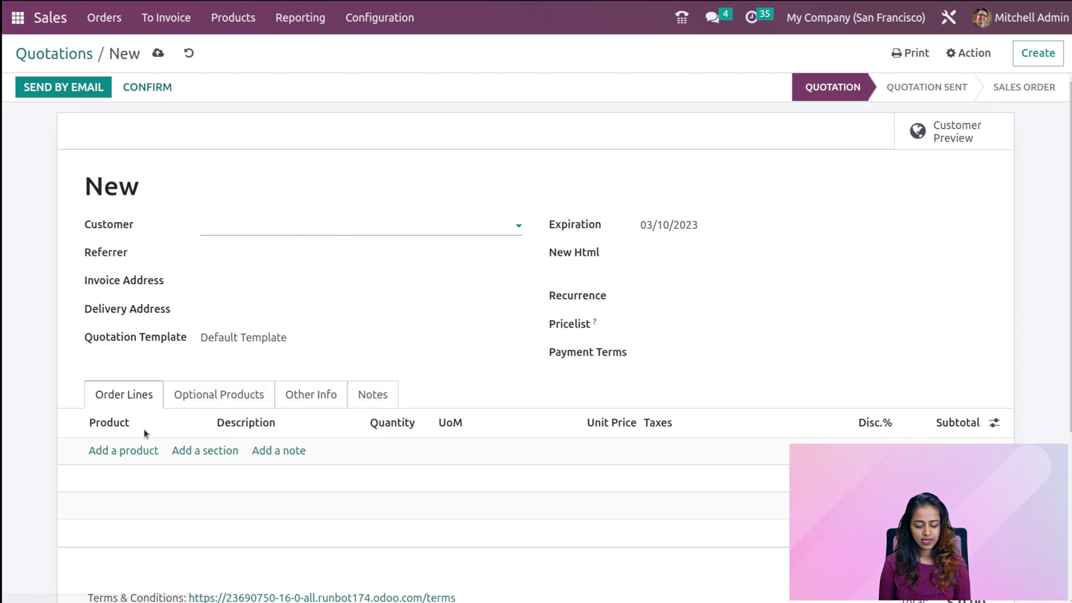
Add 1 unit of Orange to the quotation and confirm it as a sales order
click(77, 507)
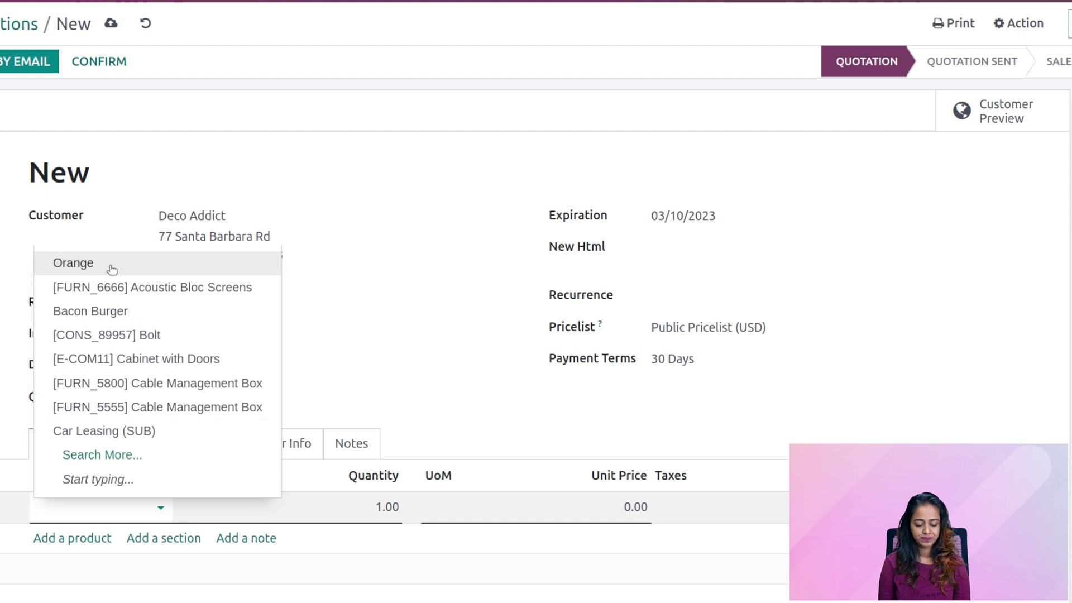
click(108, 274)
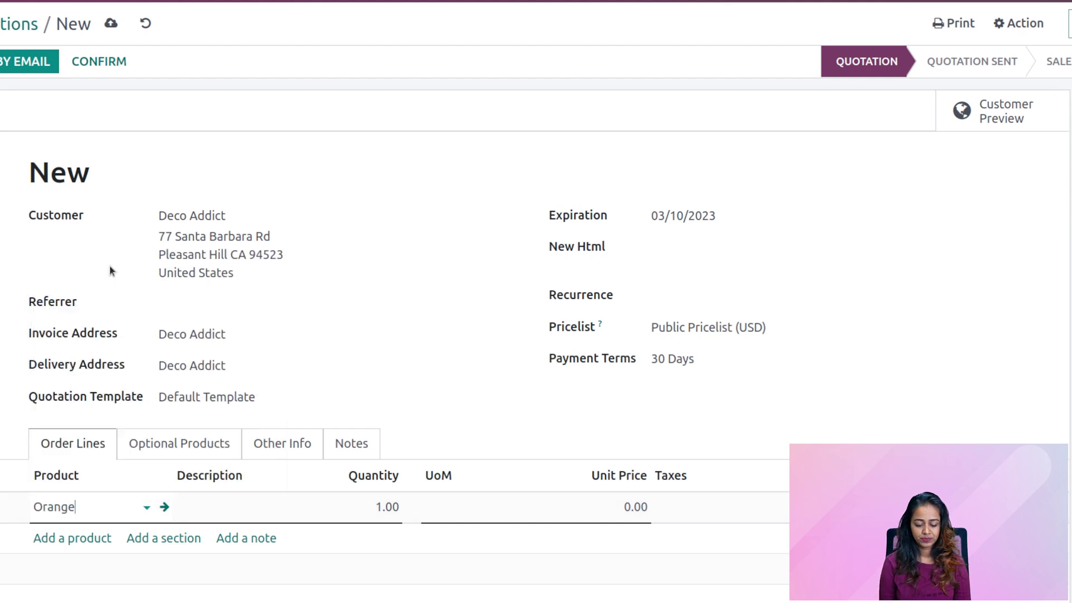
click(389, 513)
click(618, 471)
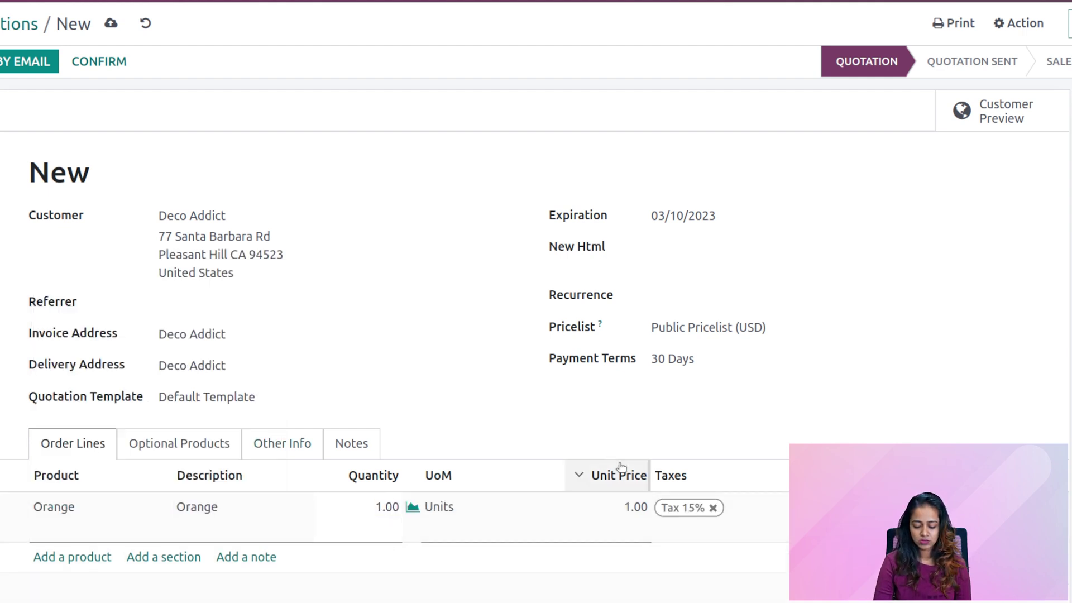
click(124, 66)
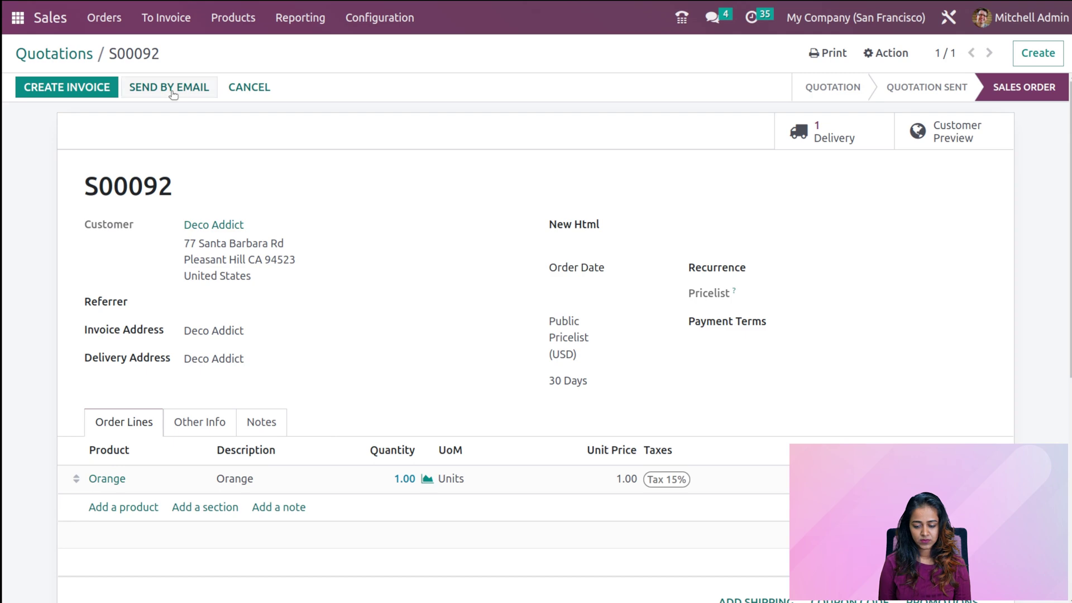
Open the sales order's delivery and check which lot is reserved in Orange's detailed operations
click(841, 146)
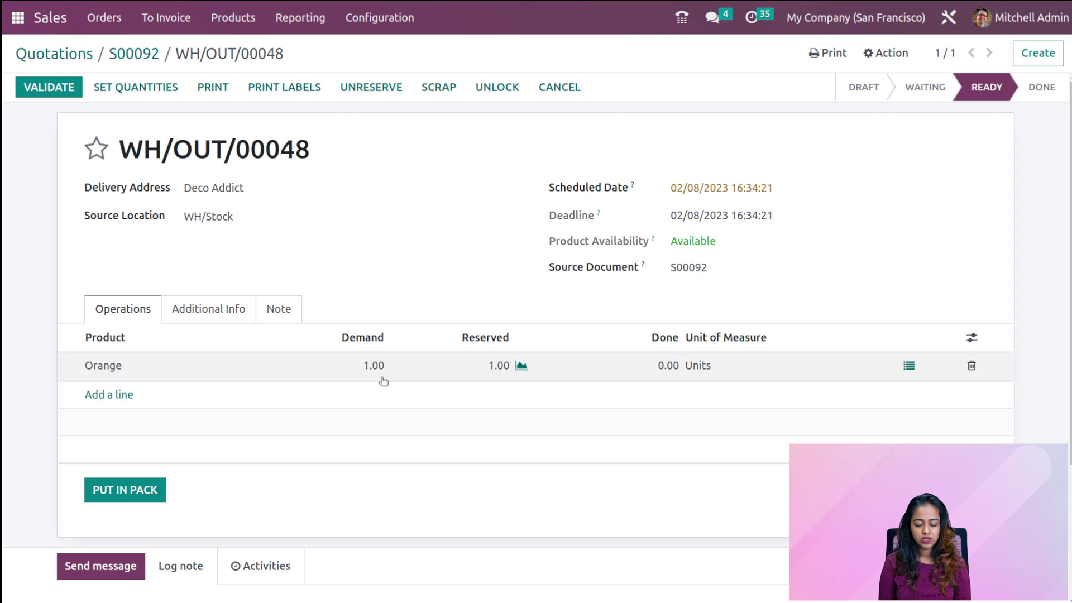
click(909, 365)
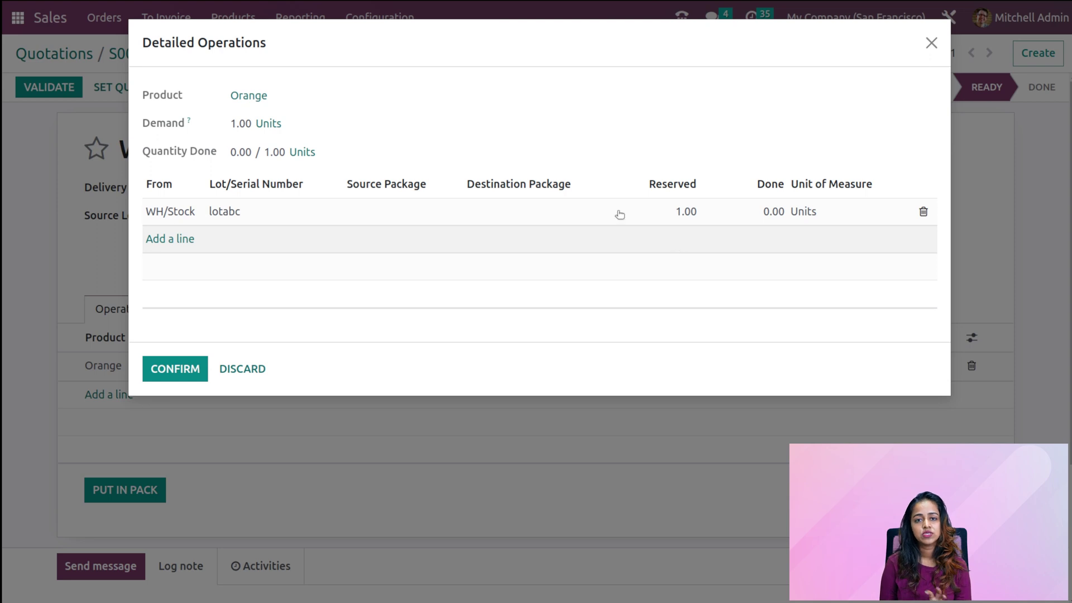
click(184, 368)
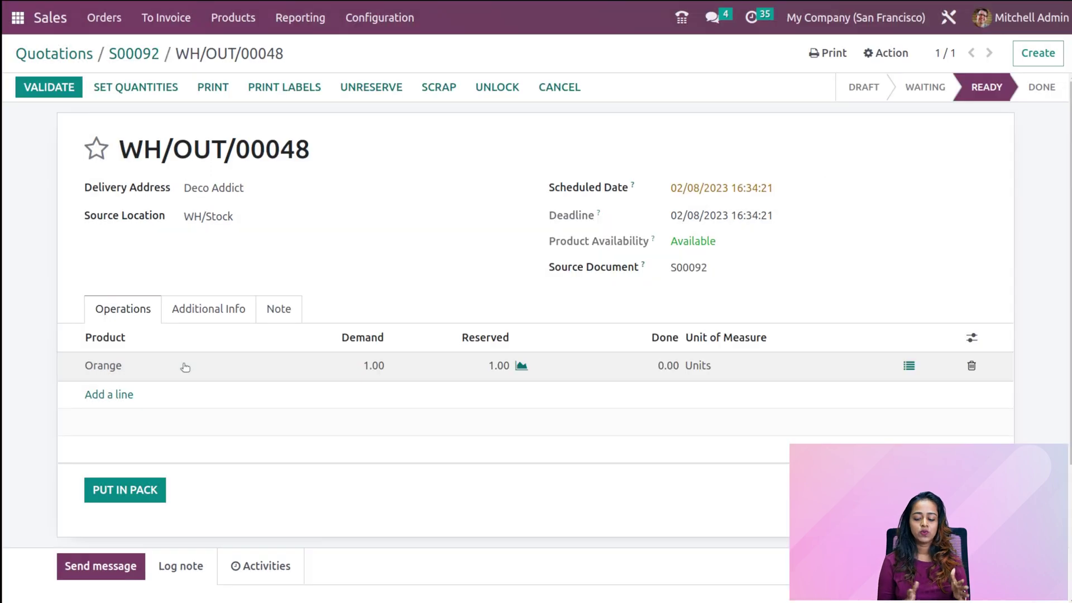
Validate the Orange delivery as an immediate transfer and confirm the SMS notification
click(48, 86)
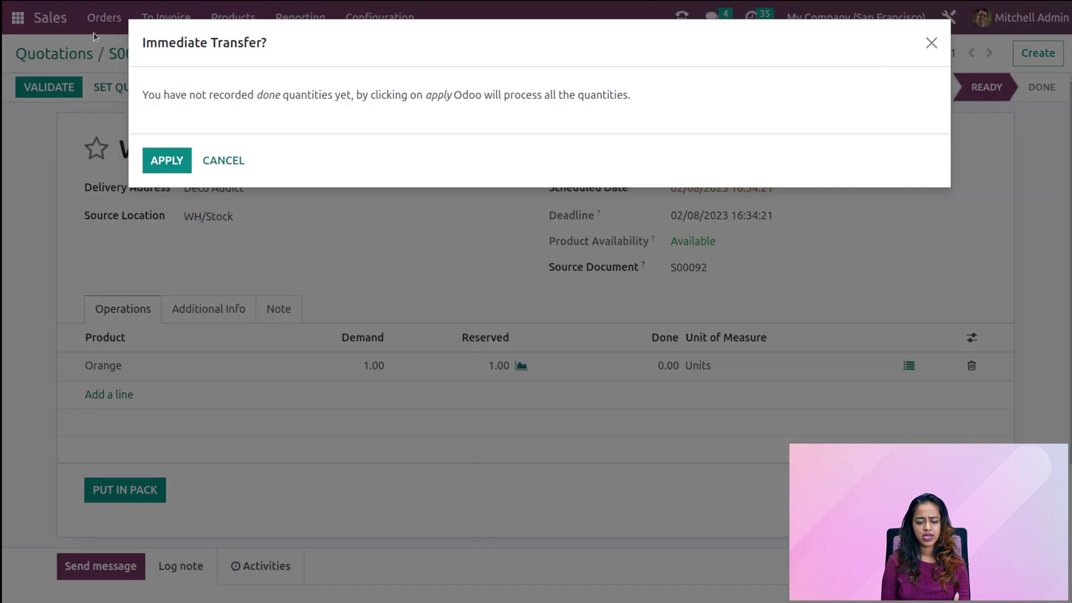
click(174, 166)
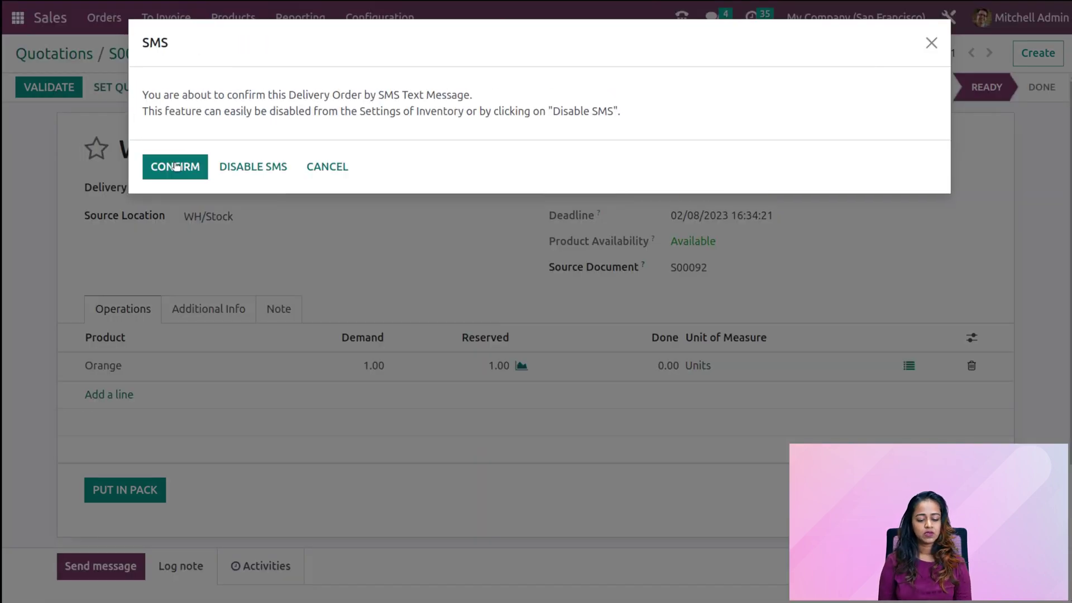
click(176, 167)
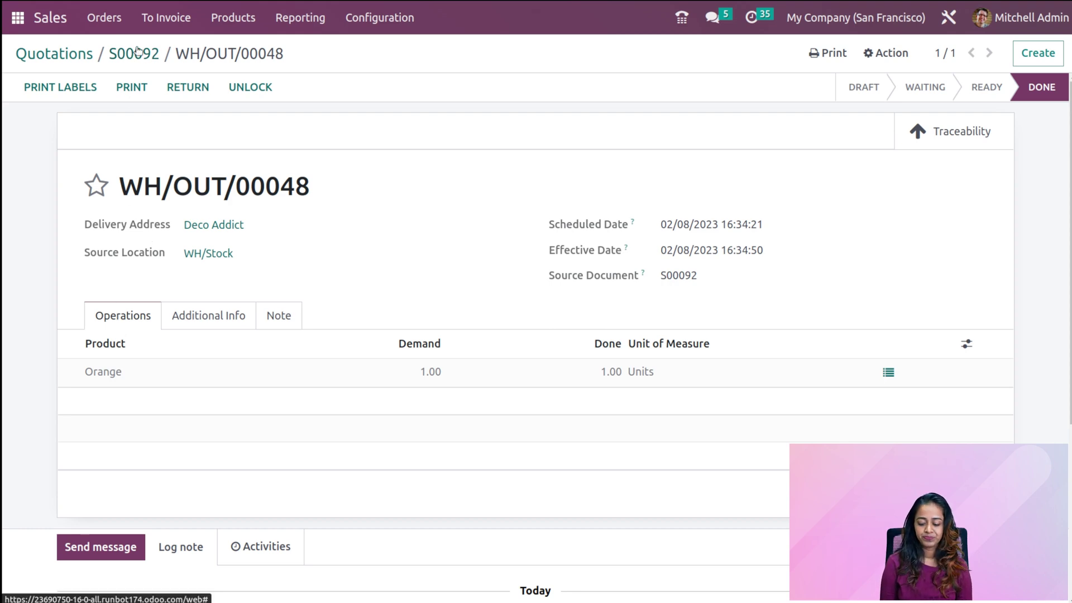
Switch to the Inventory app and check the removal strategy set on the WH/Stock location
click(83, 54)
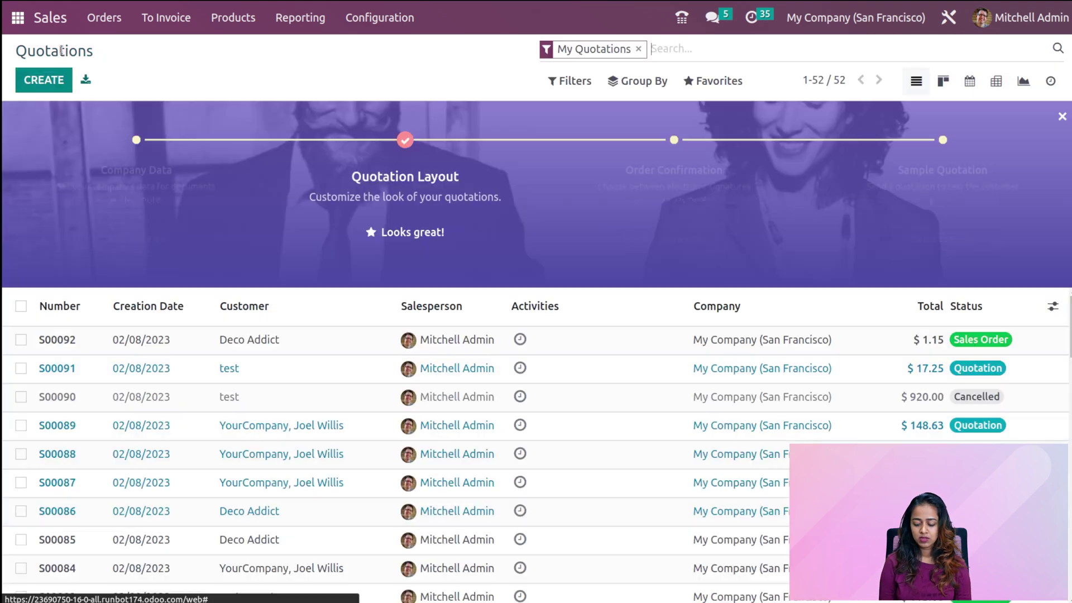
click(18, 17)
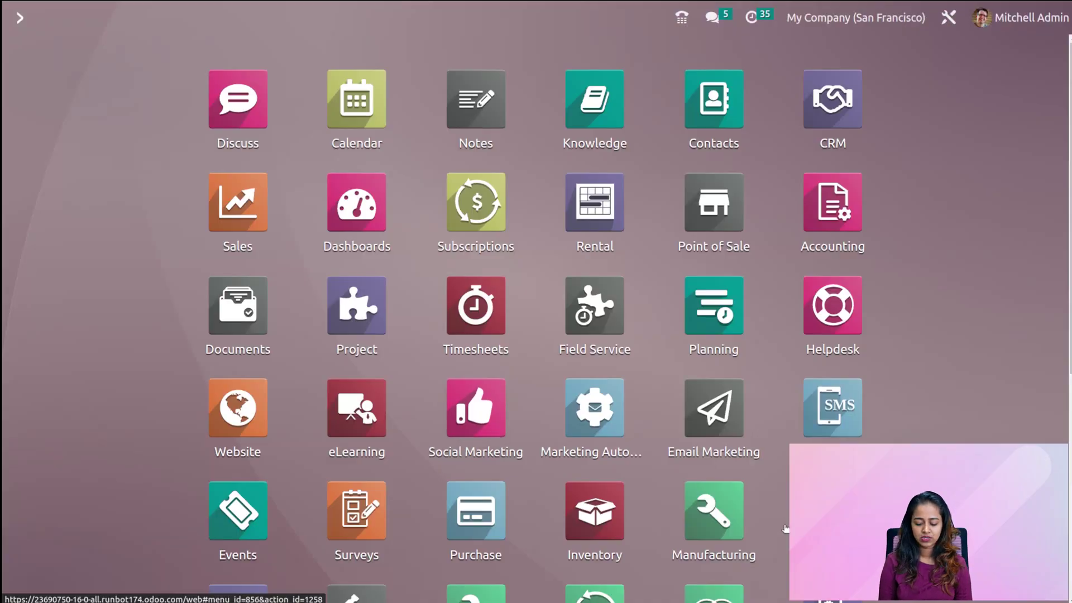
click(577, 522)
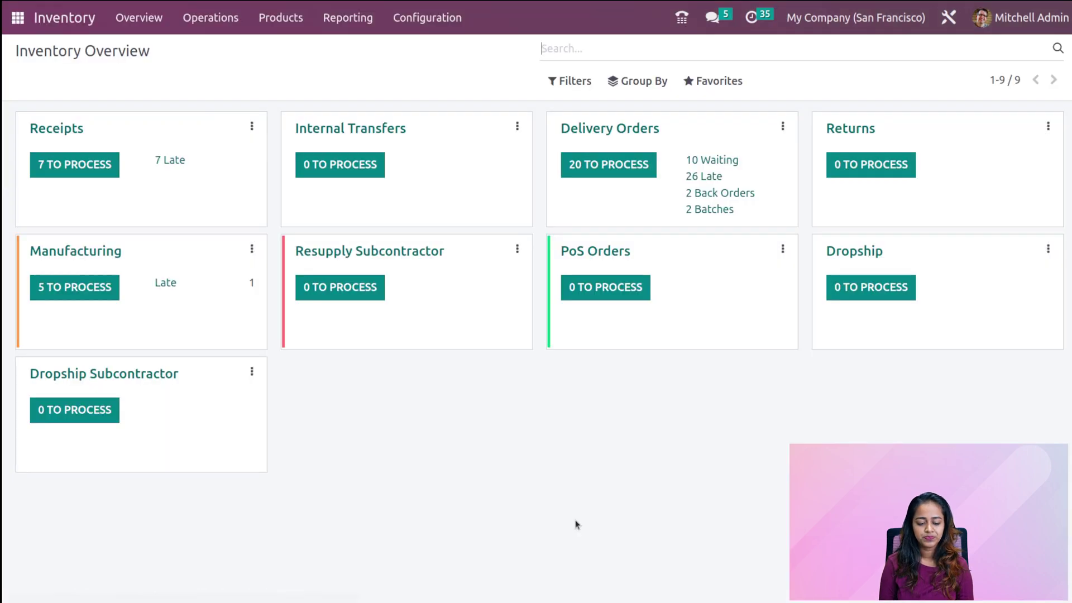
click(423, 26)
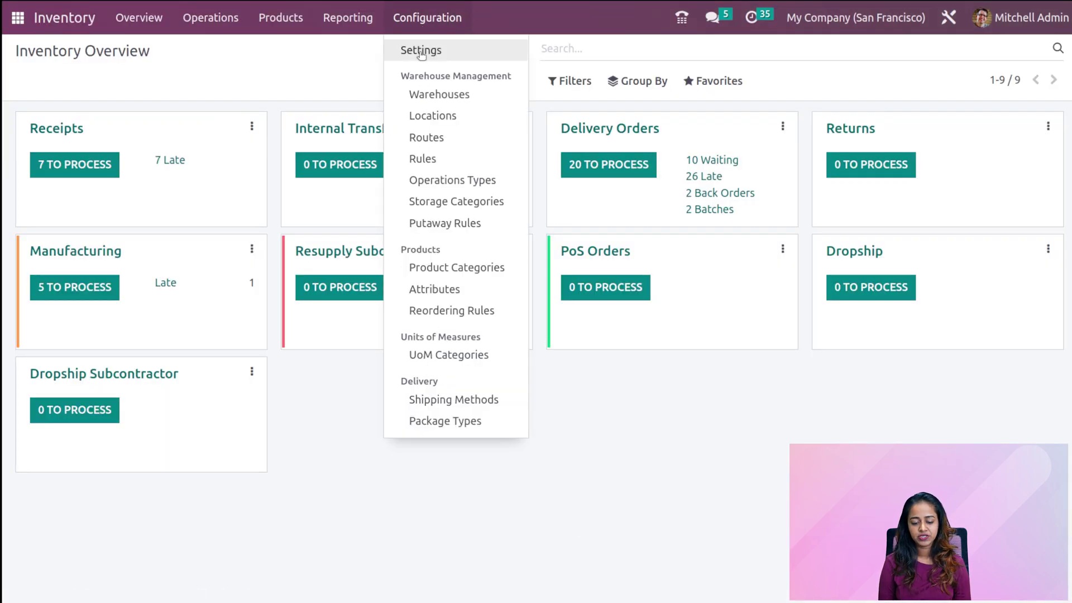
click(433, 115)
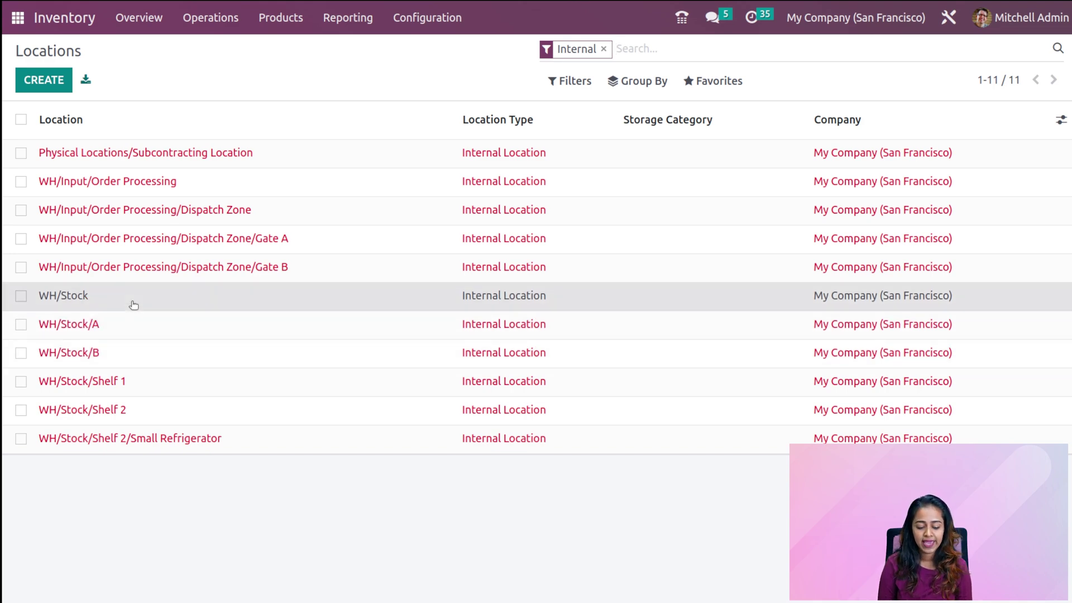
click(132, 298)
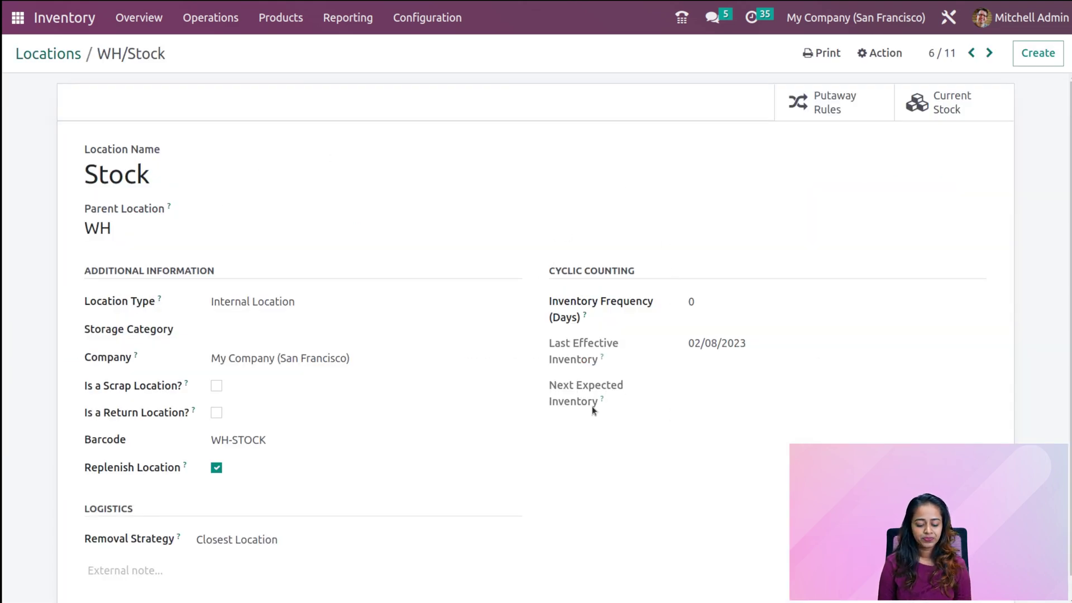
scroll(277, 403, down, 1)
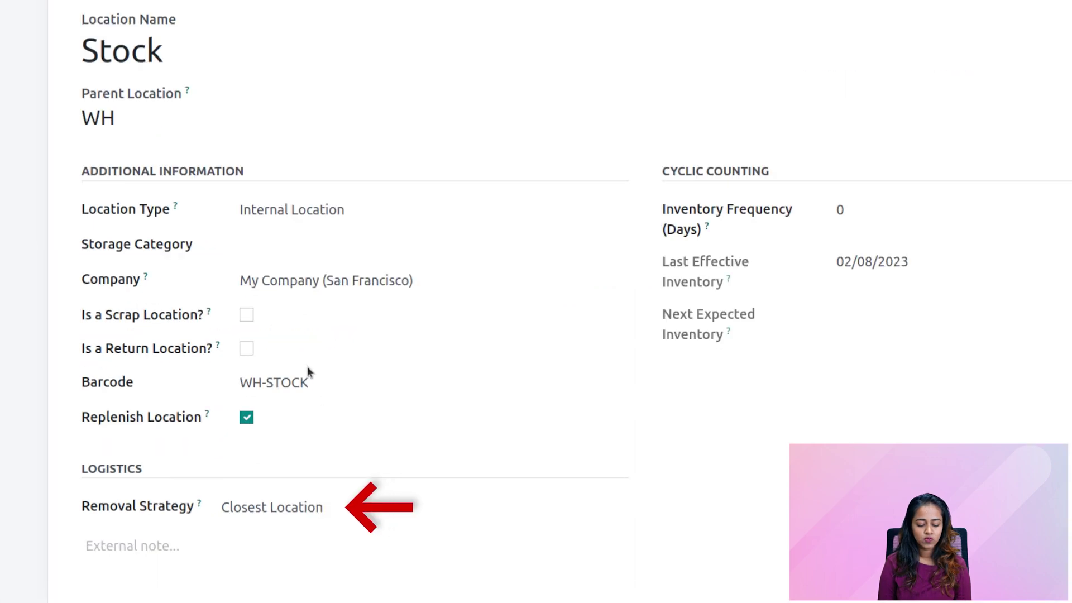
scroll(148, 78, up, 1)
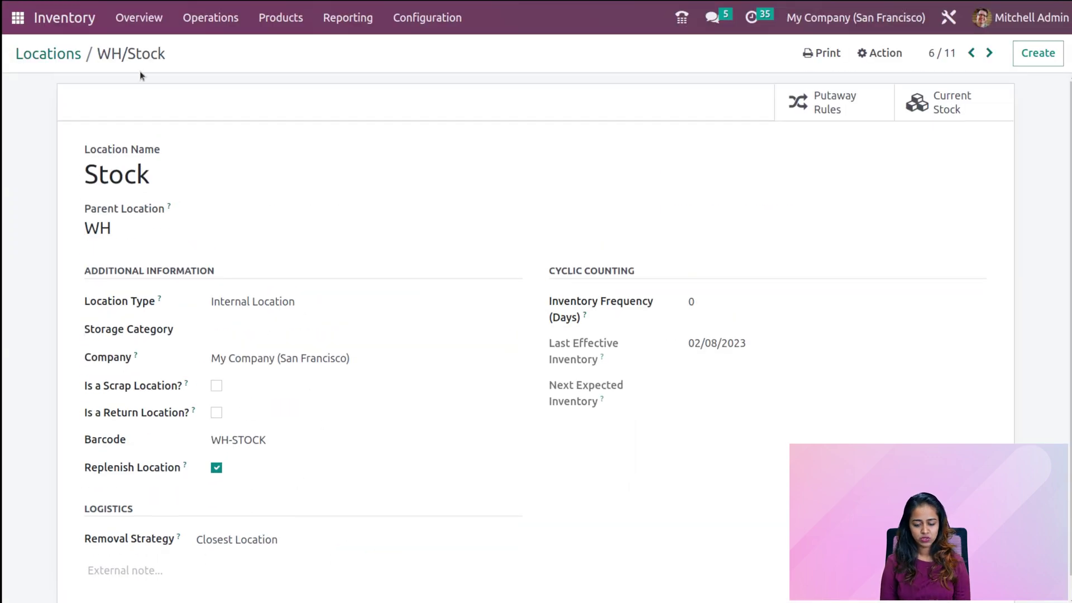
Open the product table and review its traceability settings in the inventory details
click(60, 58)
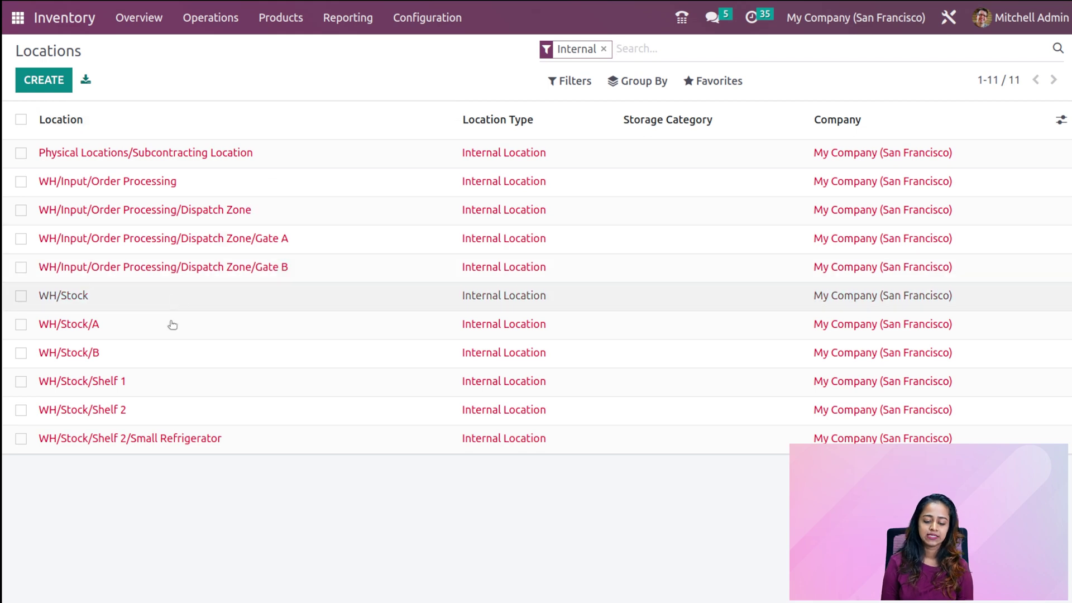
click(278, 17)
click(276, 49)
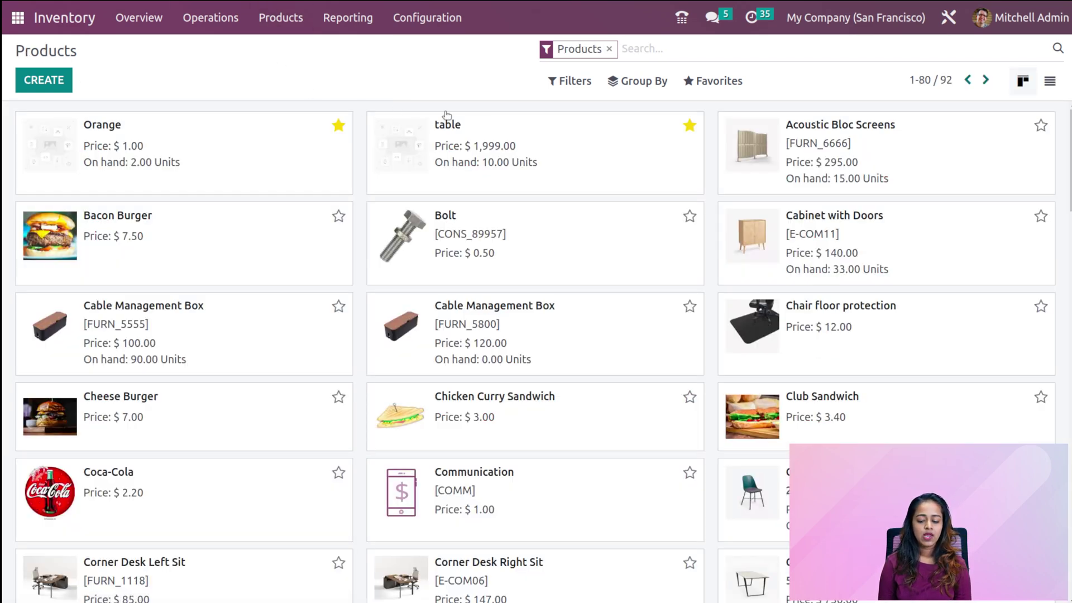
click(439, 185)
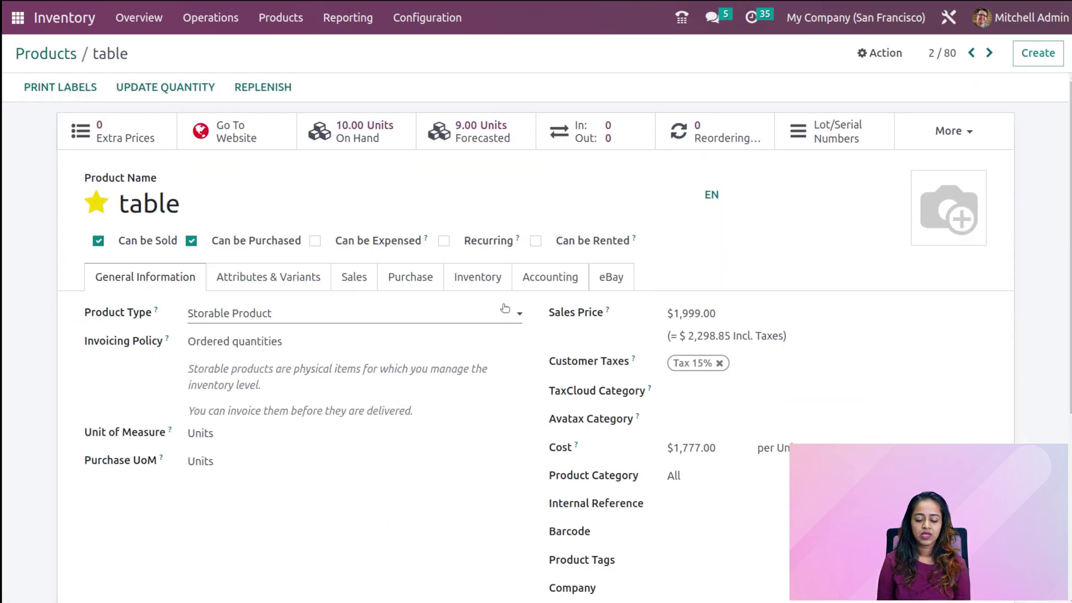
click(478, 282)
scroll(207, 428, down, 5)
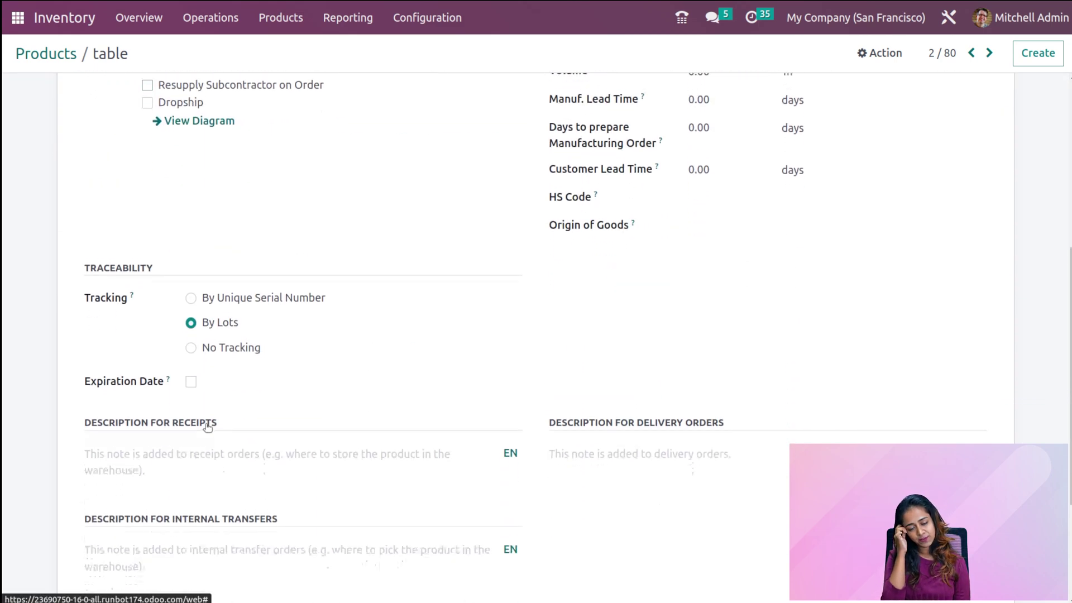
scroll(201, 312, up, 10)
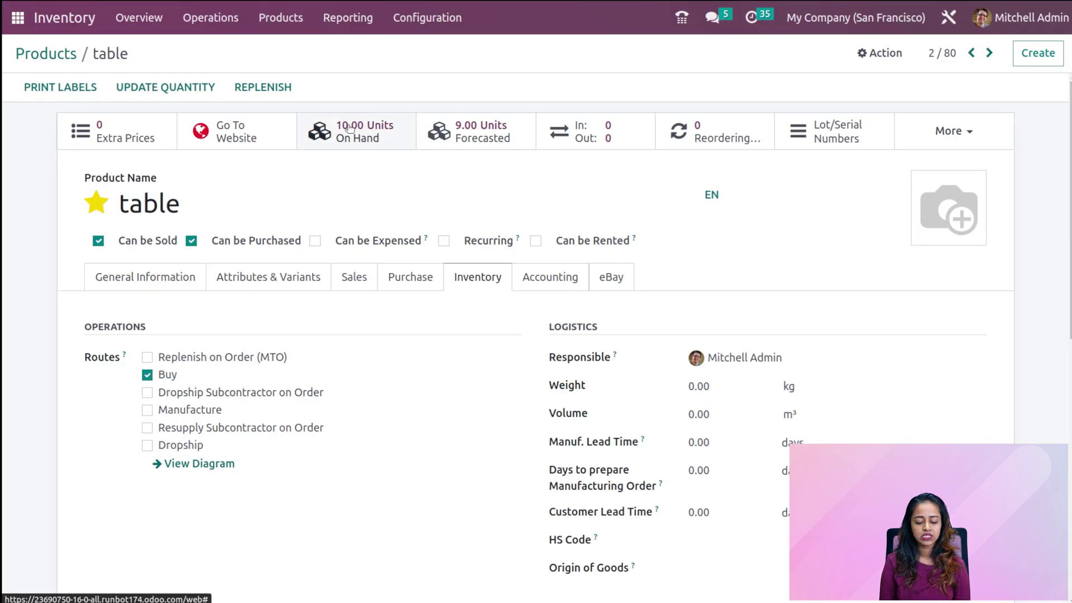
Set the counted quantity of table in WH/Stock to 0 and apply the adjustment
click(348, 128)
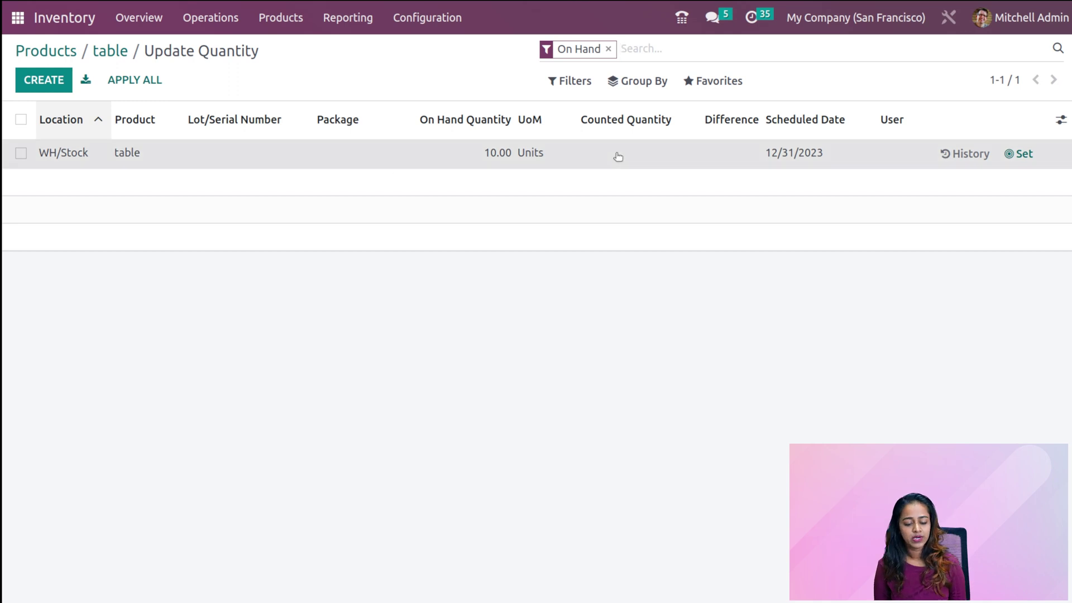
click(616, 153)
text(0)
click(880, 308)
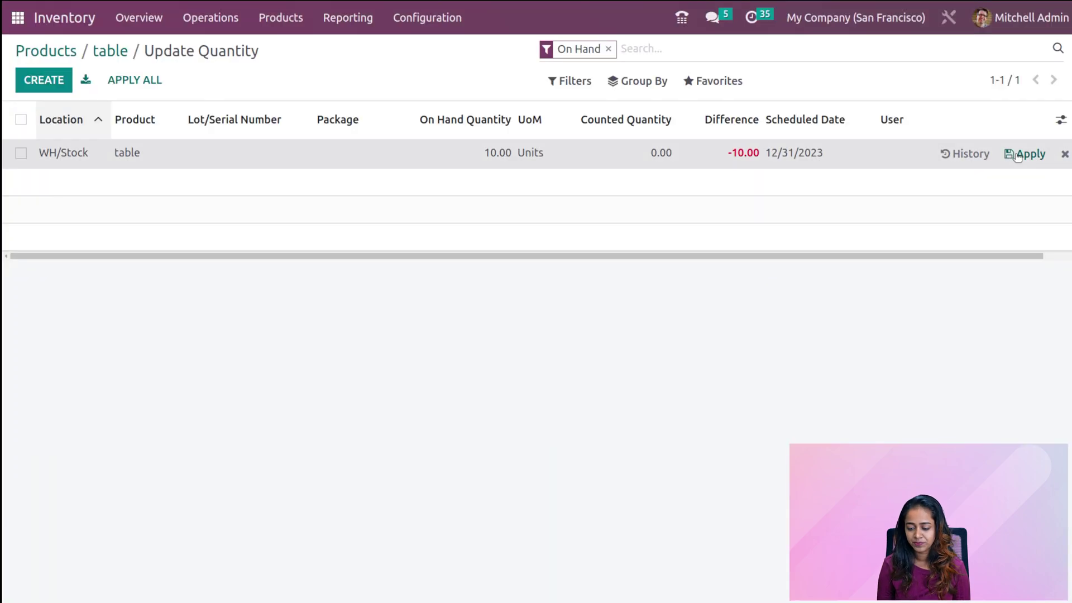
click(1021, 154)
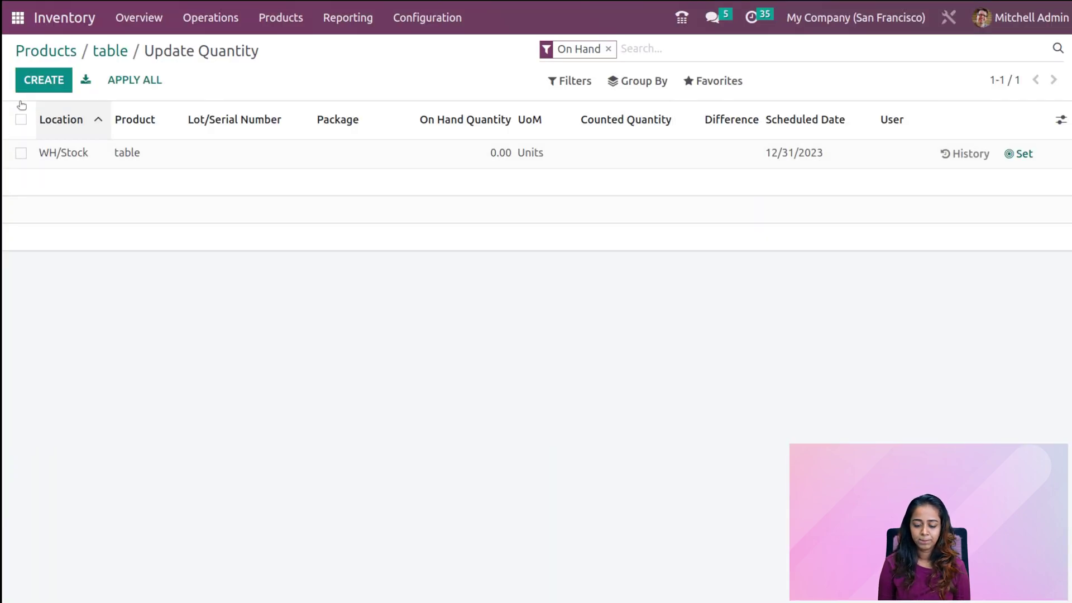
Add a stock line for table in WH/Stock/A with a counted quantity of 10 and apply it without a lot number
click(44, 80)
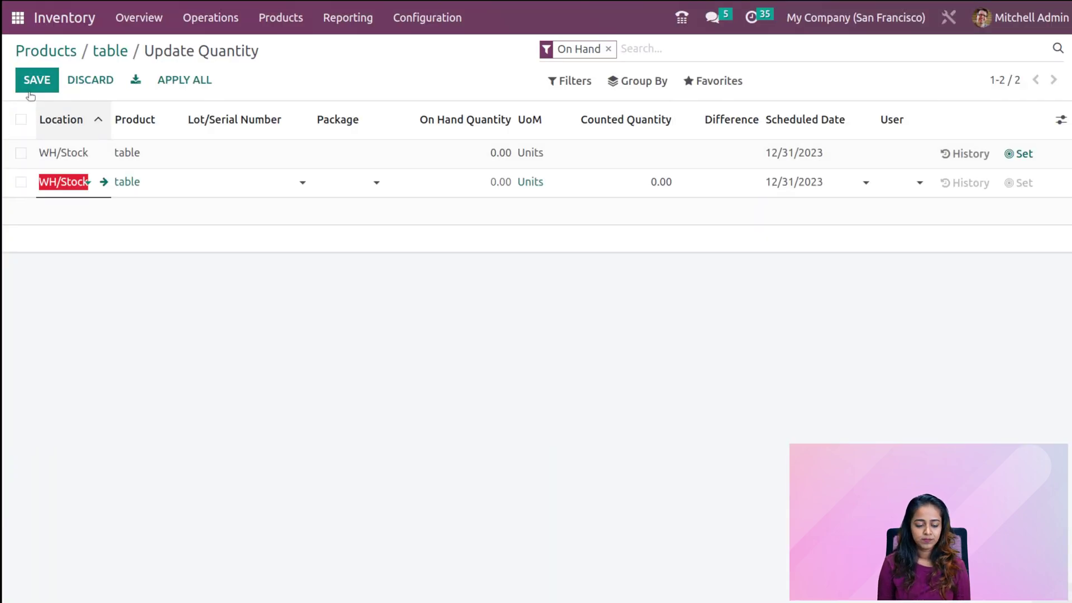
click(75, 187)
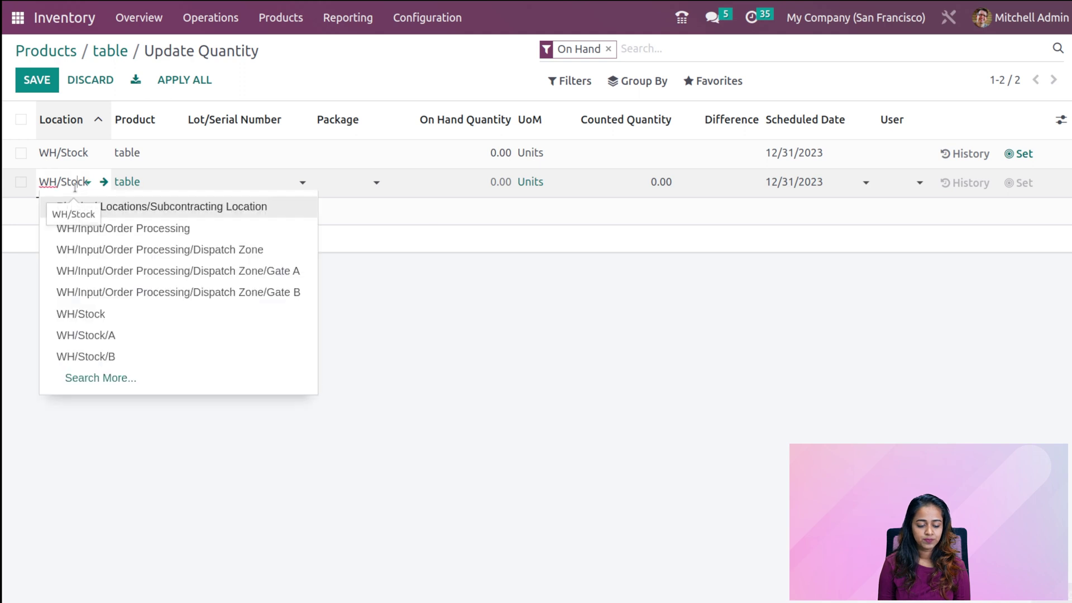
click(152, 342)
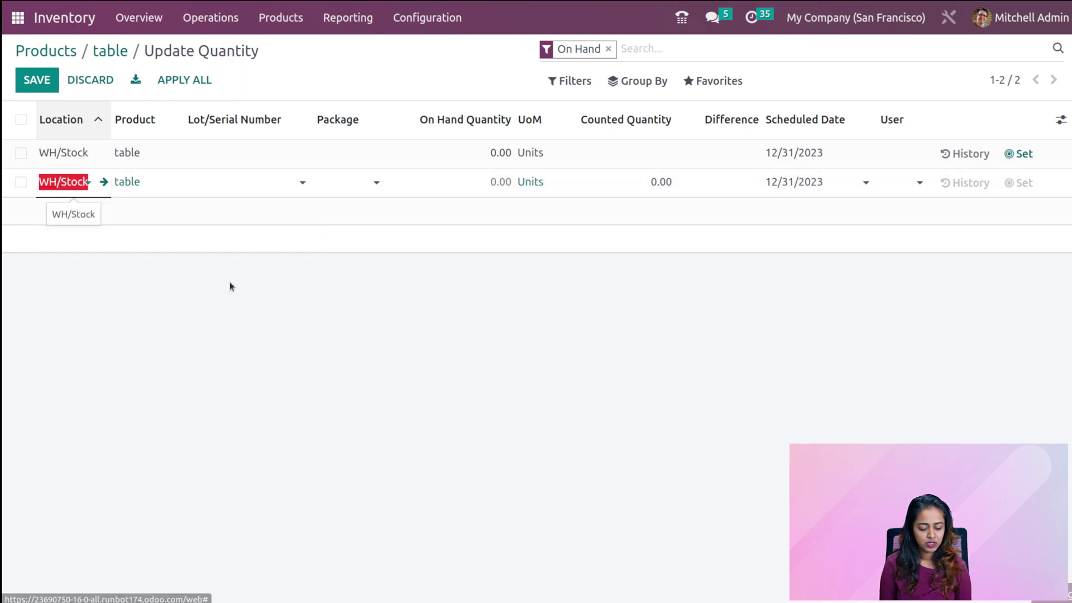
click(651, 187)
text(10)
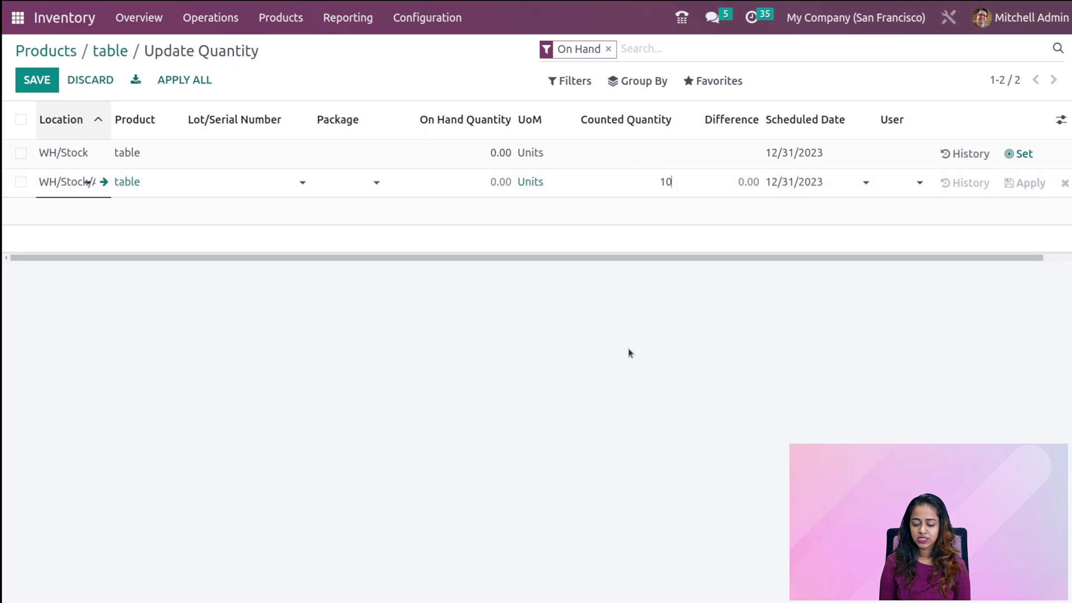
click(628, 350)
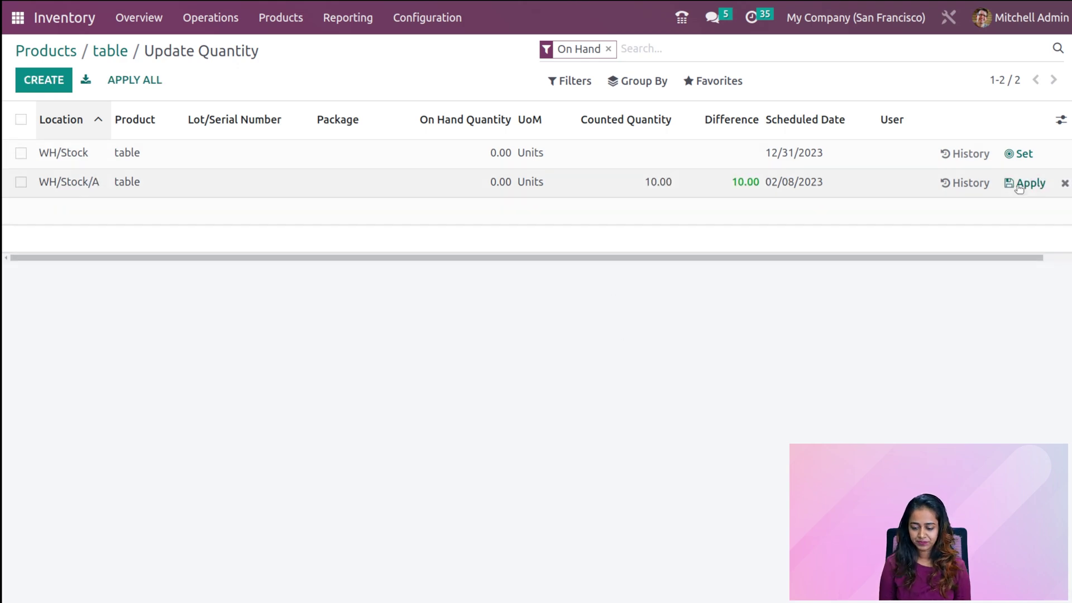
click(1017, 184)
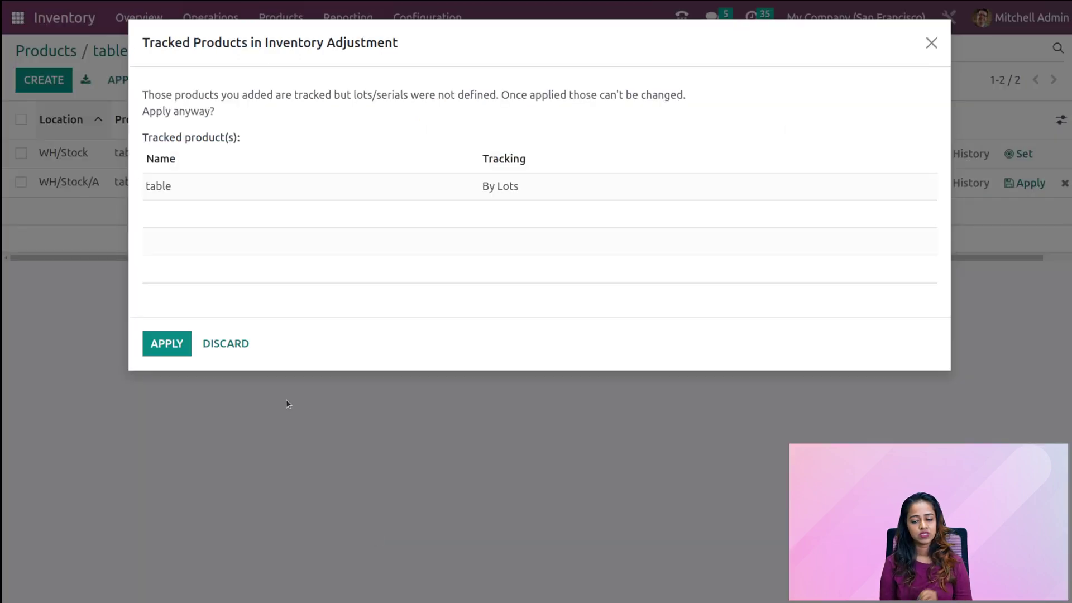
click(158, 342)
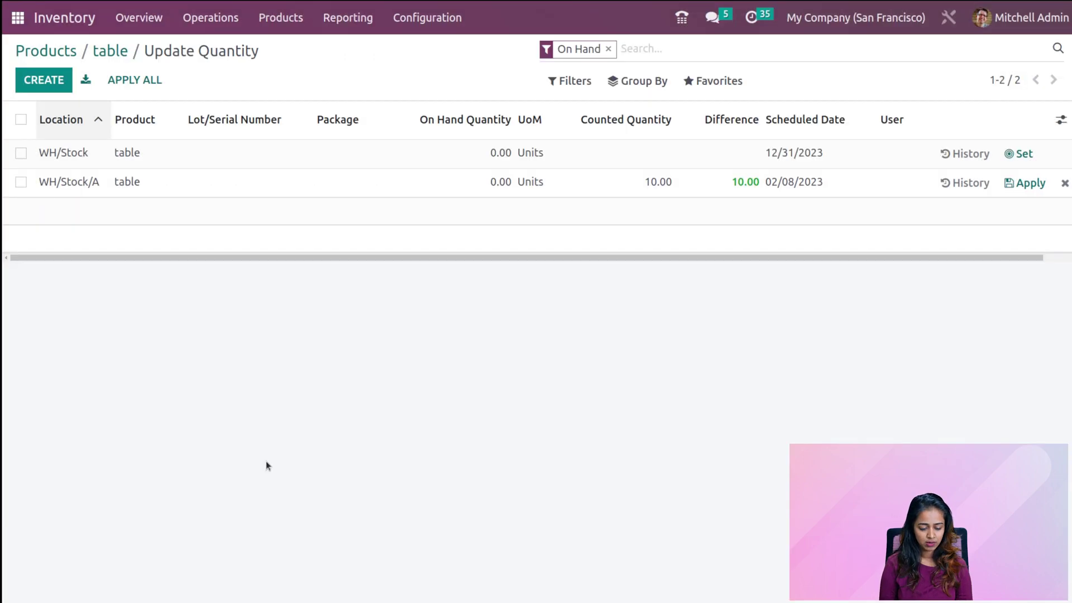
Switch to the Sales app and create a quotation for the YourCompany contact
click(110, 51)
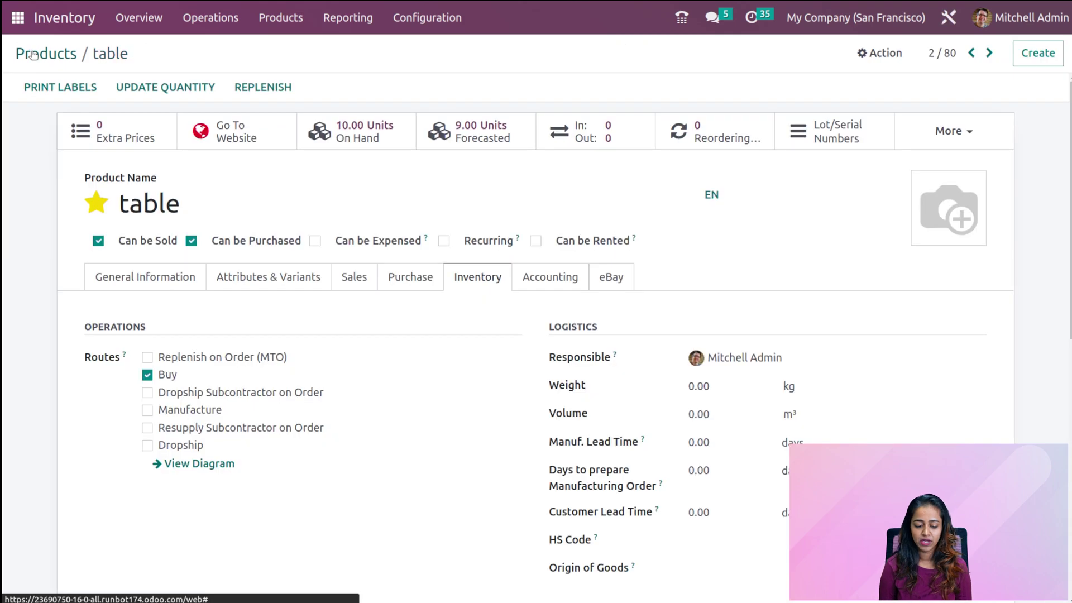
click(19, 18)
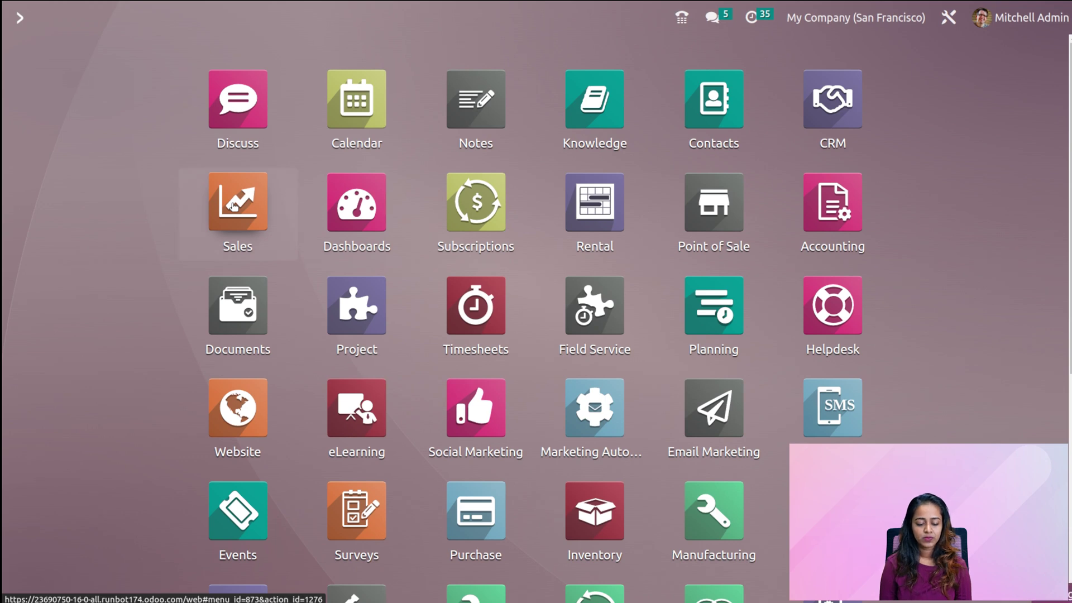
click(234, 205)
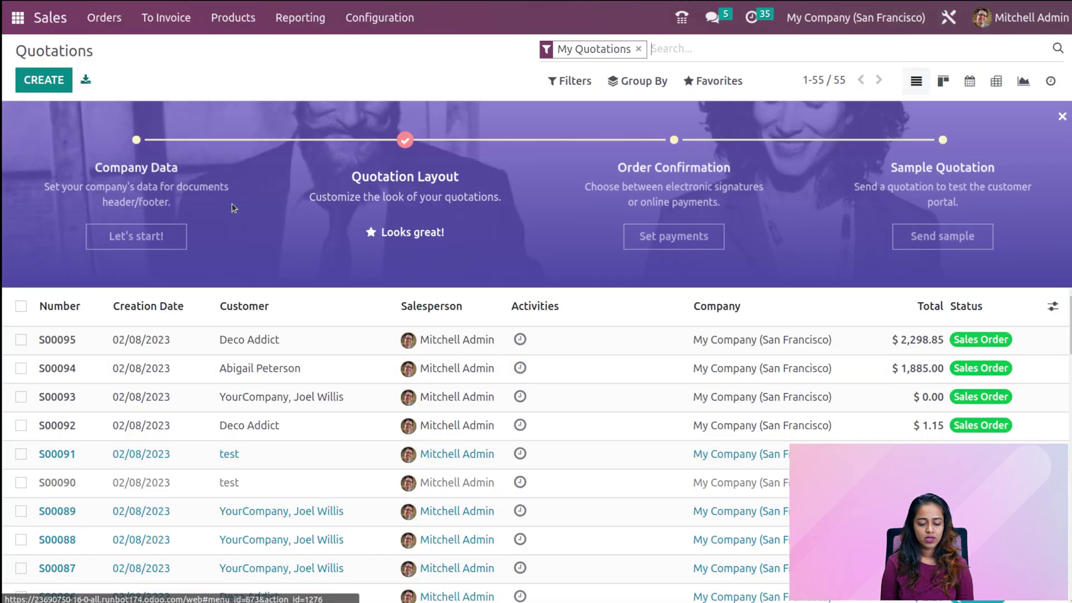
click(44, 81)
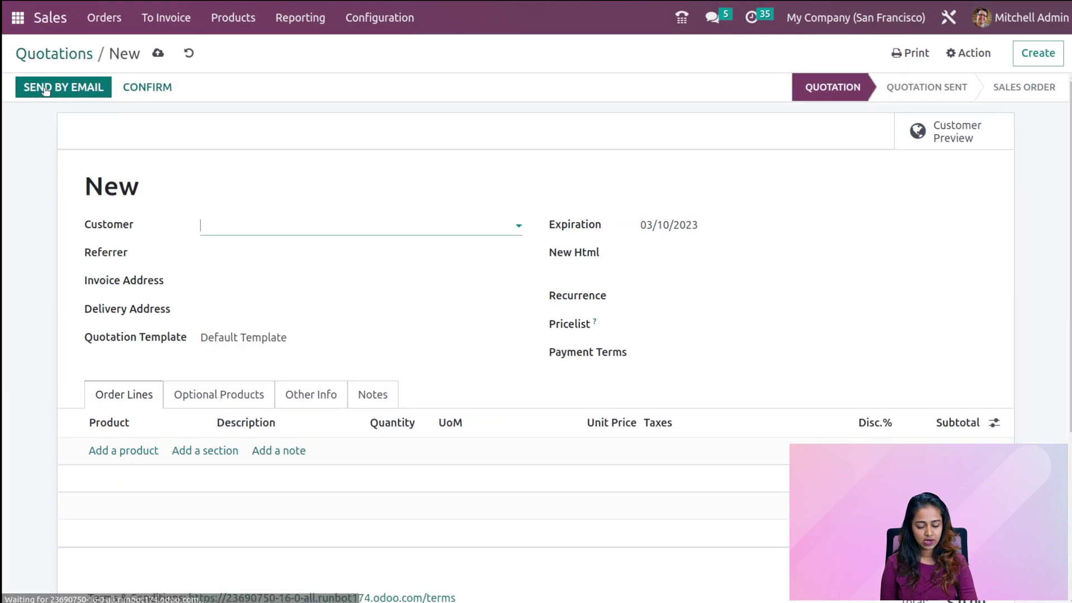
click(275, 230)
click(259, 249)
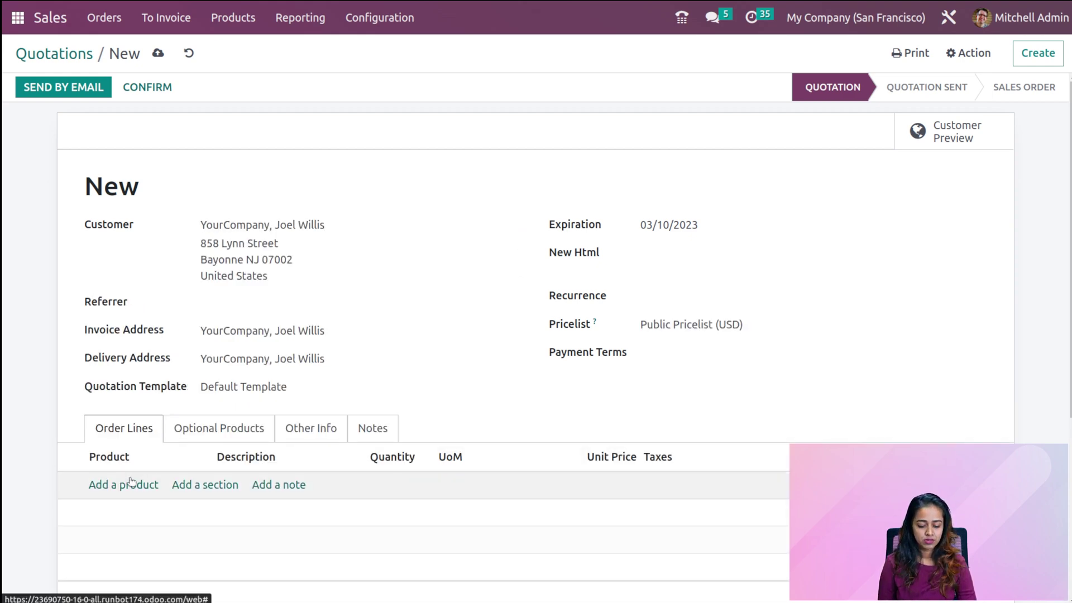
Add 1 unit of table to the quotation and confirm it as a sales order
click(130, 483)
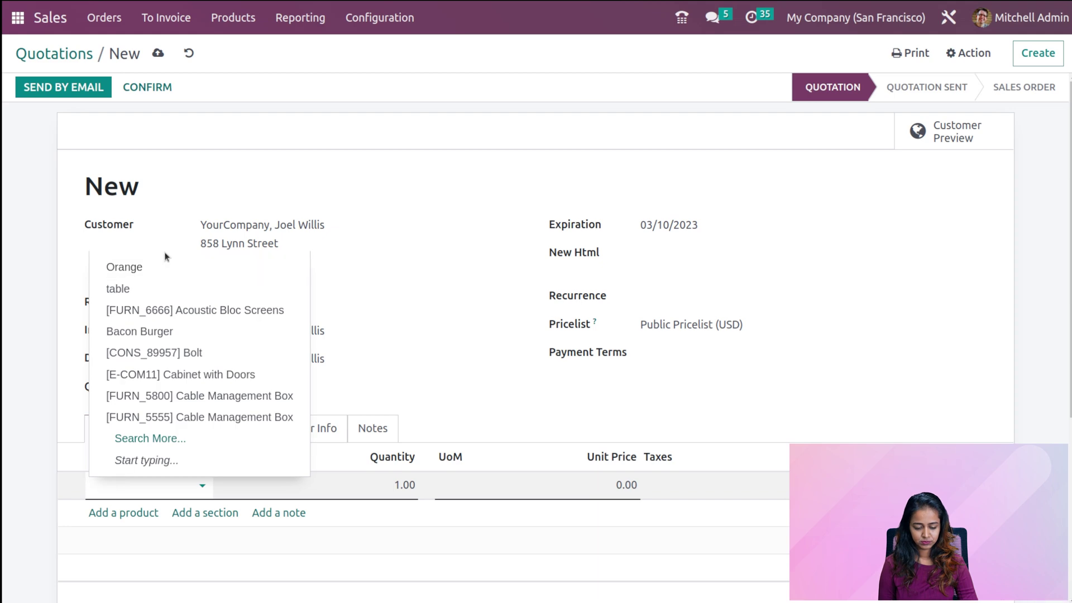
click(143, 290)
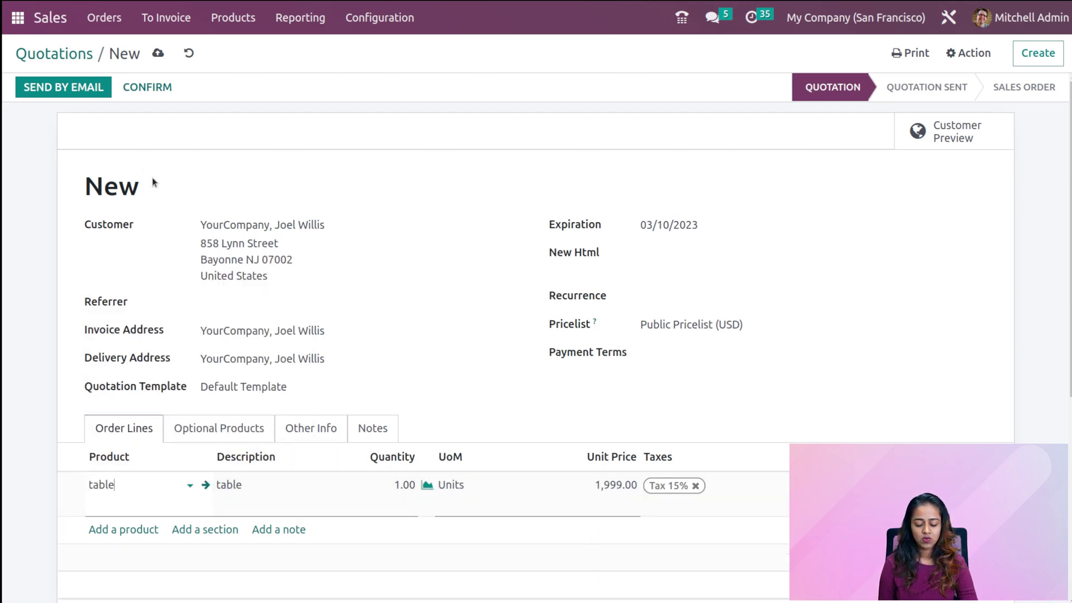
click(144, 88)
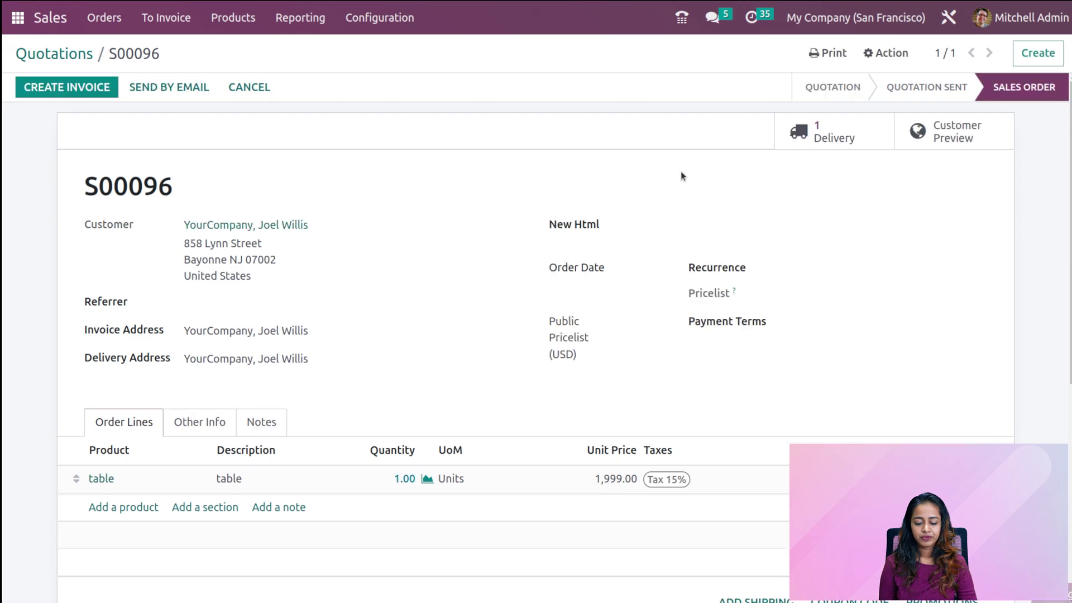
Open the sales order's delivery and view the detailed operations of table
click(813, 135)
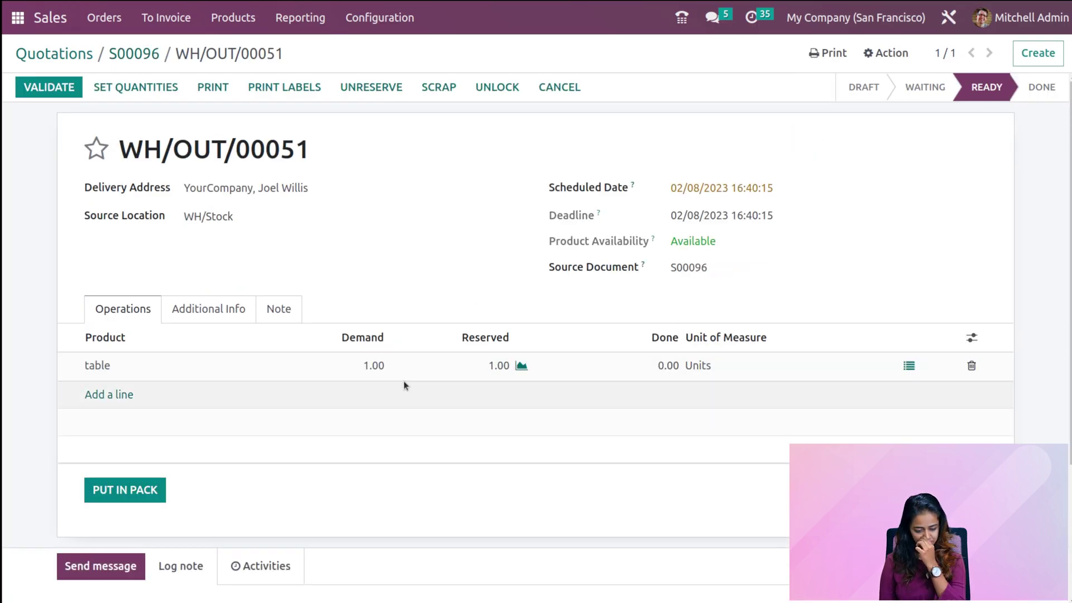
click(907, 369)
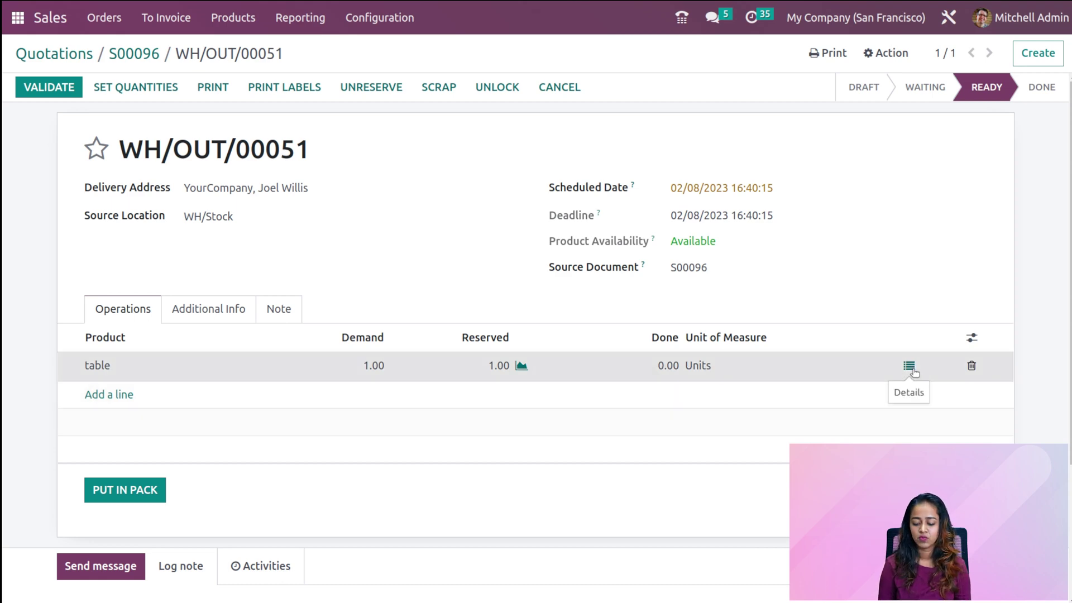